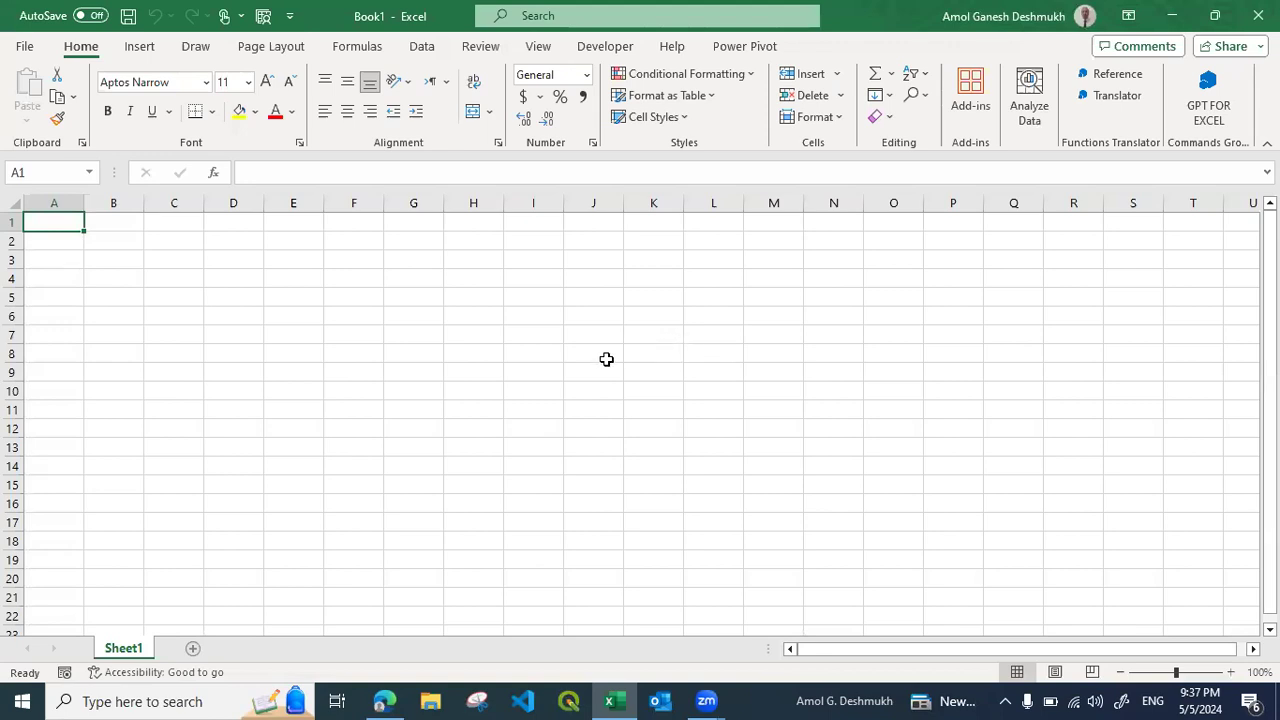
Open 3D Maps from the blank workbook
left_click(137, 52)
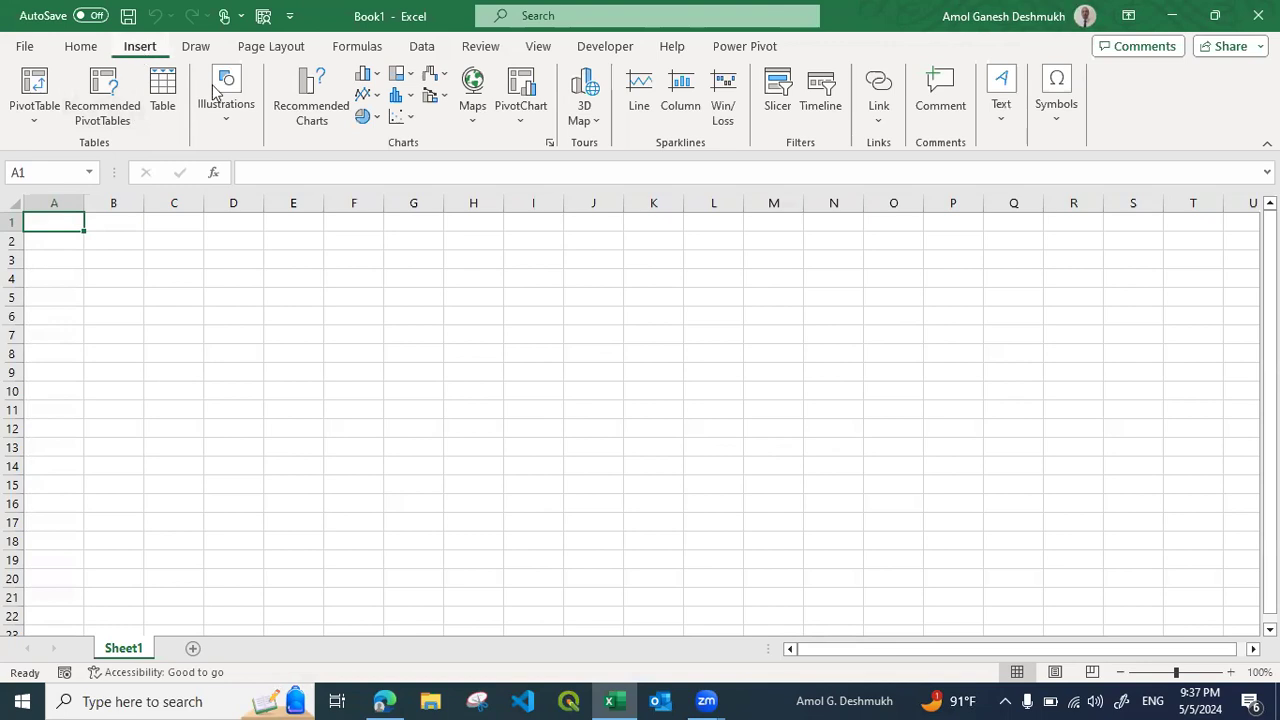
left_click(590, 88)
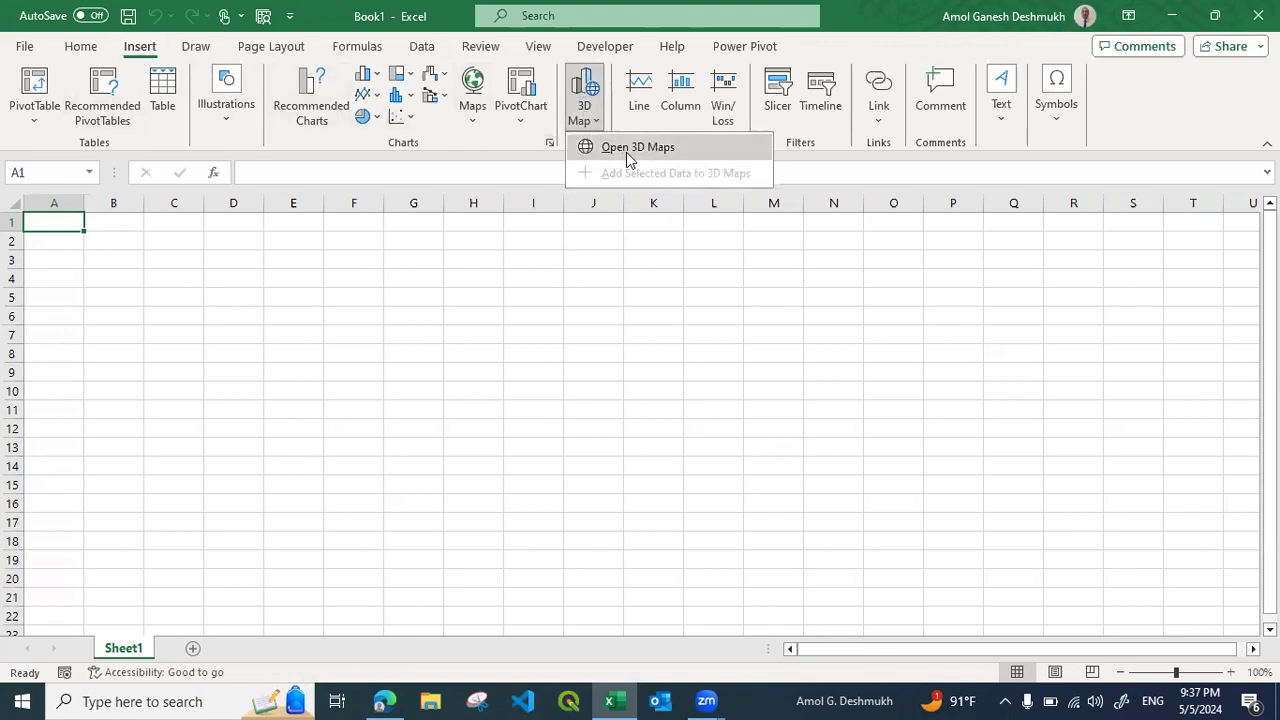
left_click(636, 150)
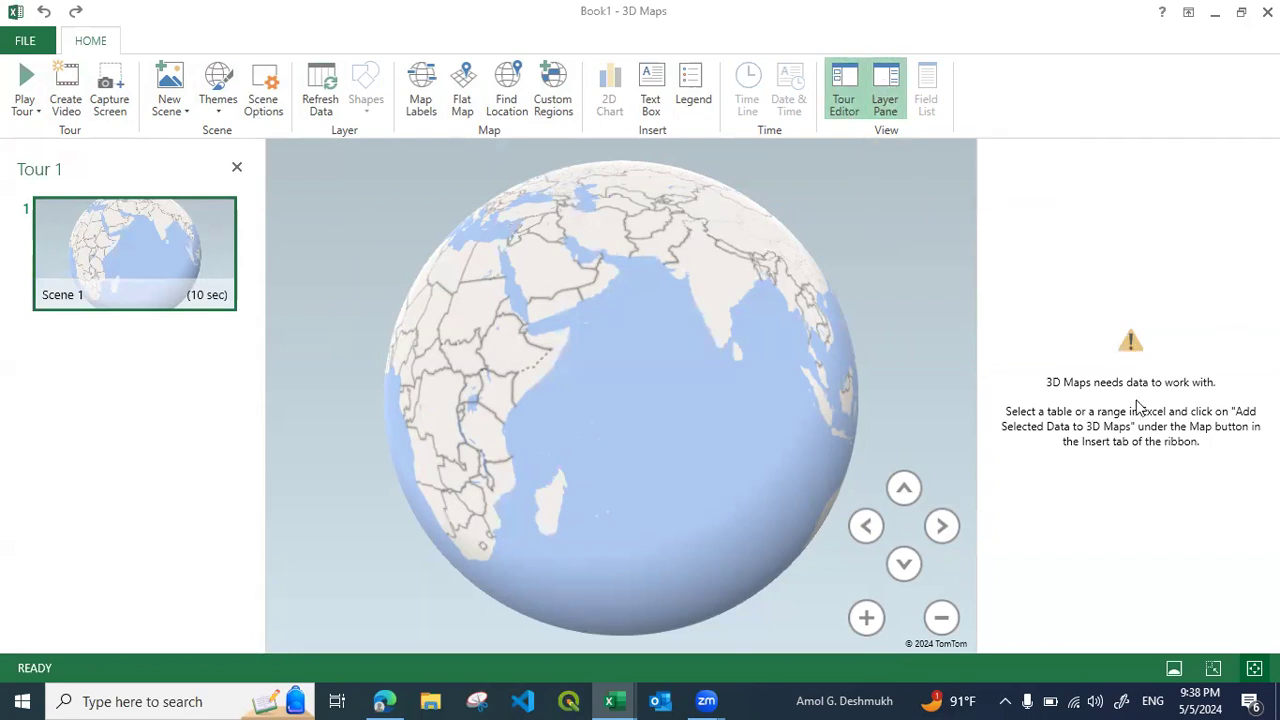
Hide the Layer Pane, and switch the Tour Editor off and back on
left_click(885, 105)
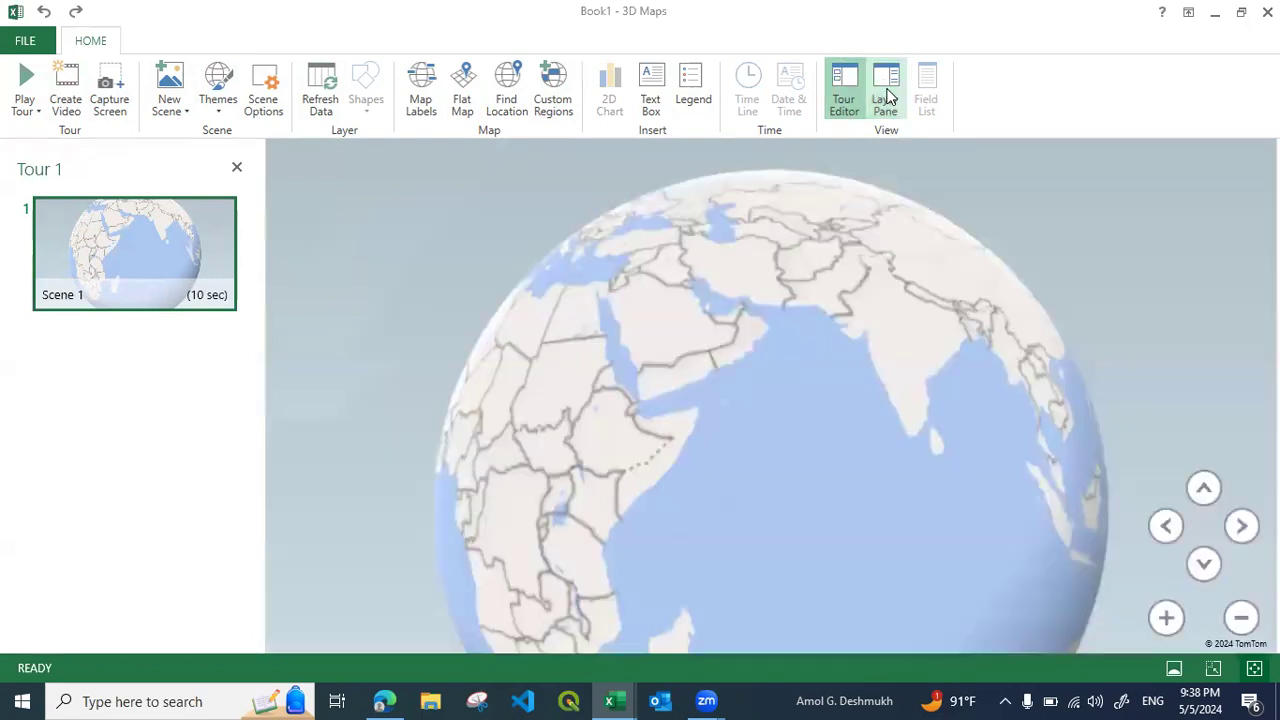
mouse_move(120, 285)
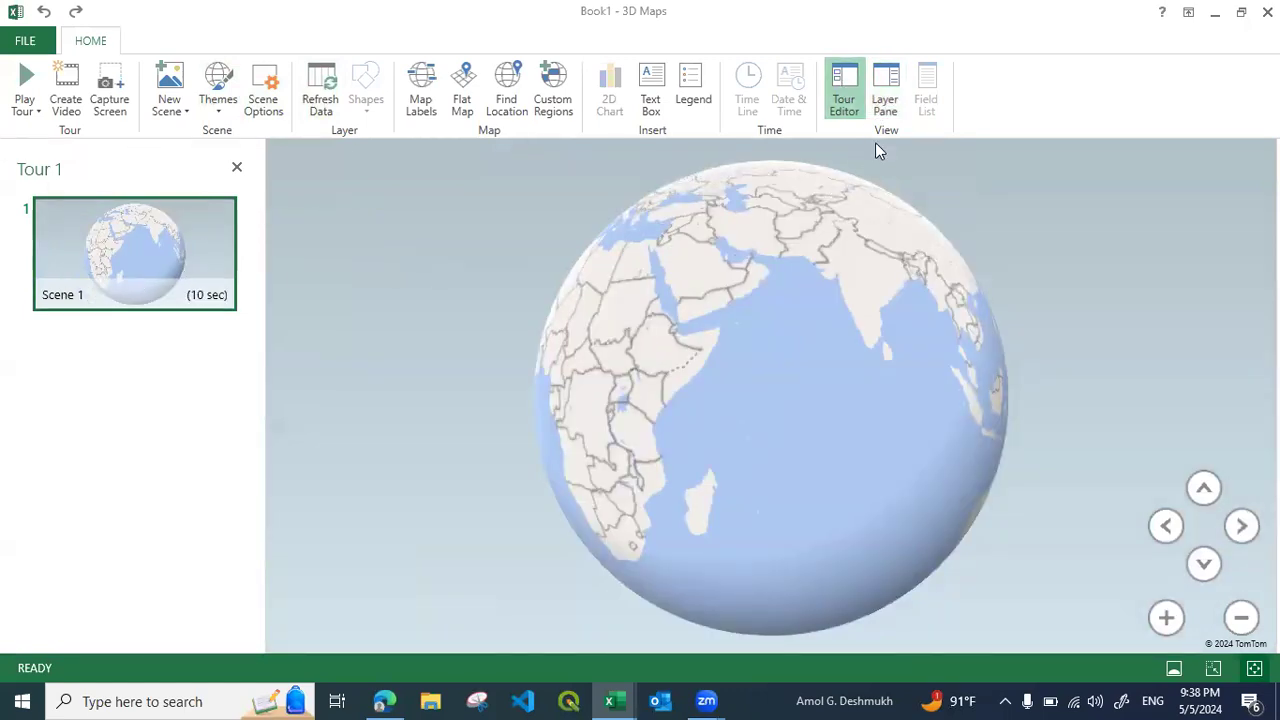
left_click(845, 88)
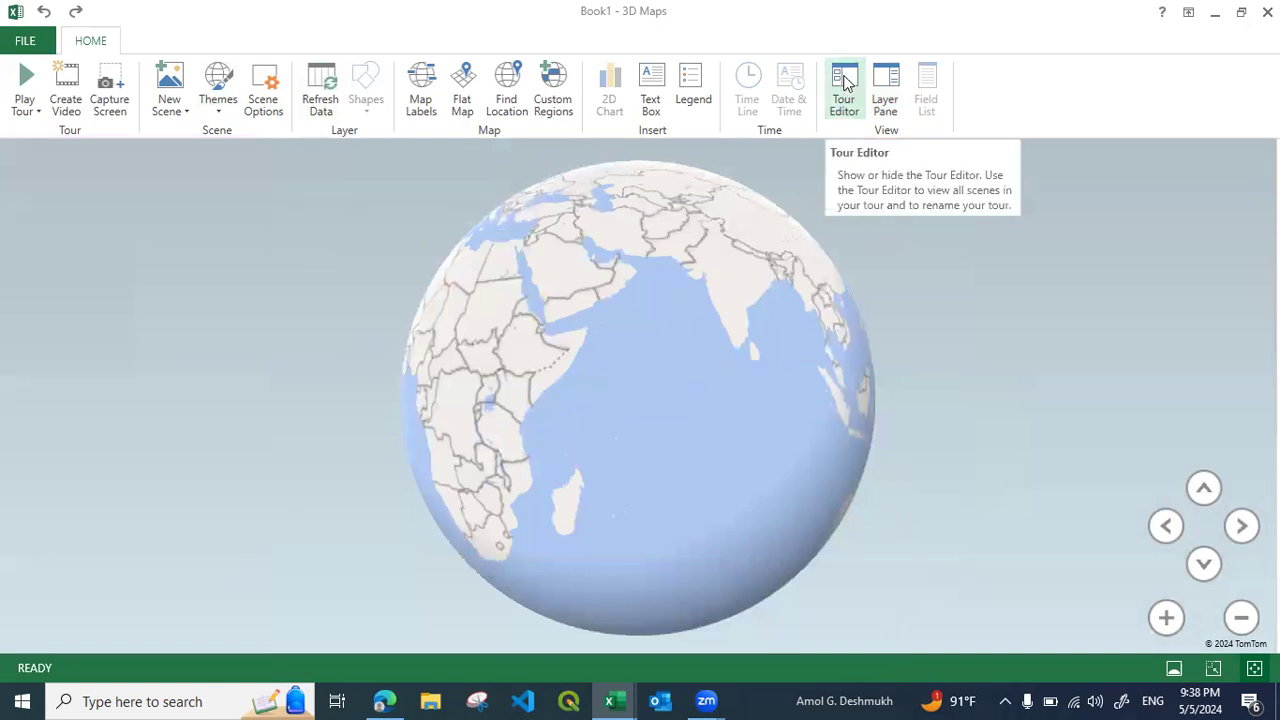
left_click(845, 86)
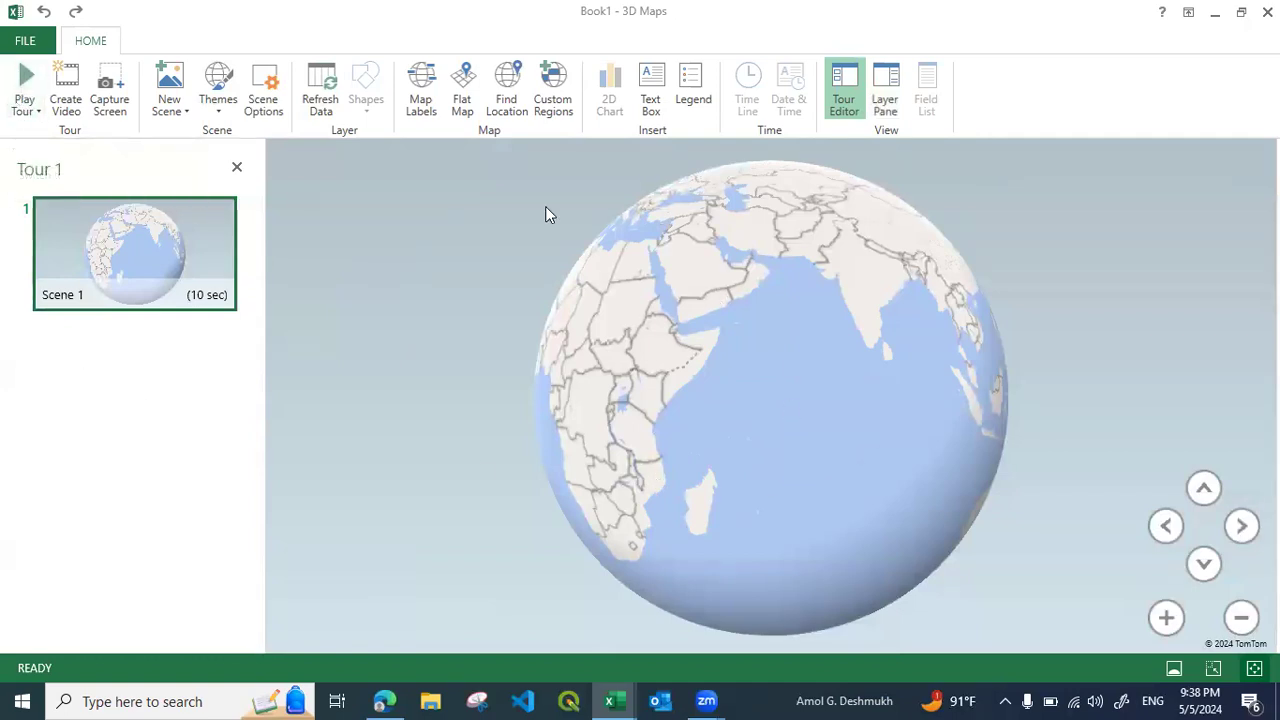
Examine the Create Video quality choices and the available themes and scene options without changing them
left_click(67, 108)
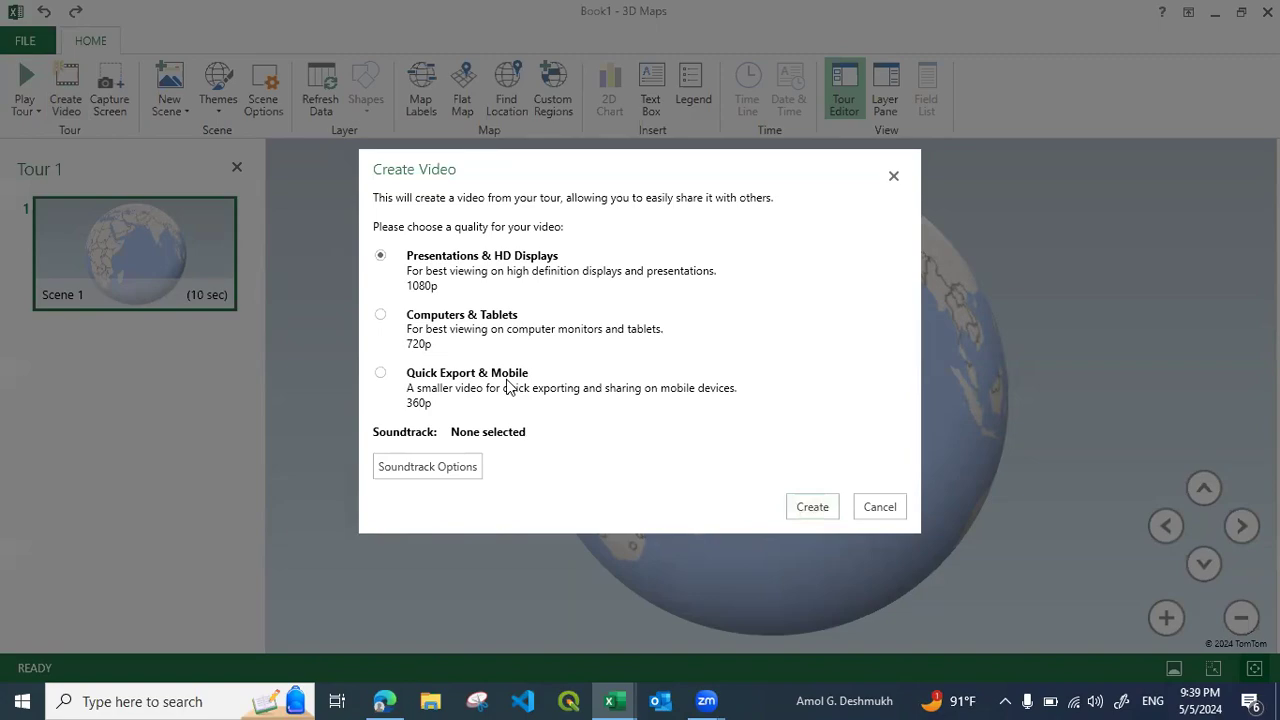
left_click(880, 508)
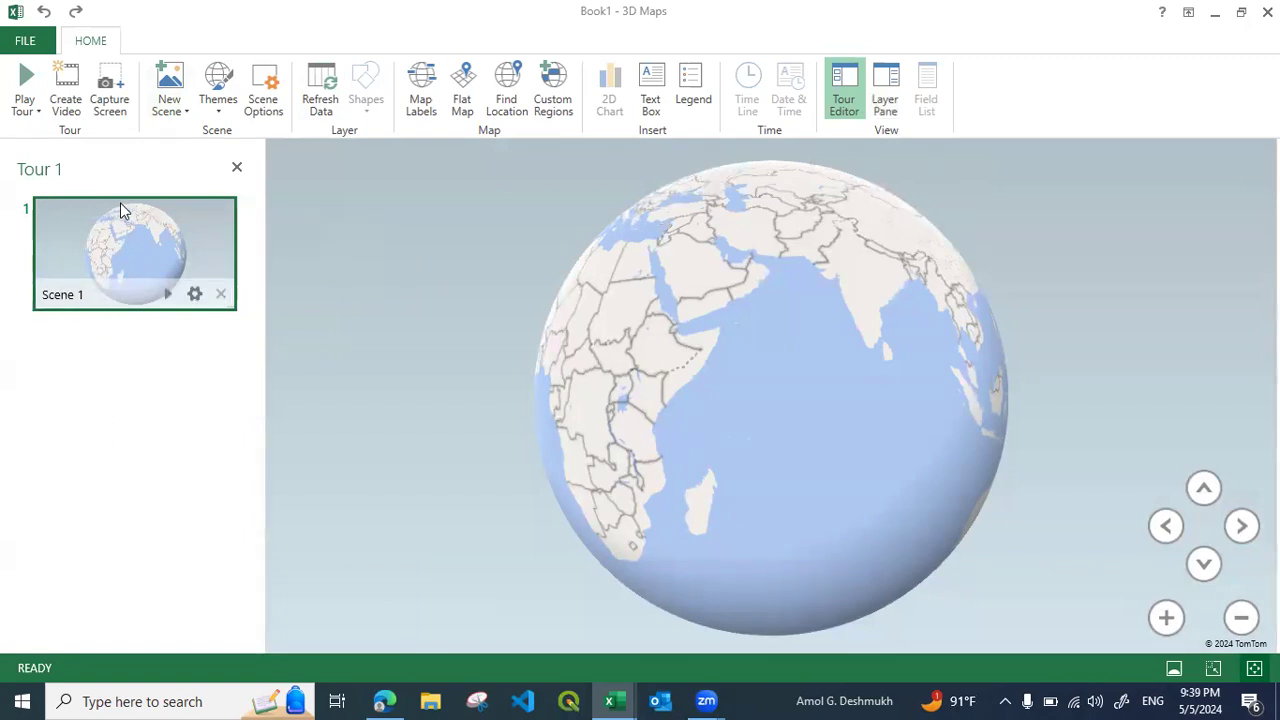
left_click(217, 112)
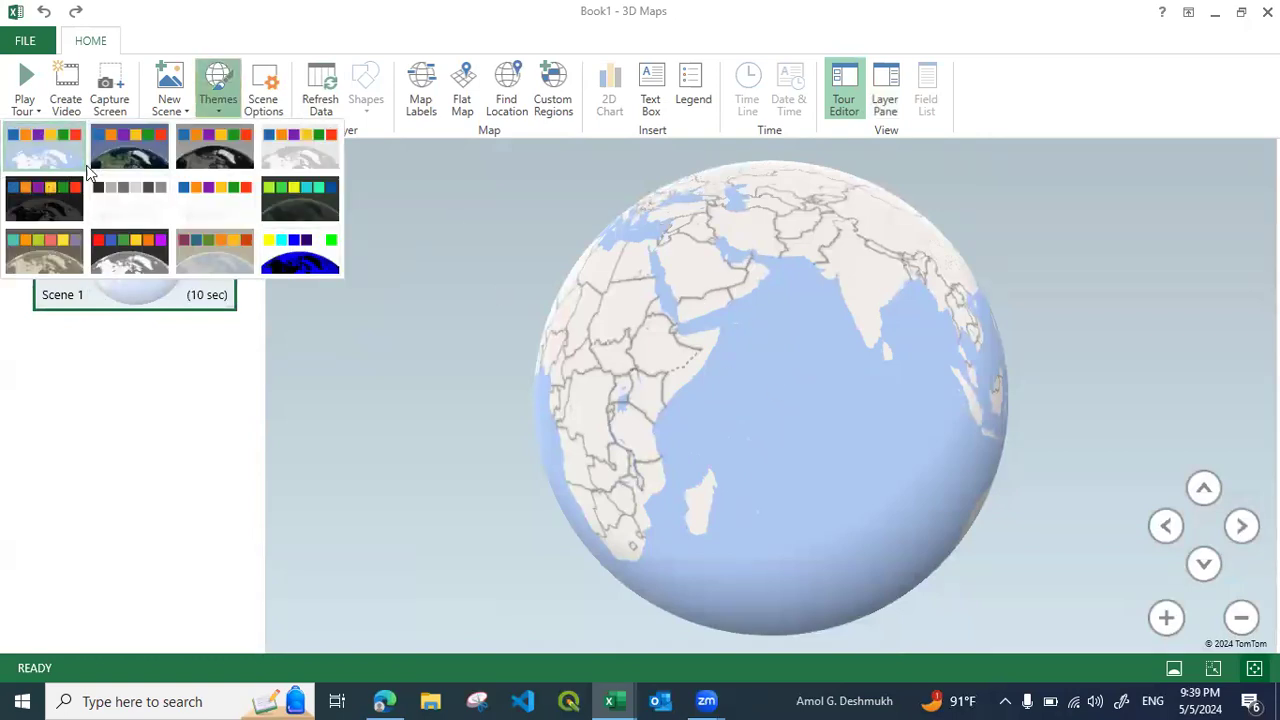
left_click(265, 102)
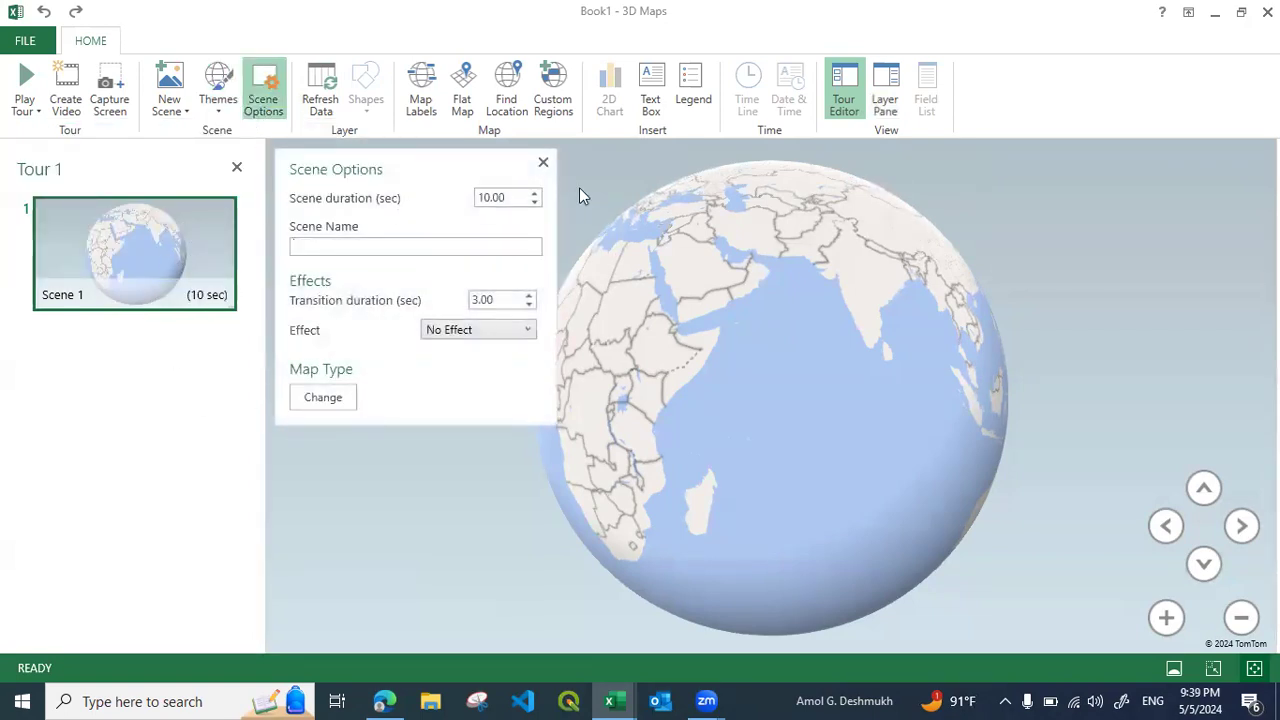
left_click(543, 165)
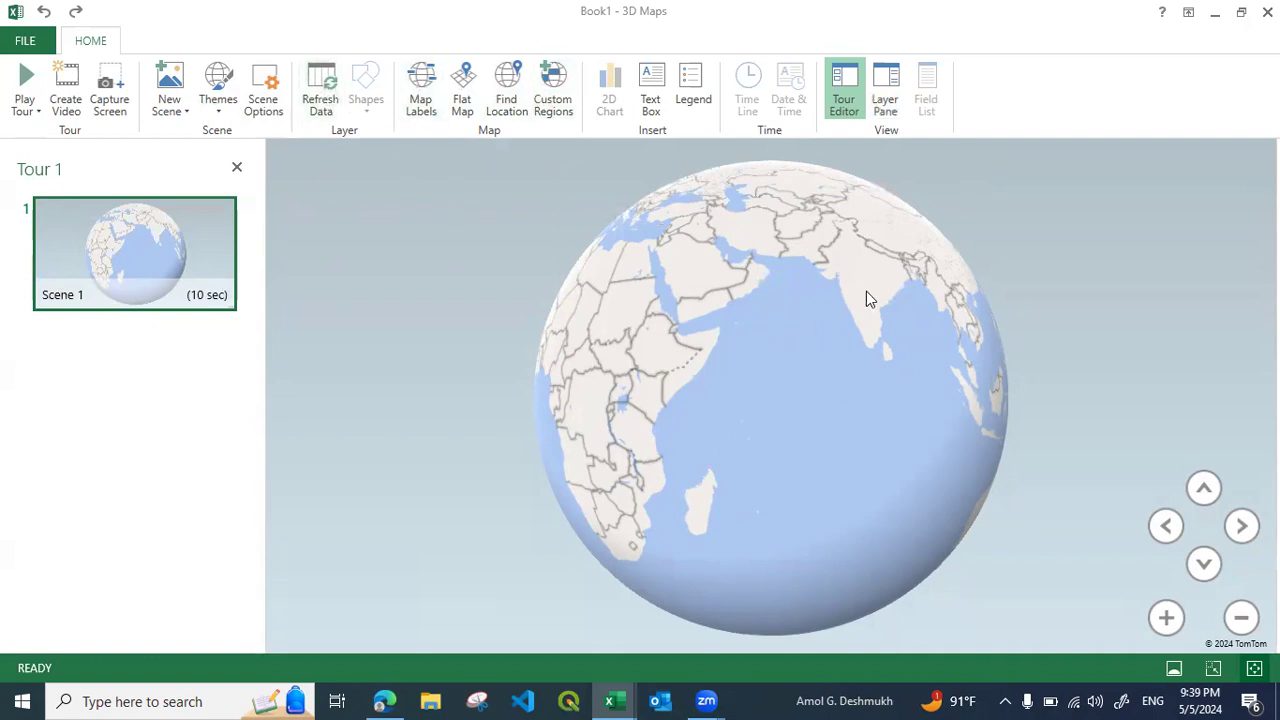
Show the map labels over the coast of Oman and hide them again
scroll(868, 291, "up", 5)
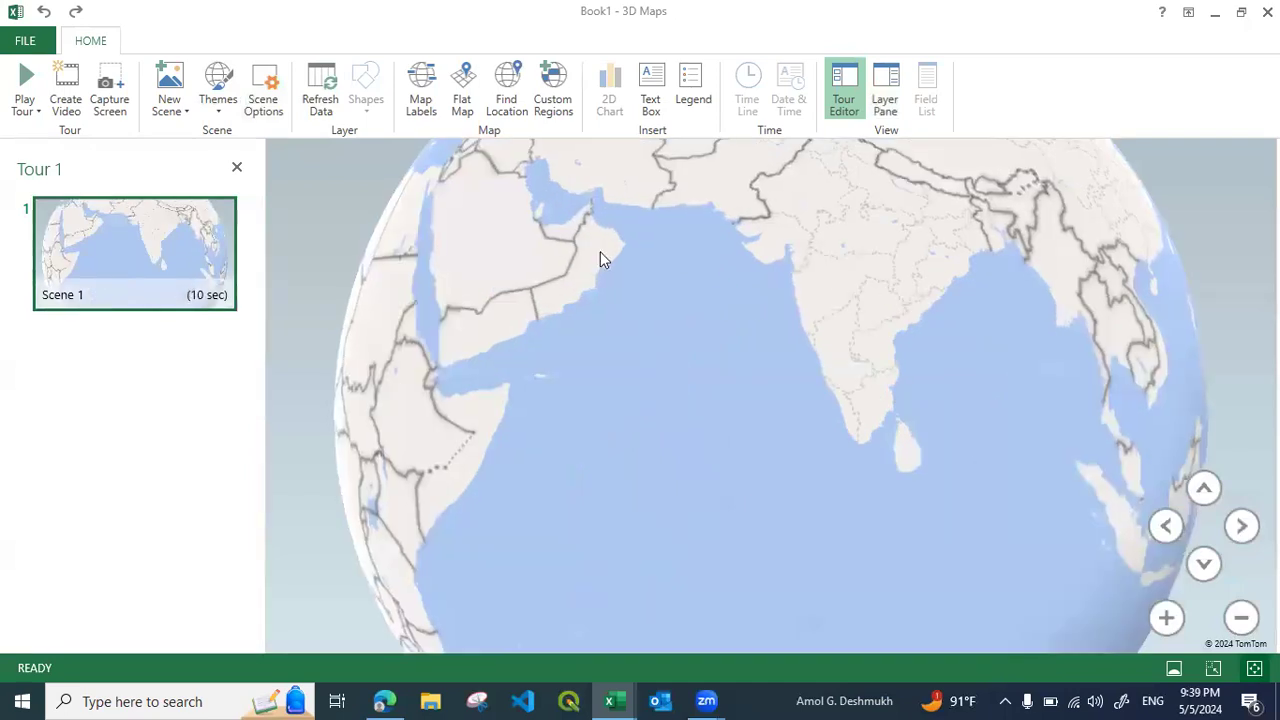
scroll(600, 258, "up", 8)
left_click(430, 110)
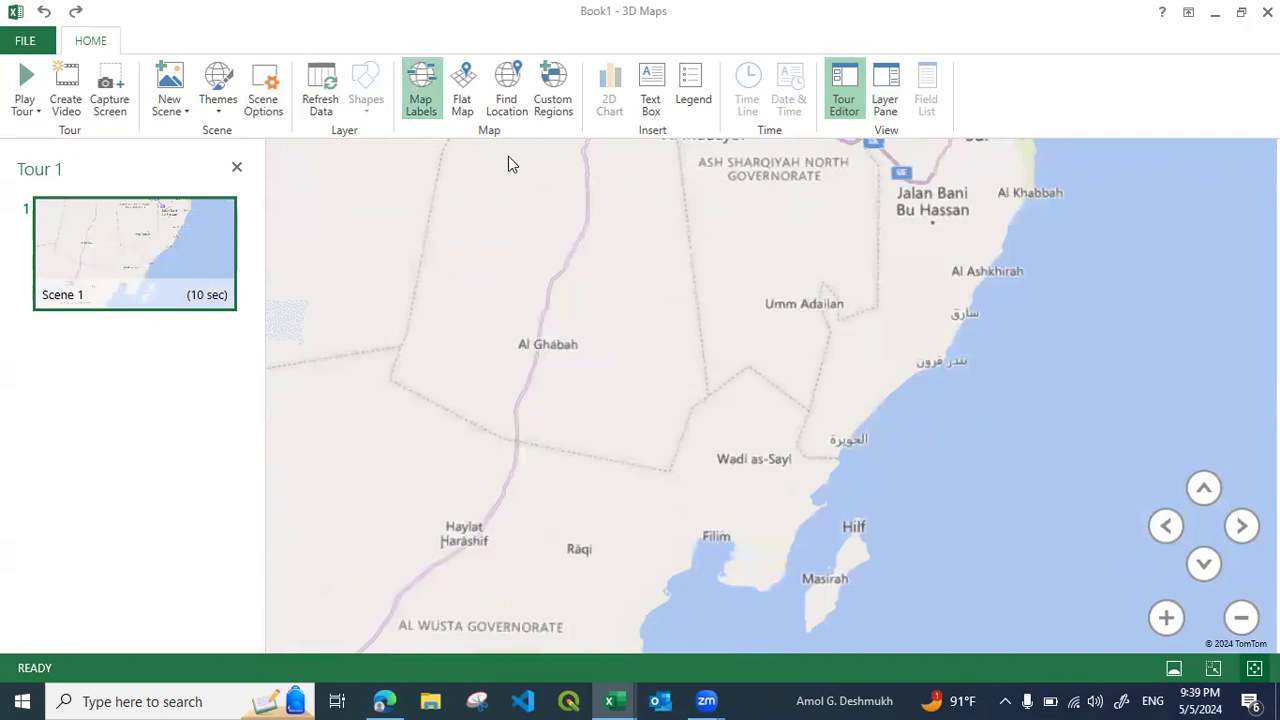
left_click(422, 80)
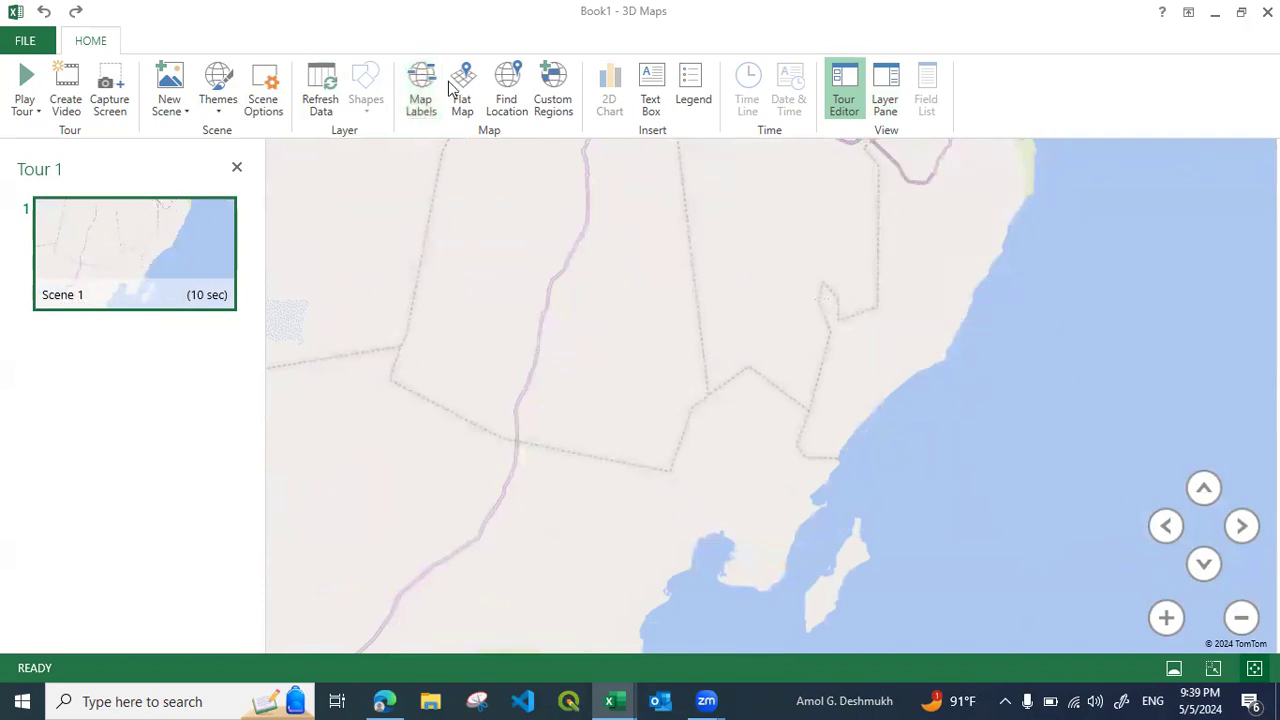
Switch the globe to the flat map and back twice to compare both map types
left_click(463, 100)
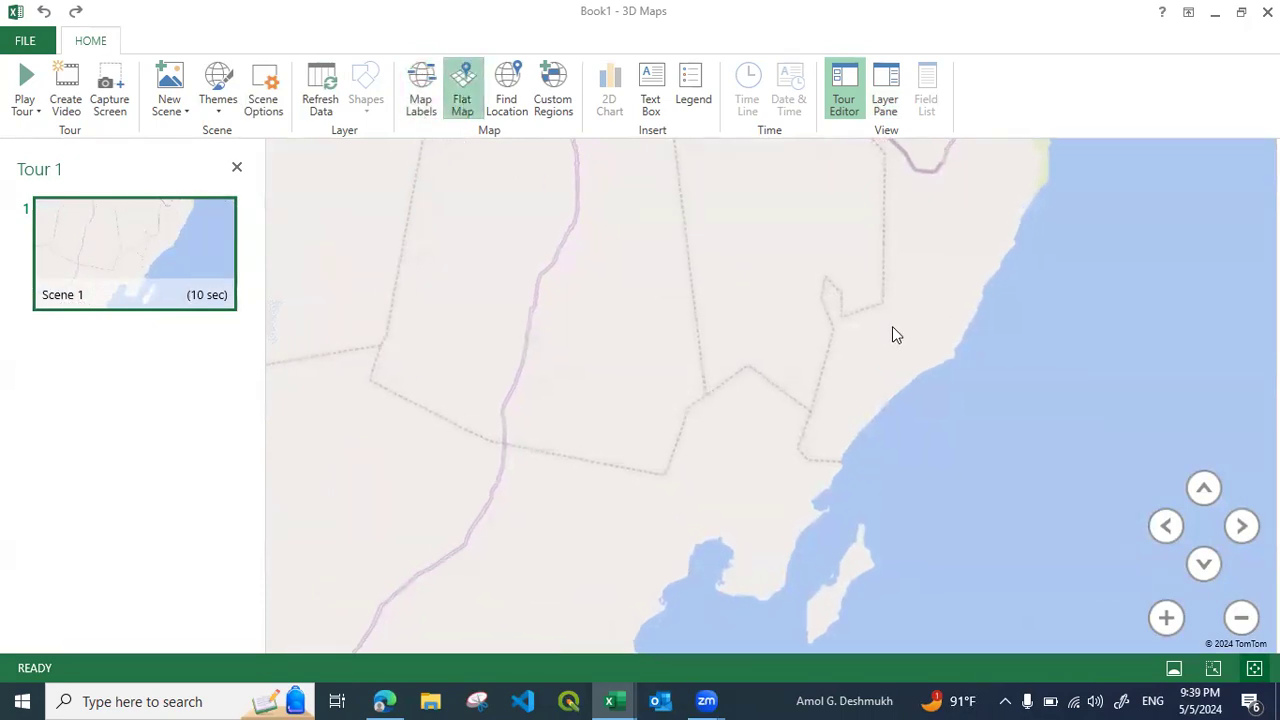
scroll(845, 376, "down", 10)
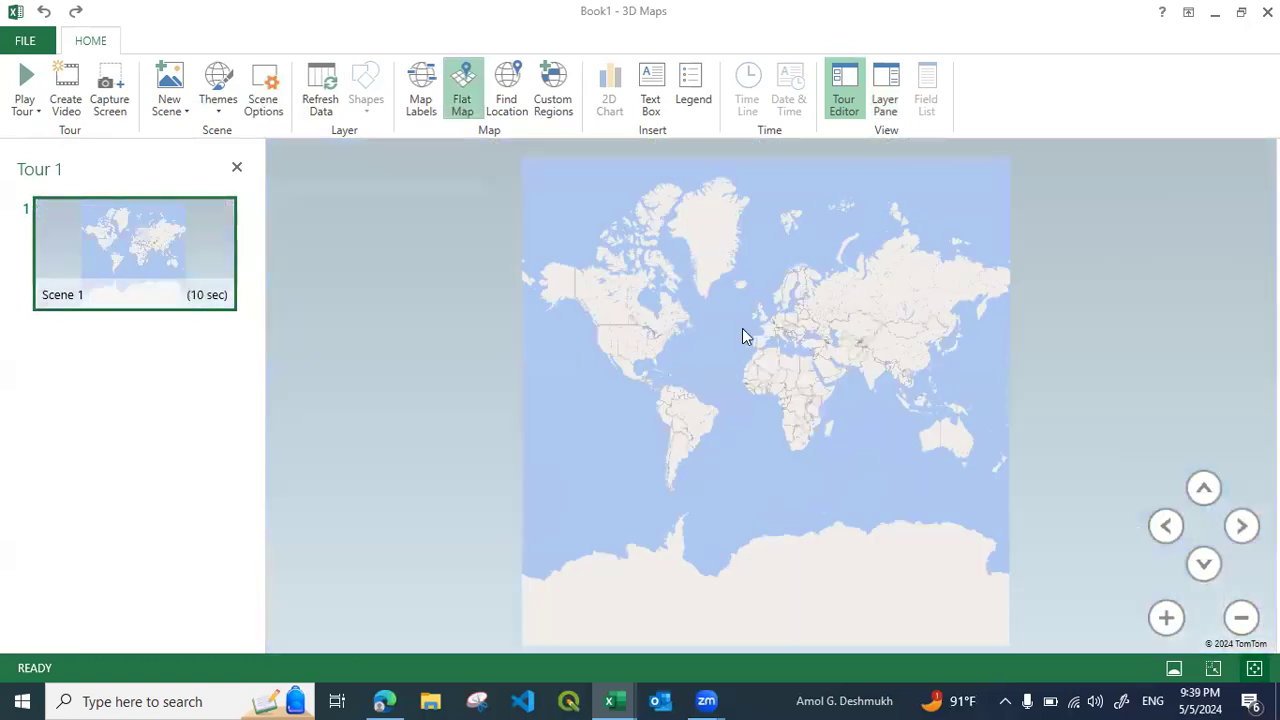
left_click(463, 93)
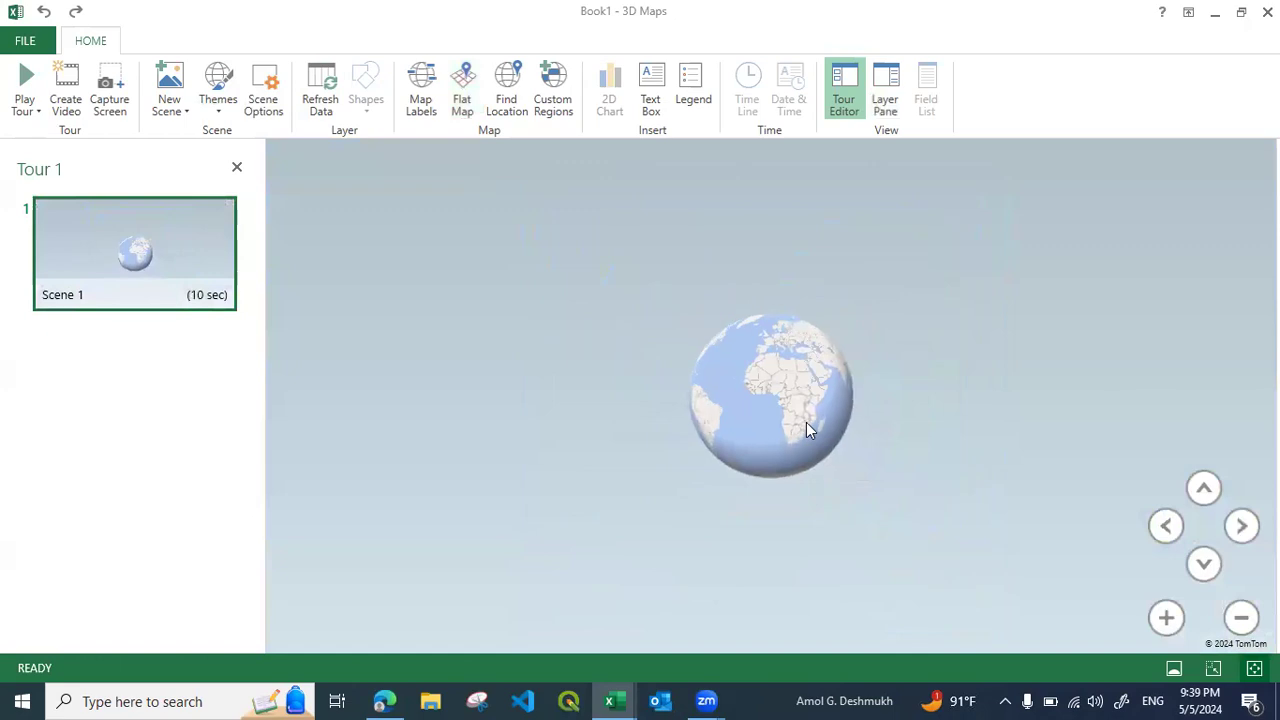
left_click(464, 100)
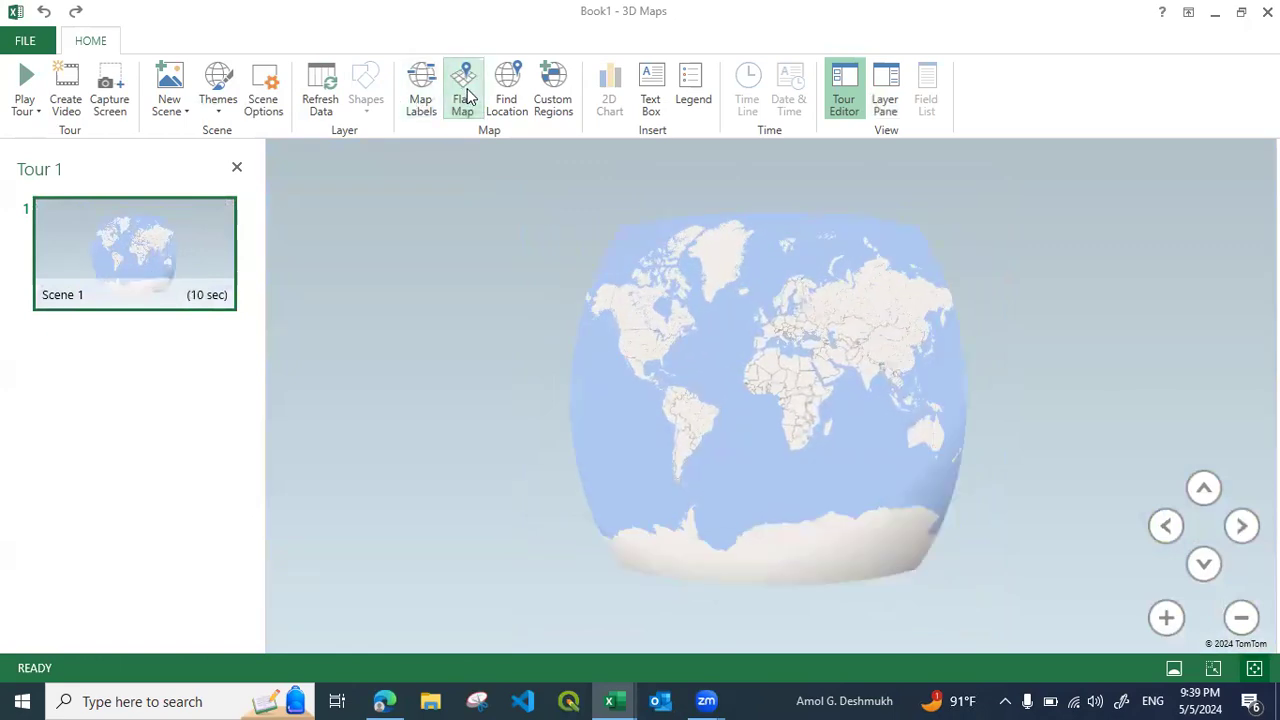
left_click(462, 100)
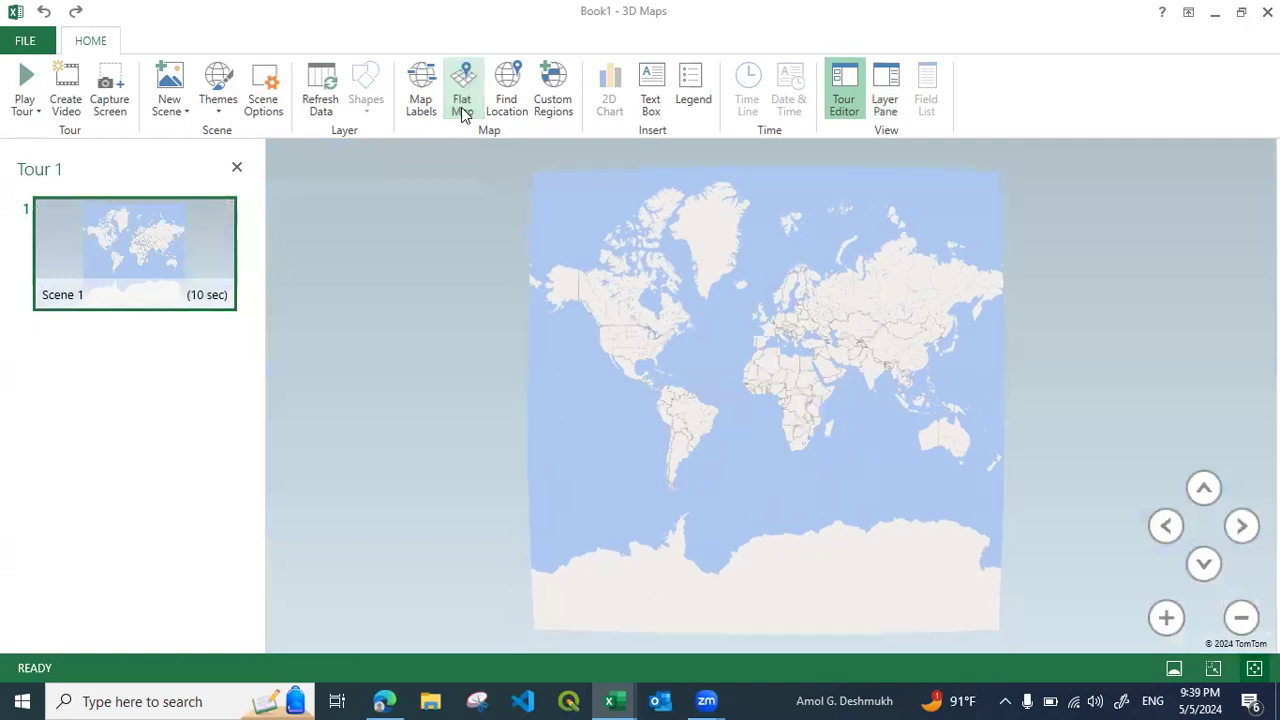
Find the location Muscat on the globe and close the location search
left_click(506, 100)
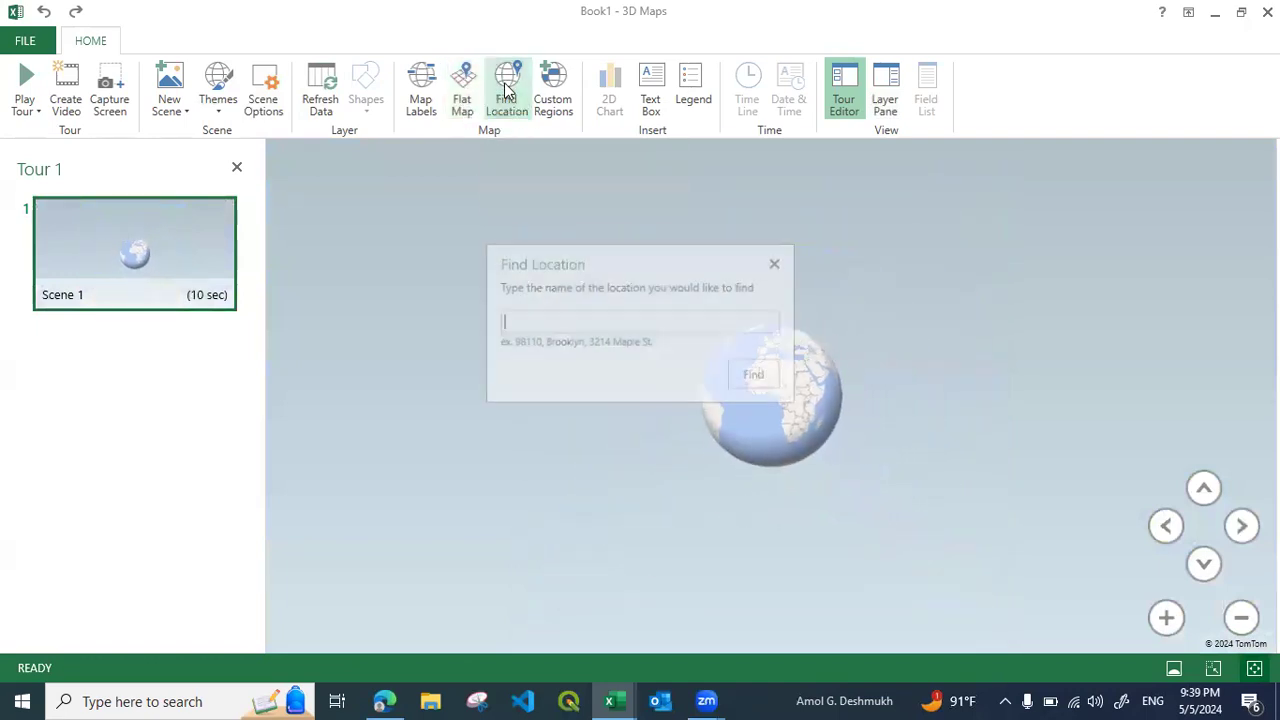
left_click(564, 331)
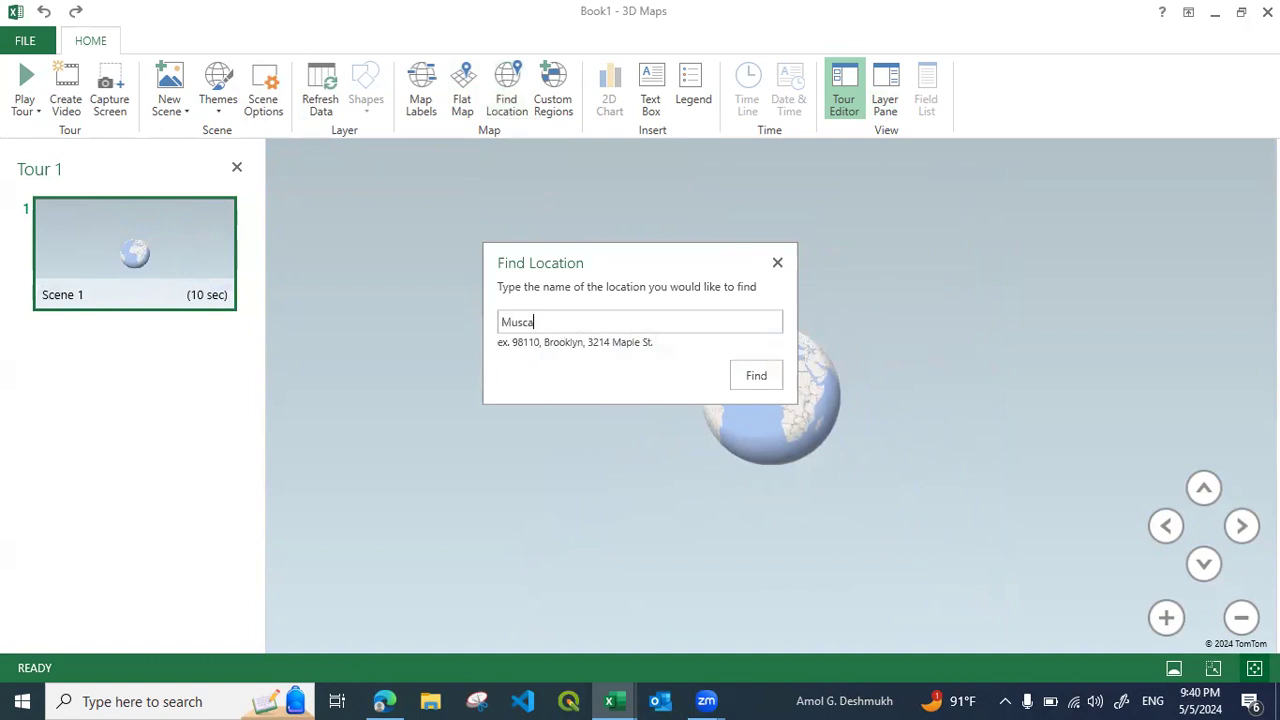
left_click(763, 375)
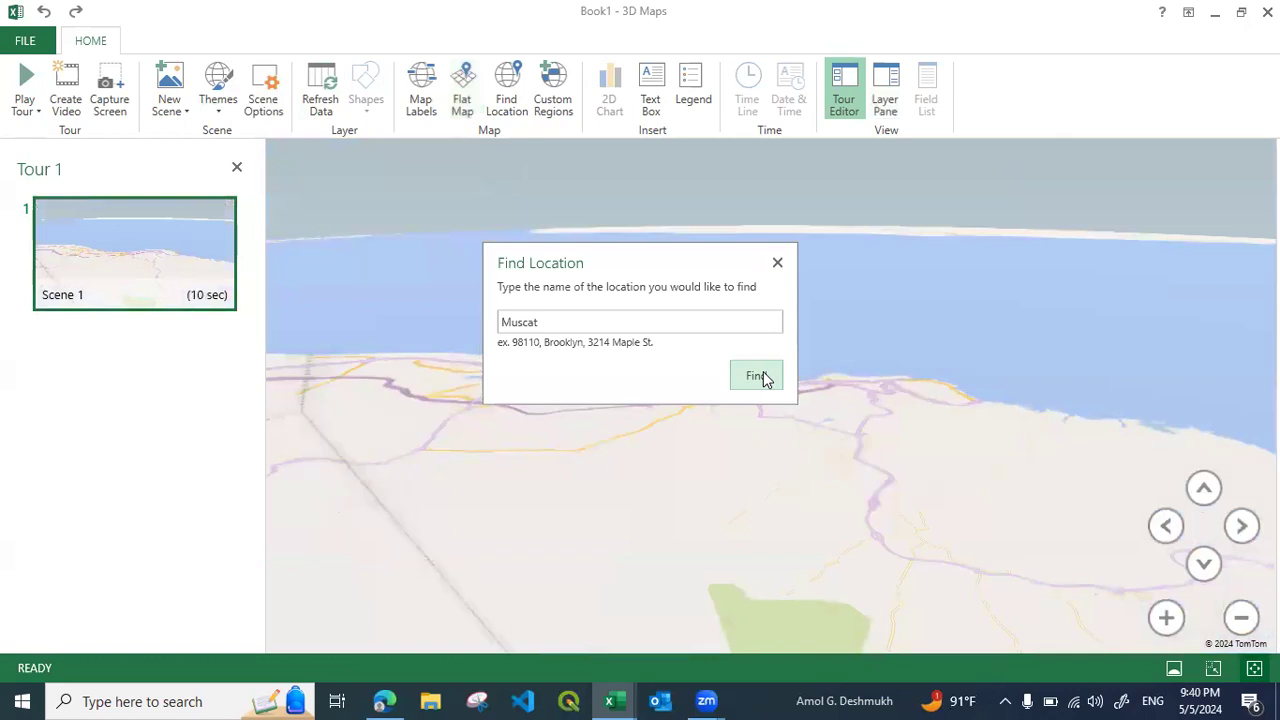
left_click(778, 264)
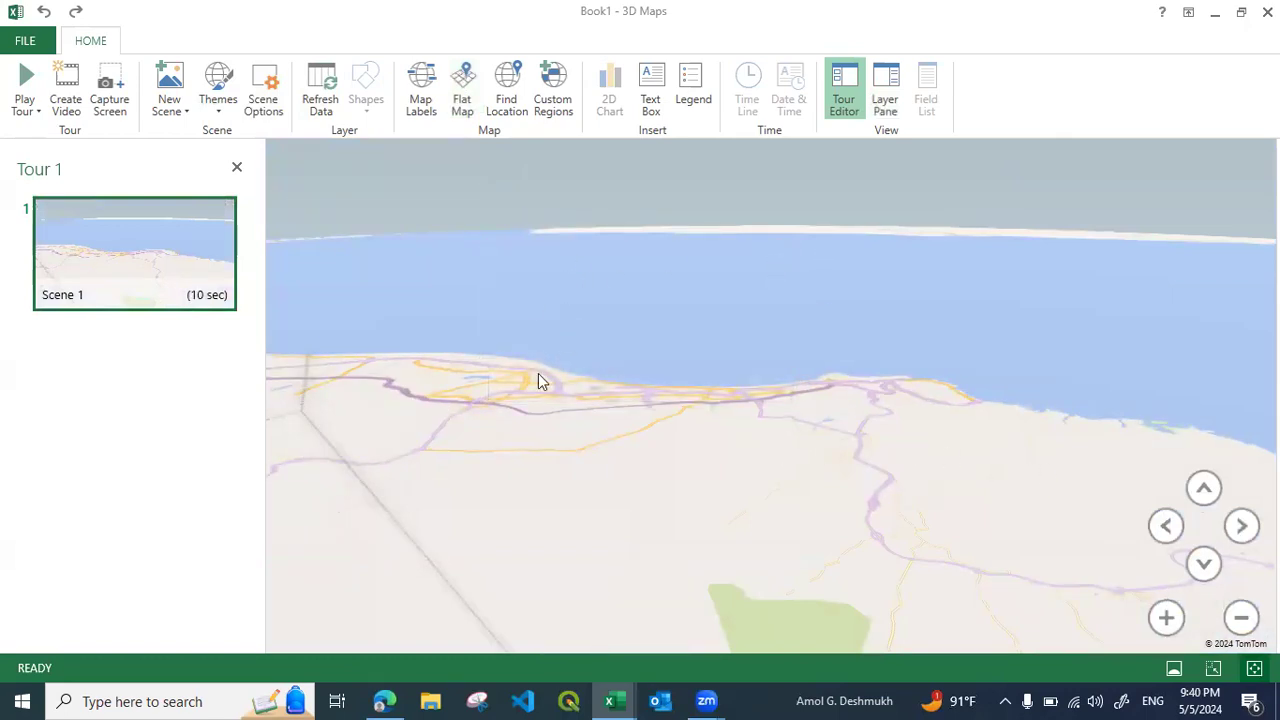
Turn on the flat map and adjust it to show the whole world from directly above
scroll(654, 311, "down", 6)
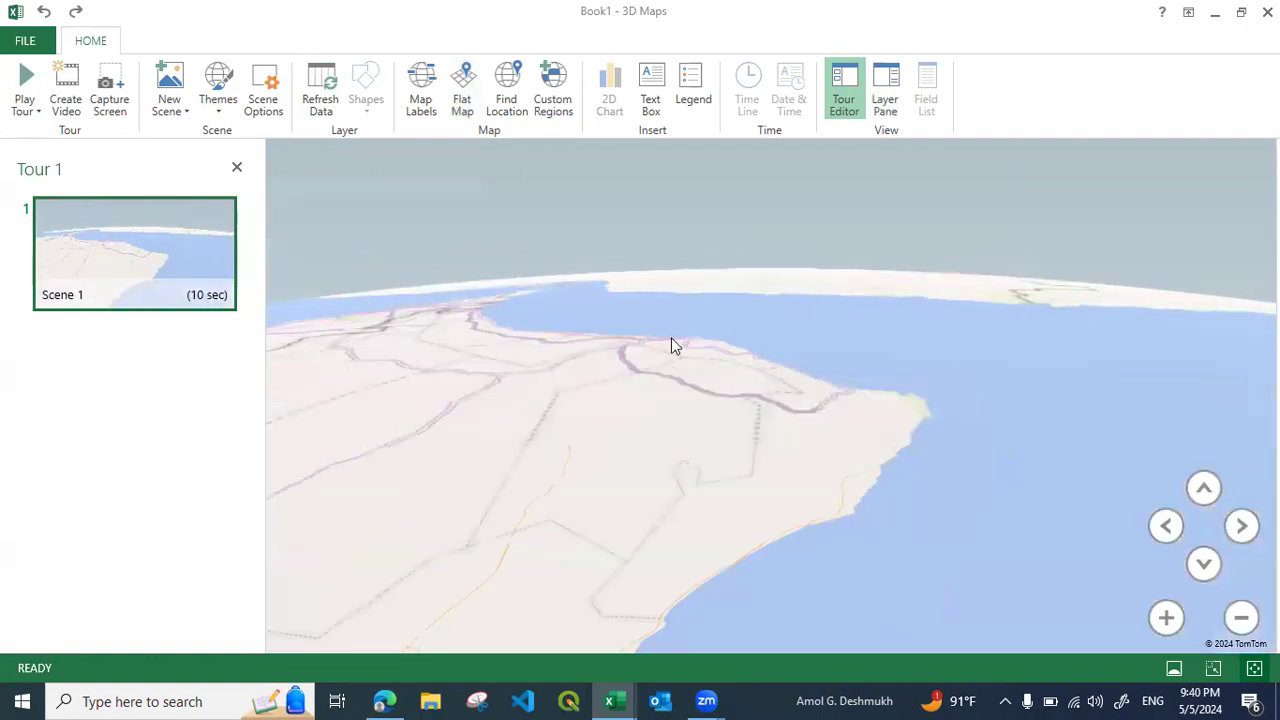
left_click(463, 104)
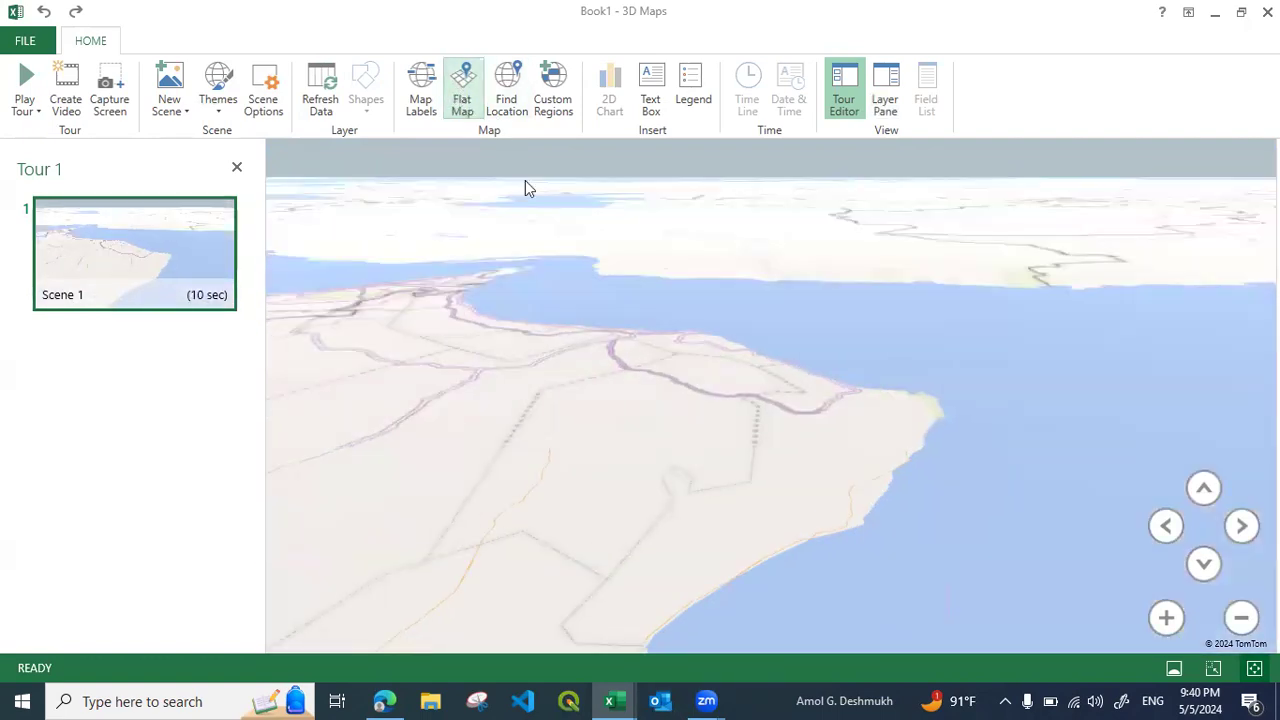
left_click(476, 118)
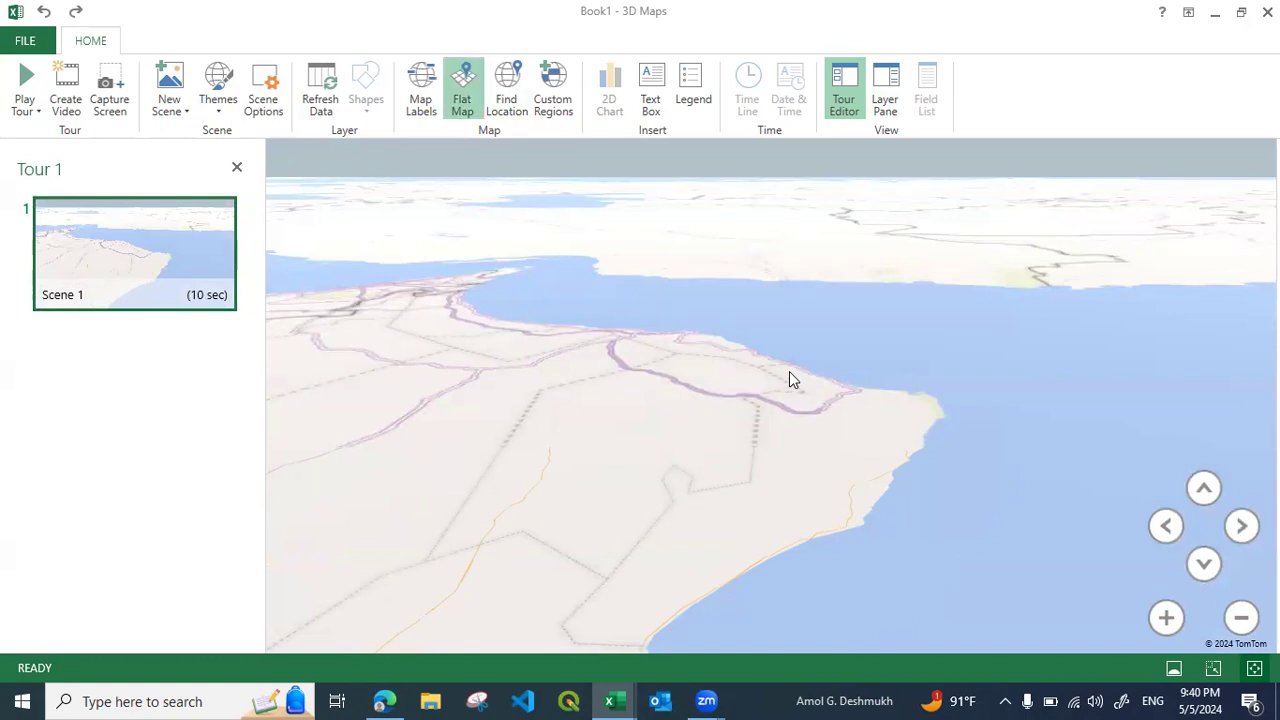
scroll(727, 373, "down", 8)
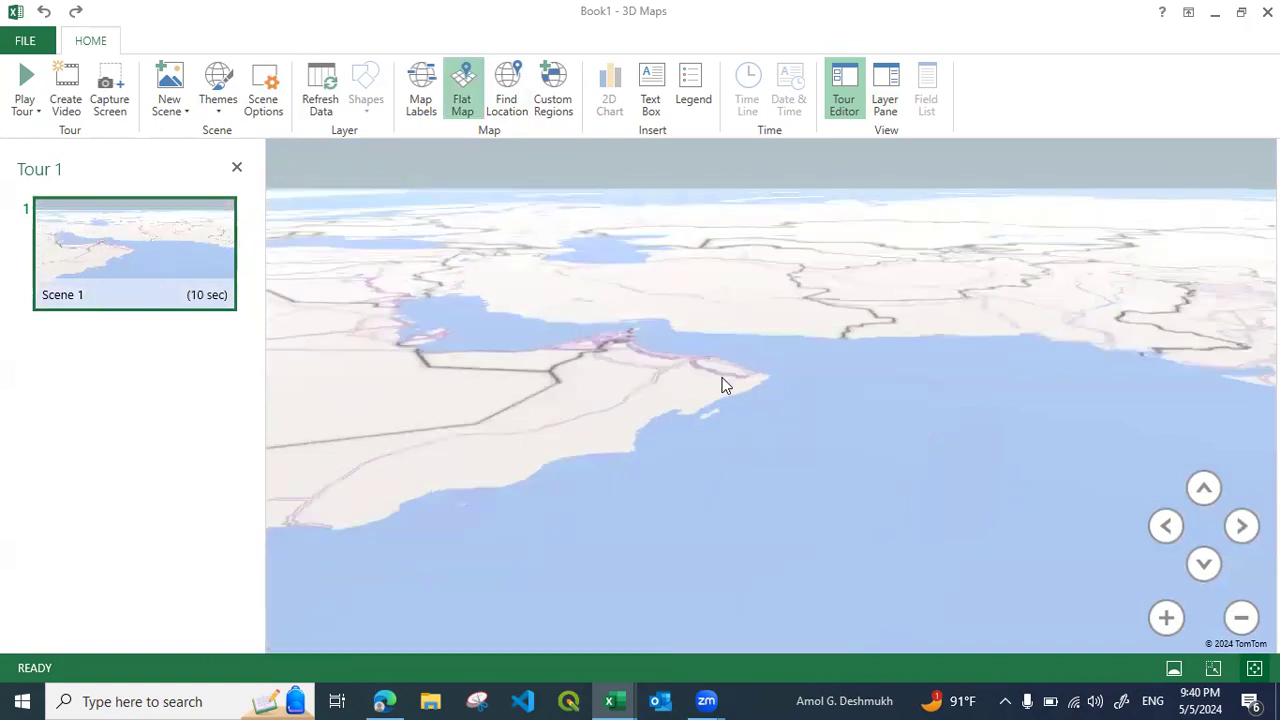
scroll(718, 389, "down", 5)
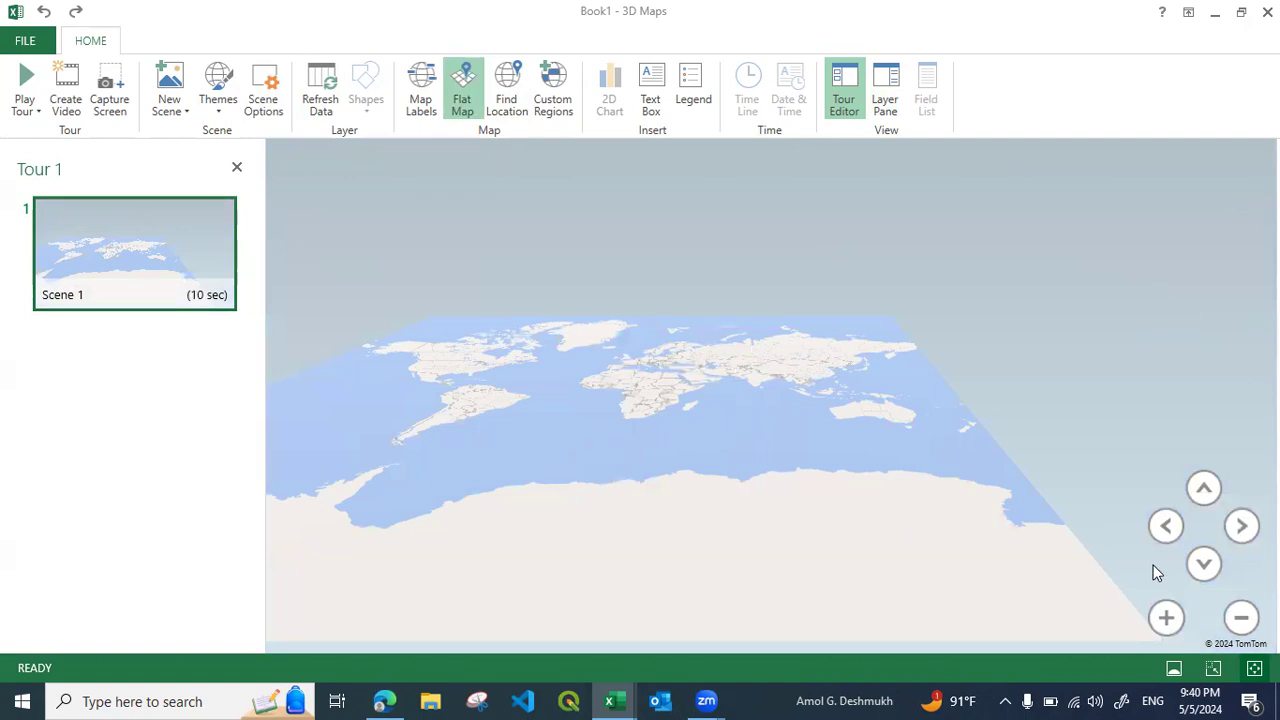
left_click(1204, 566)
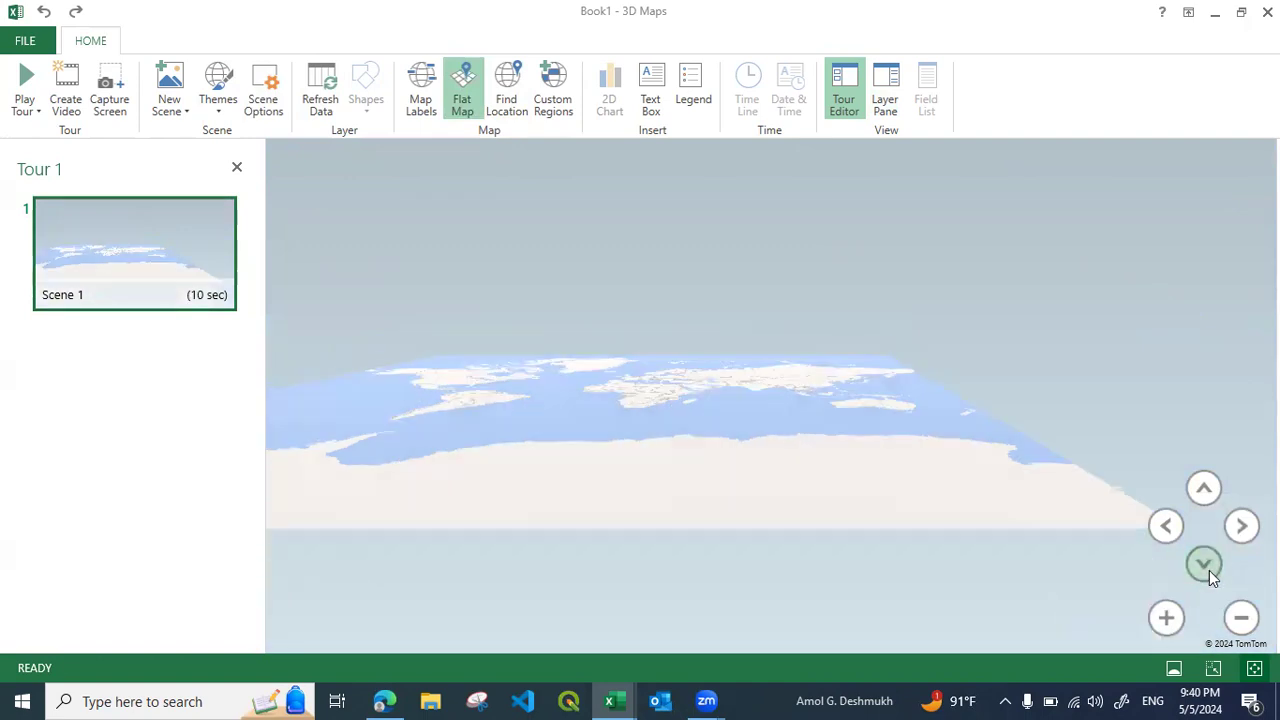
left_click(1204, 488)
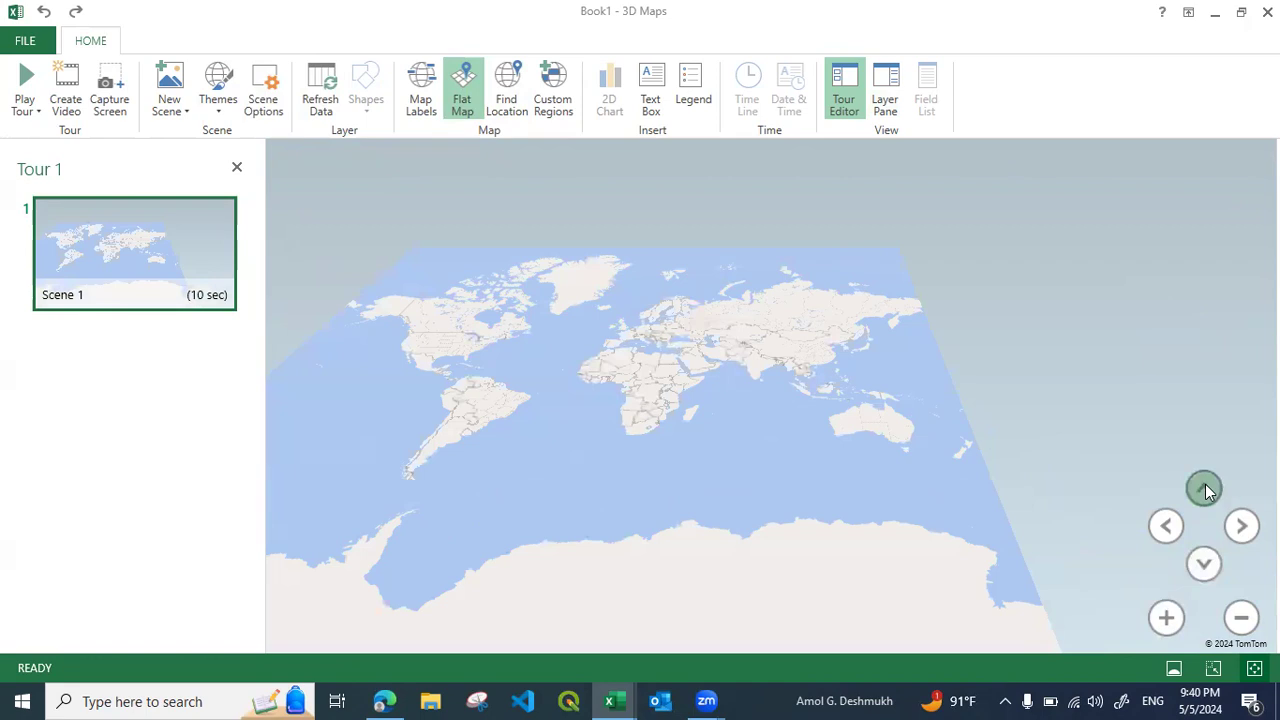
left_click(1208, 491)
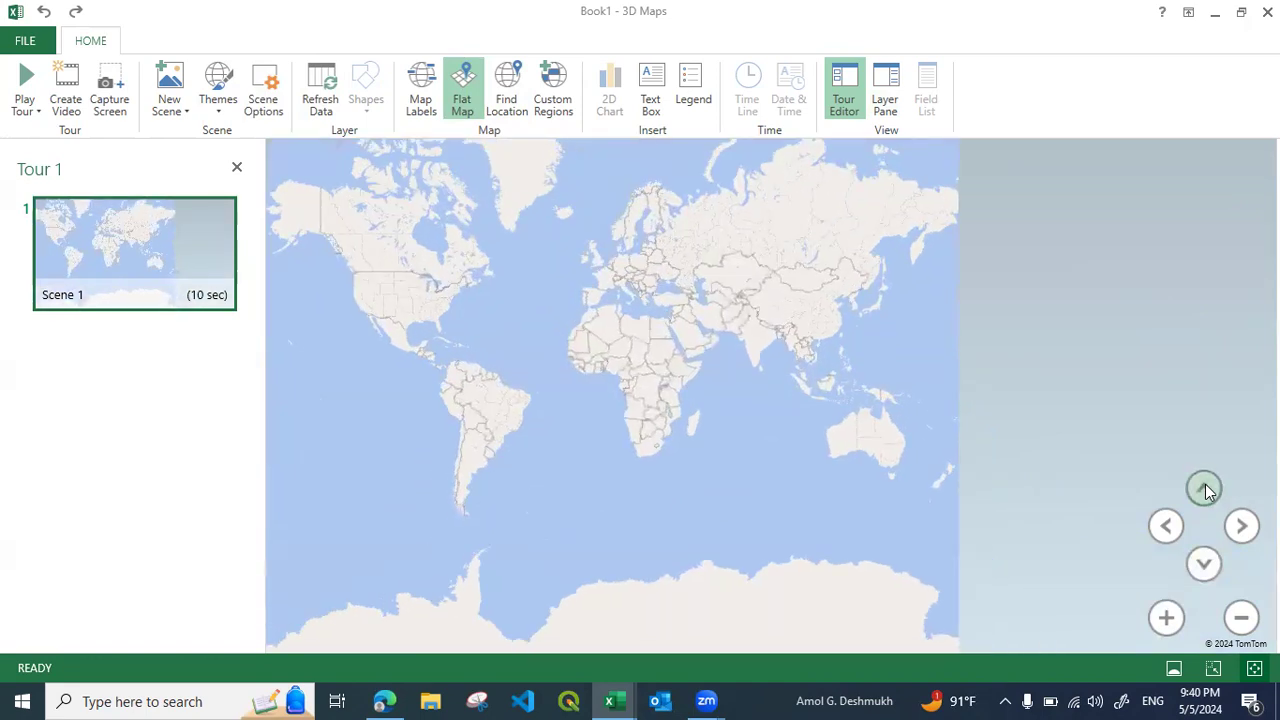
left_click_drag(633, 301, 670, 380)
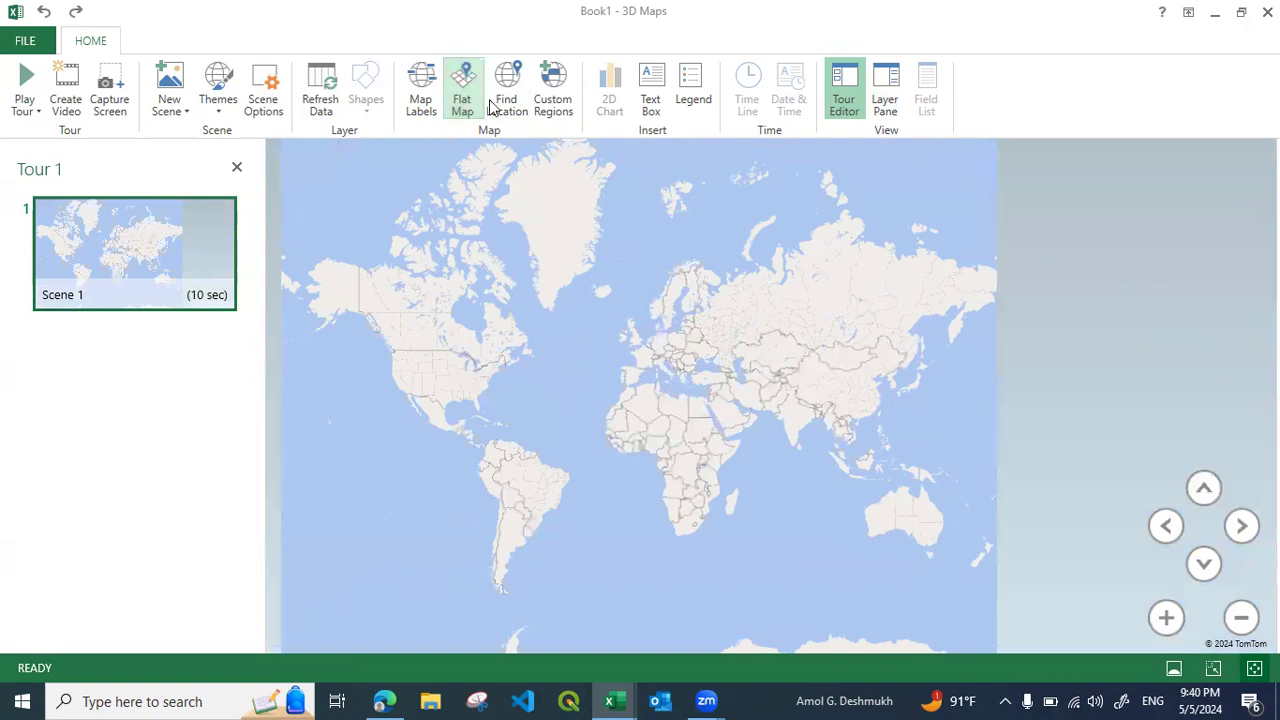
Find the location Sur on the flat map
left_click(510, 100)
type("Sur")
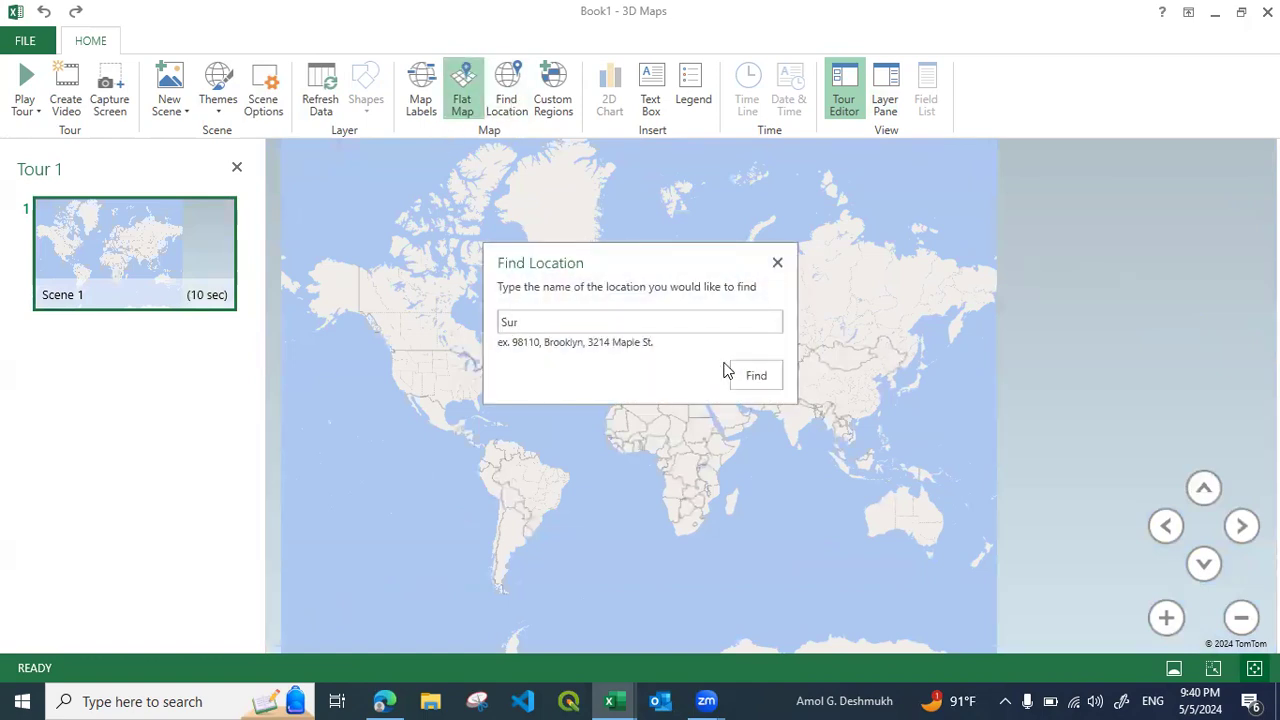
left_click(757, 375)
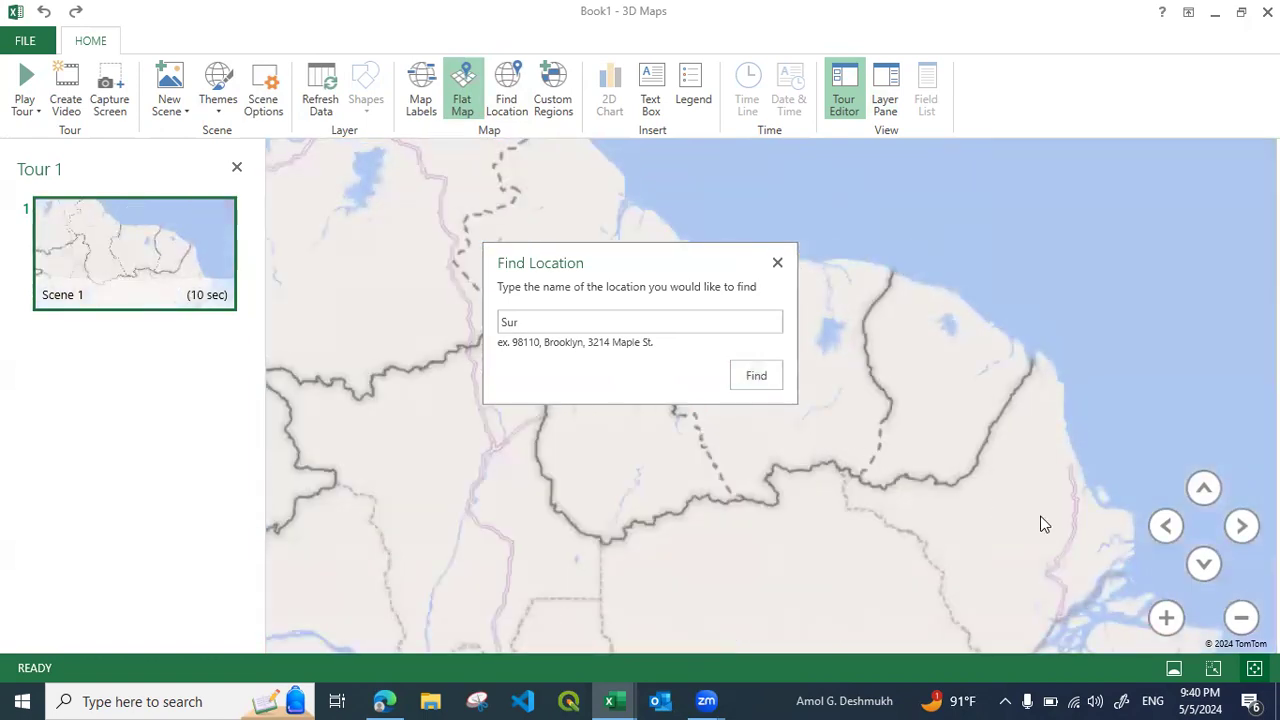
Close the location search and turn on the map labels for the flat map
left_click(777, 264)
left_click(411, 100)
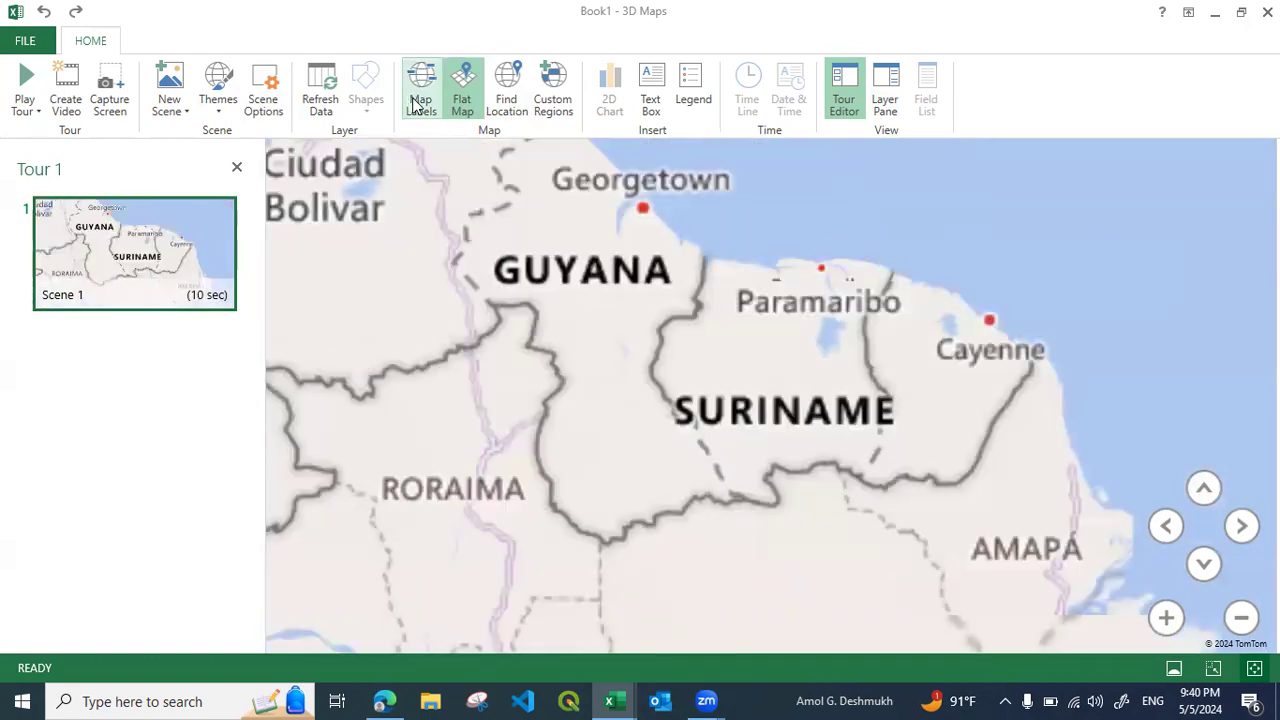
scroll(703, 435, "down", 5)
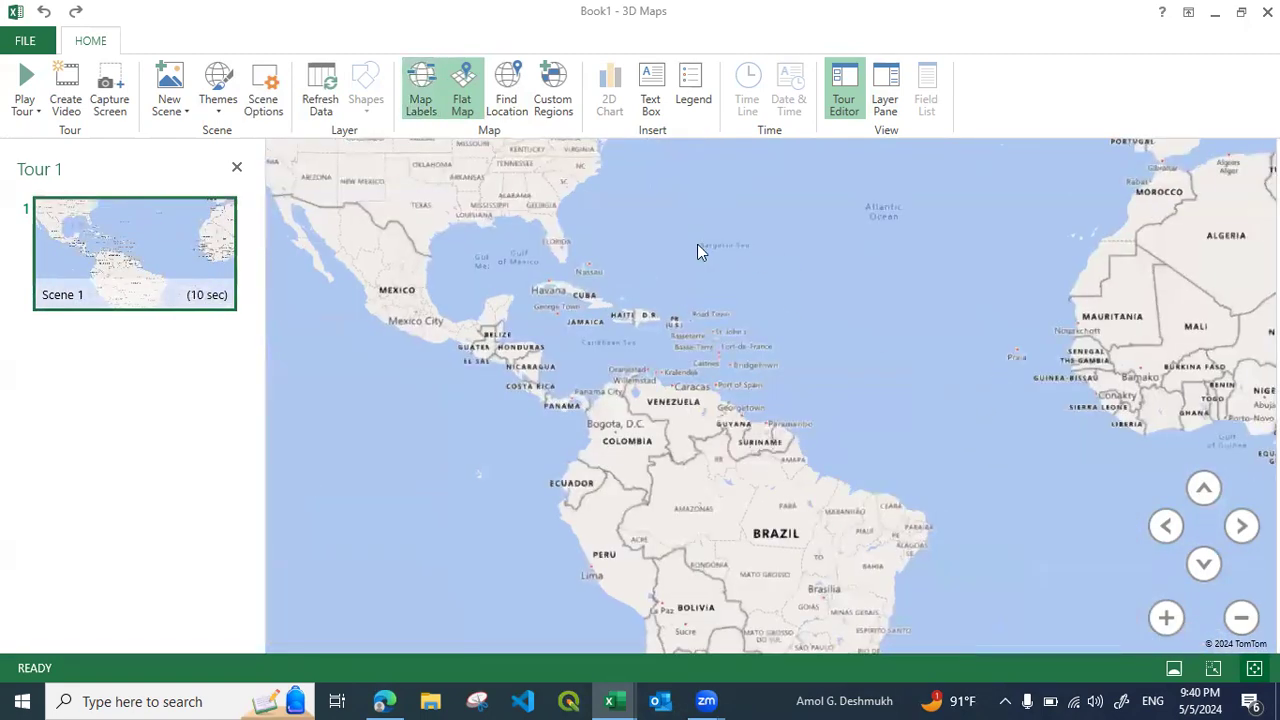
Find the location Sur Oman on the labelled flat map and examine the surrounding region inland
left_click(508, 103)
type("Sur Oman")
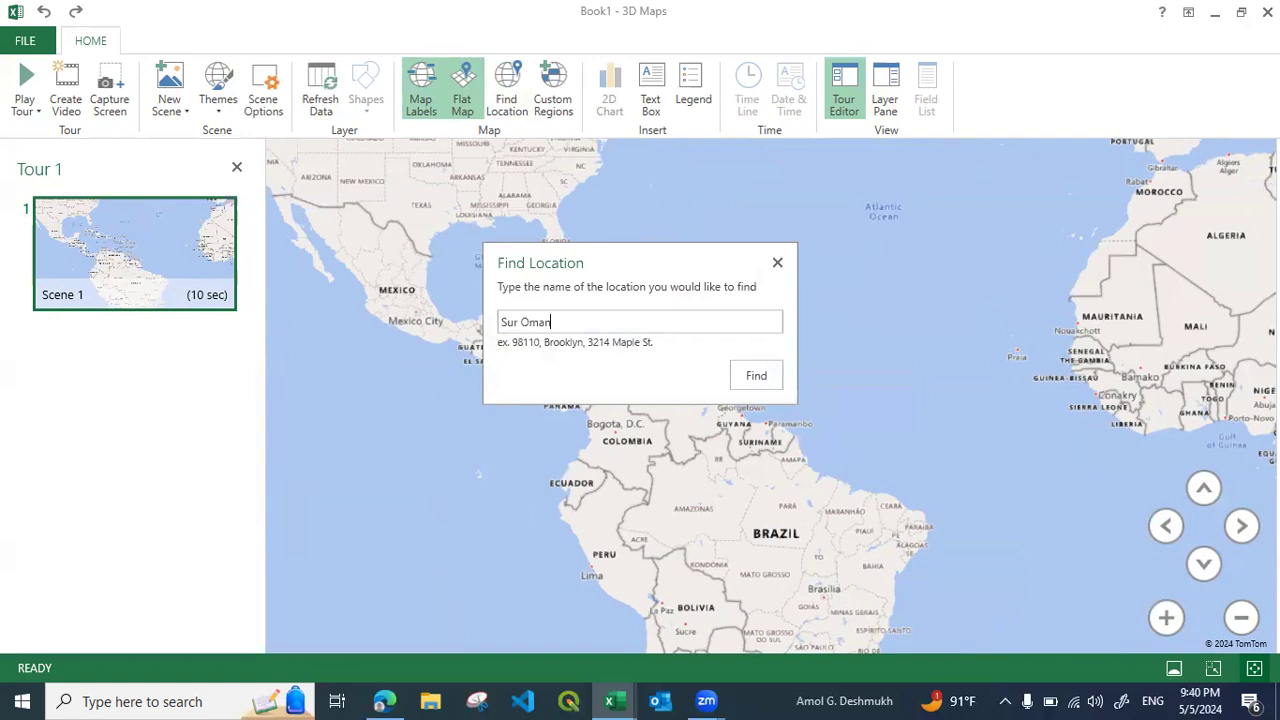
left_click(754, 382)
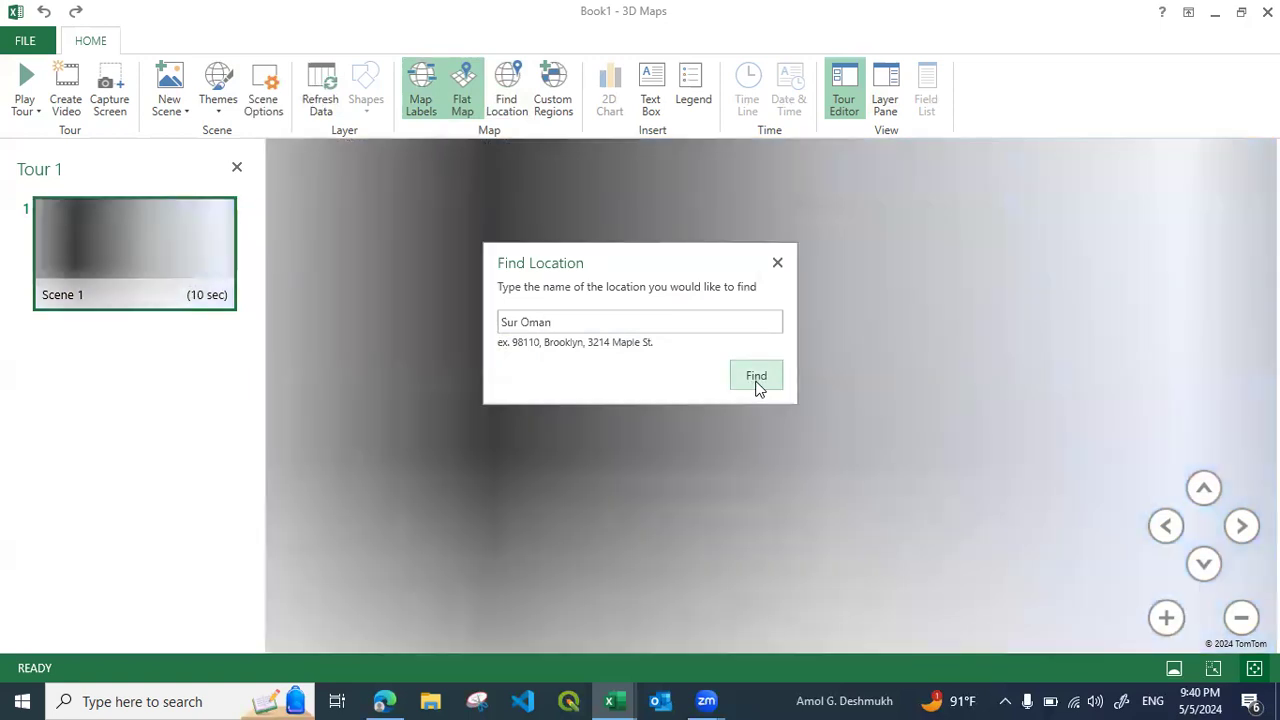
left_click(777, 262)
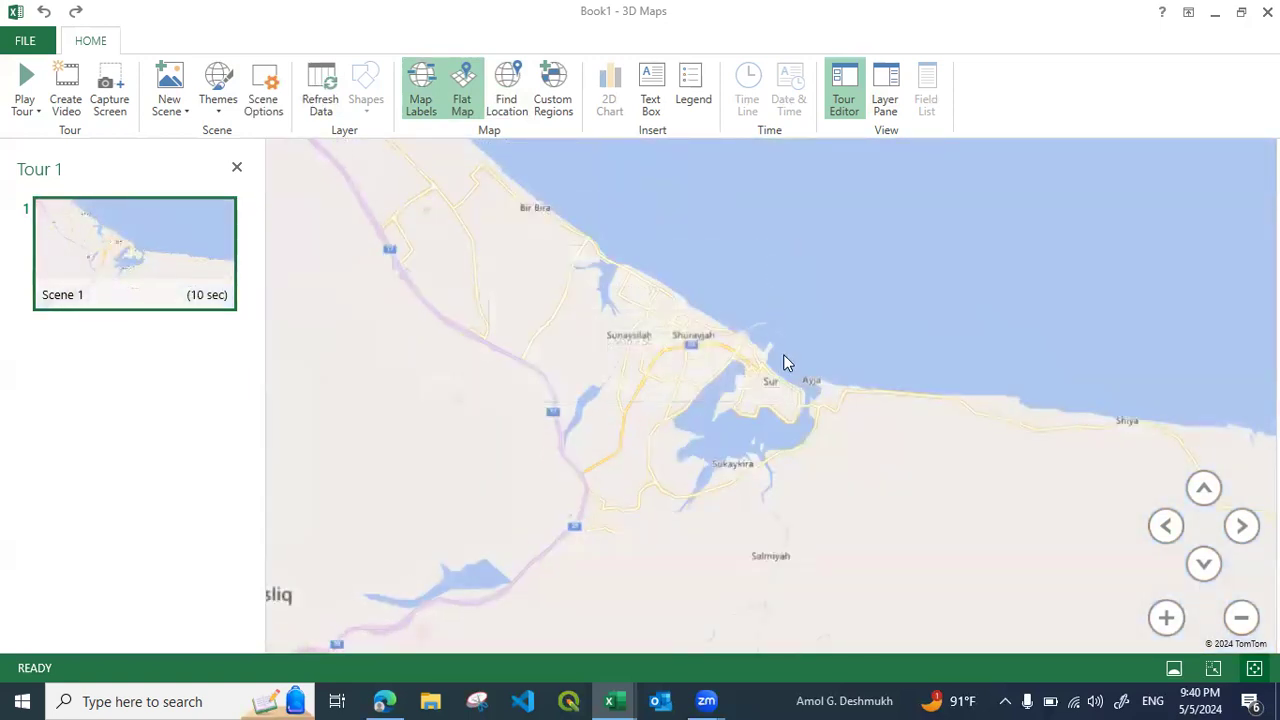
scroll(784, 405, "down", 3)
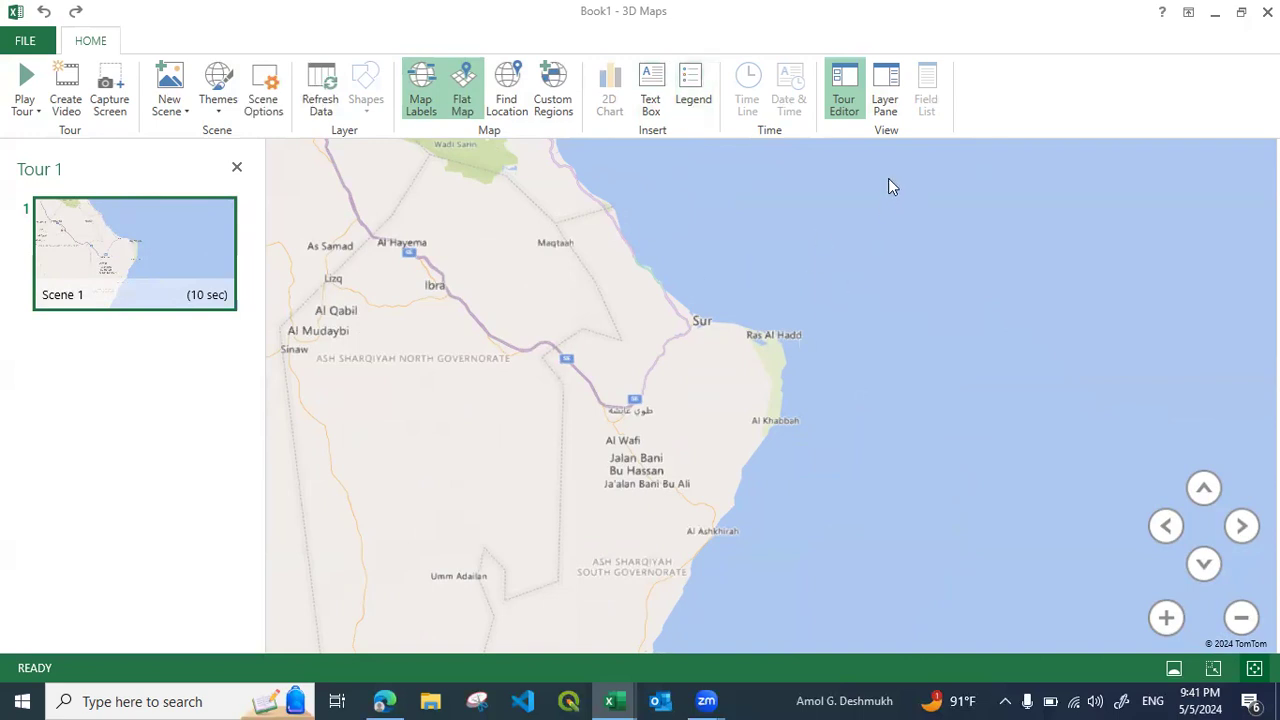
left_click_drag(467, 367, 939, 408)
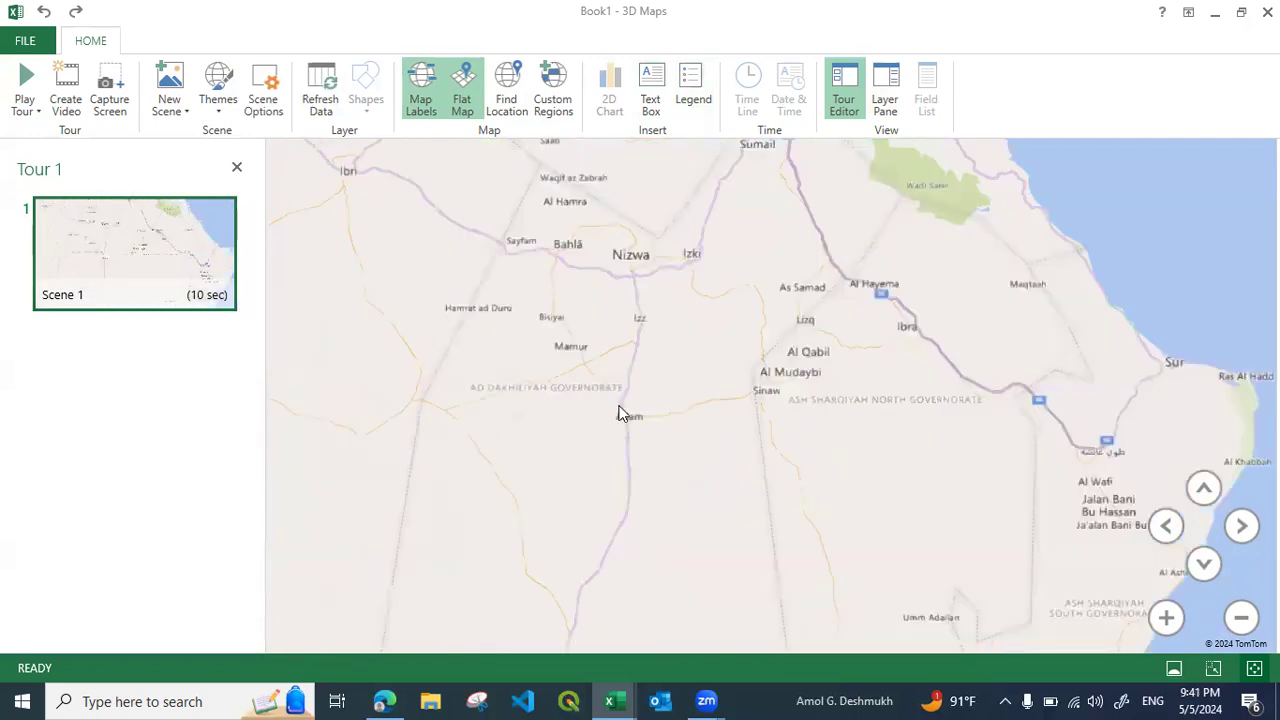
Turn off the flat map and the map labels to return to the whole unlabelled globe
left_click(461, 100)
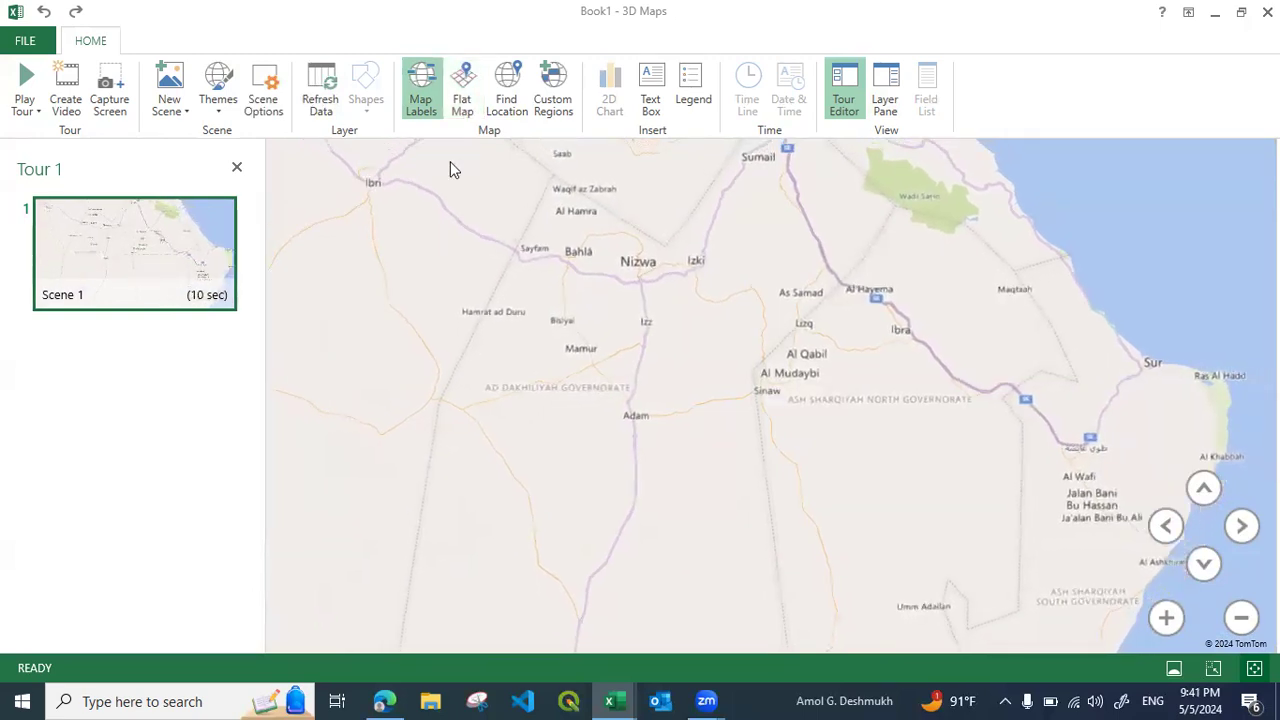
left_click(420, 100)
scroll(583, 334, "down", 10)
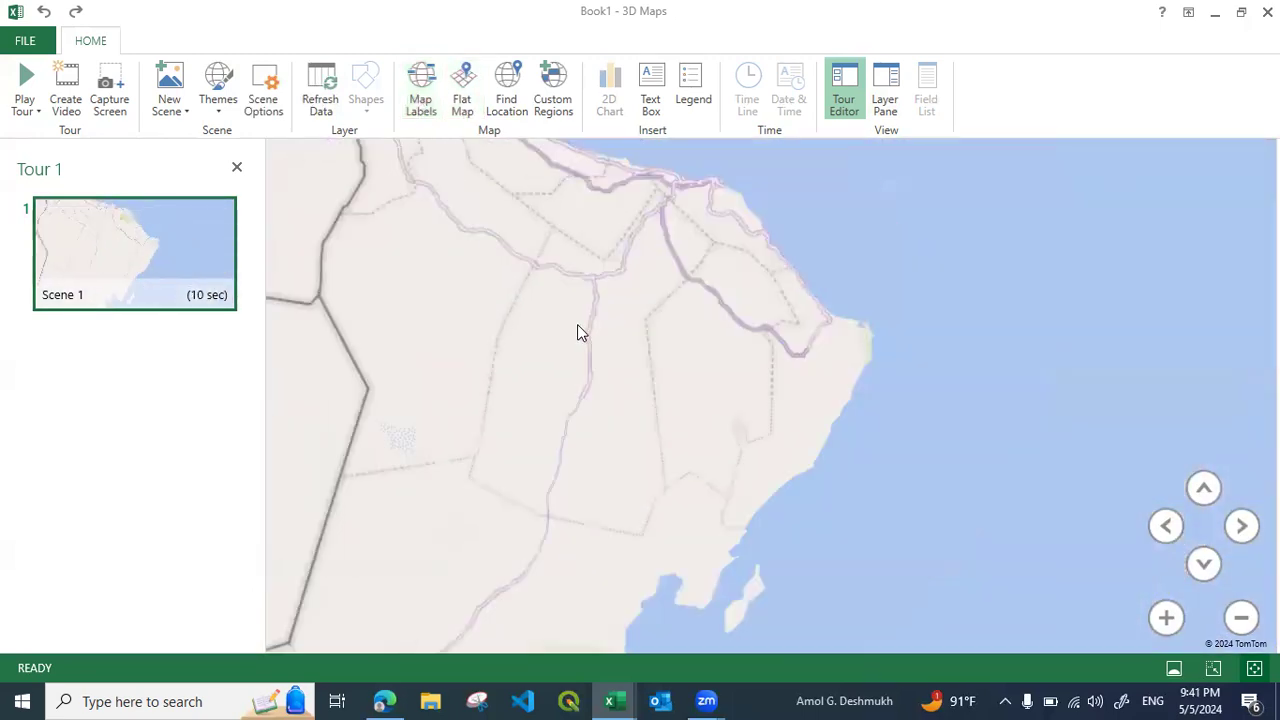
scroll(583, 334, "down", 4)
scroll(605, 343, "up", 3)
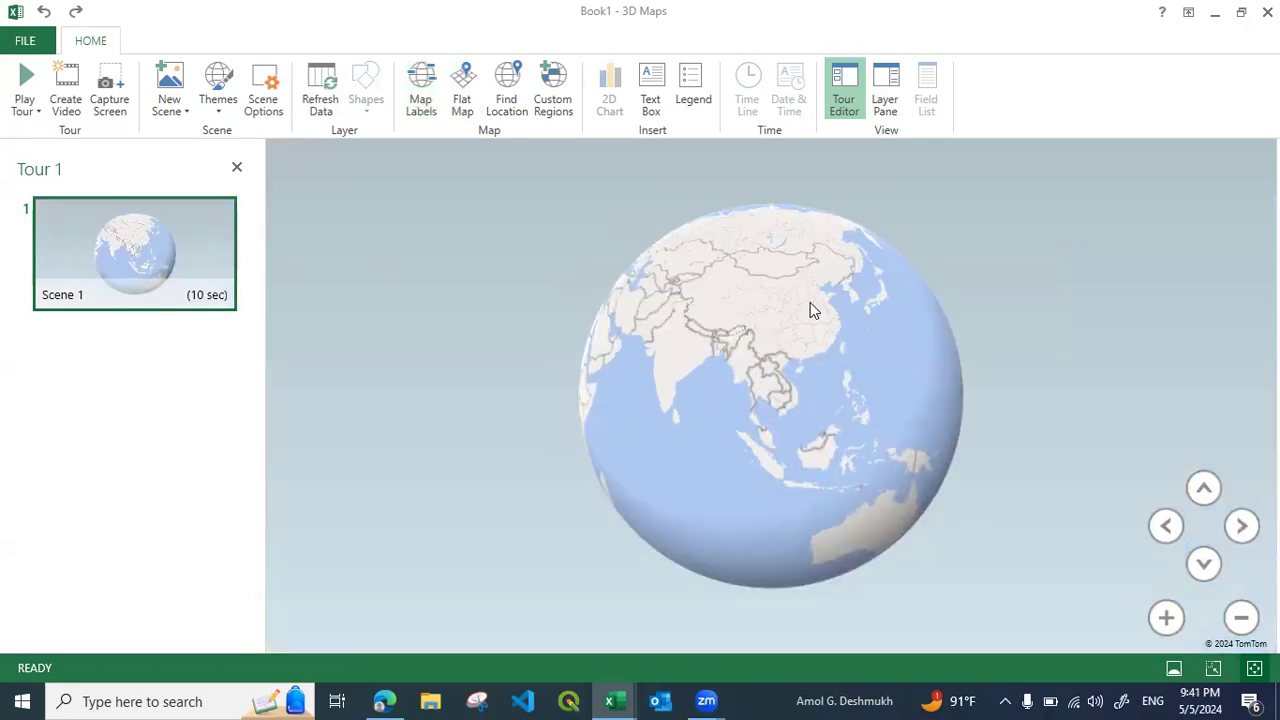
Apply the dark satellite-imagery theme with the blue sky and rotate the globe to centre the Indian Ocean
left_click(217, 100)
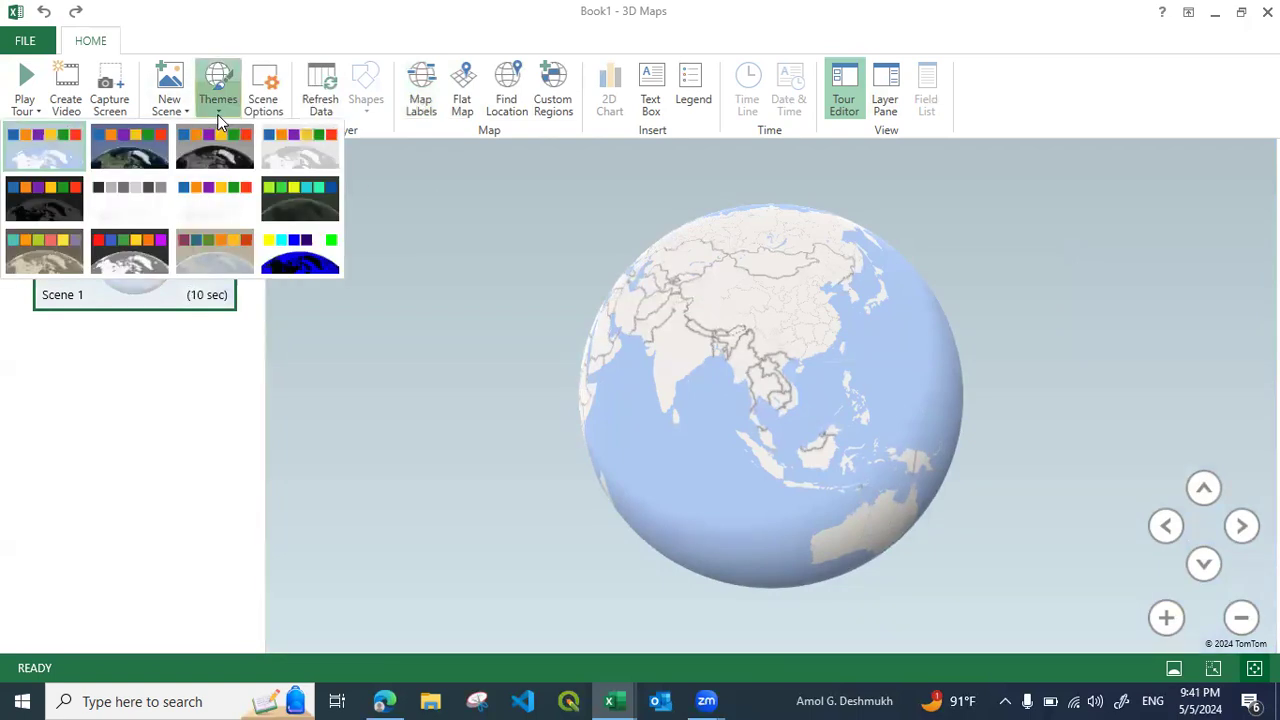
left_click(133, 150)
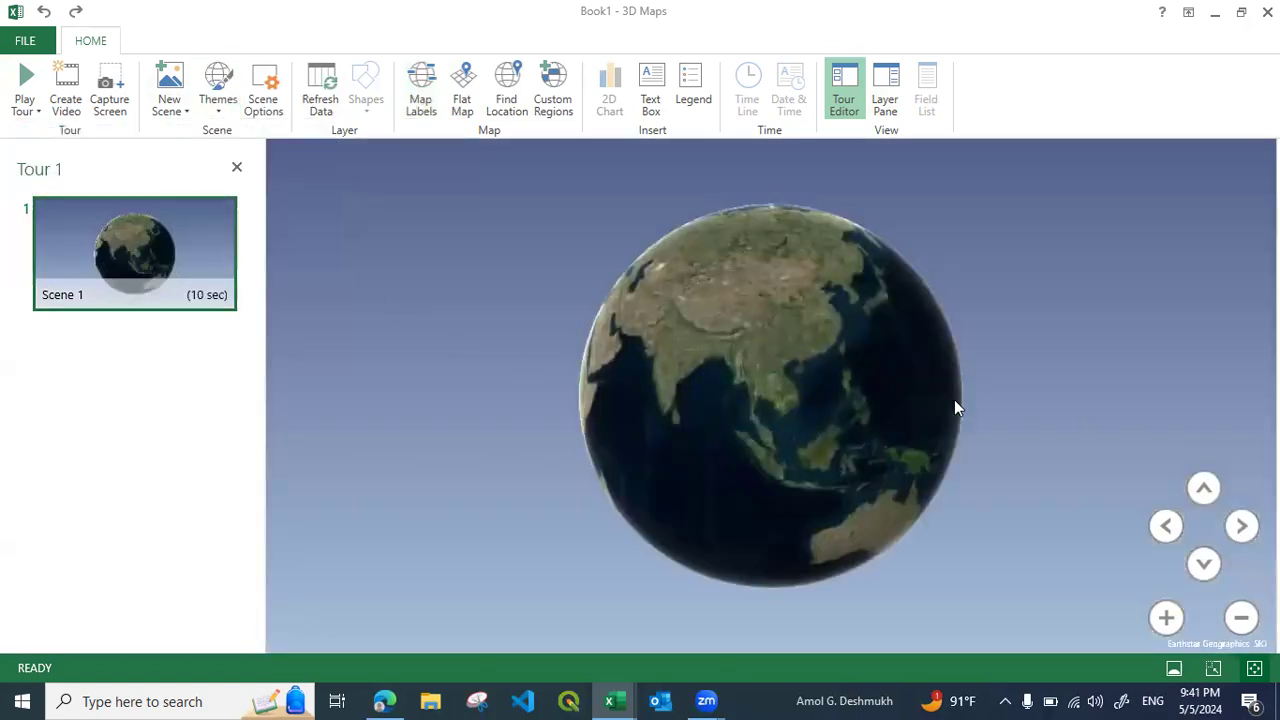
left_click_drag(738, 395, 843, 382)
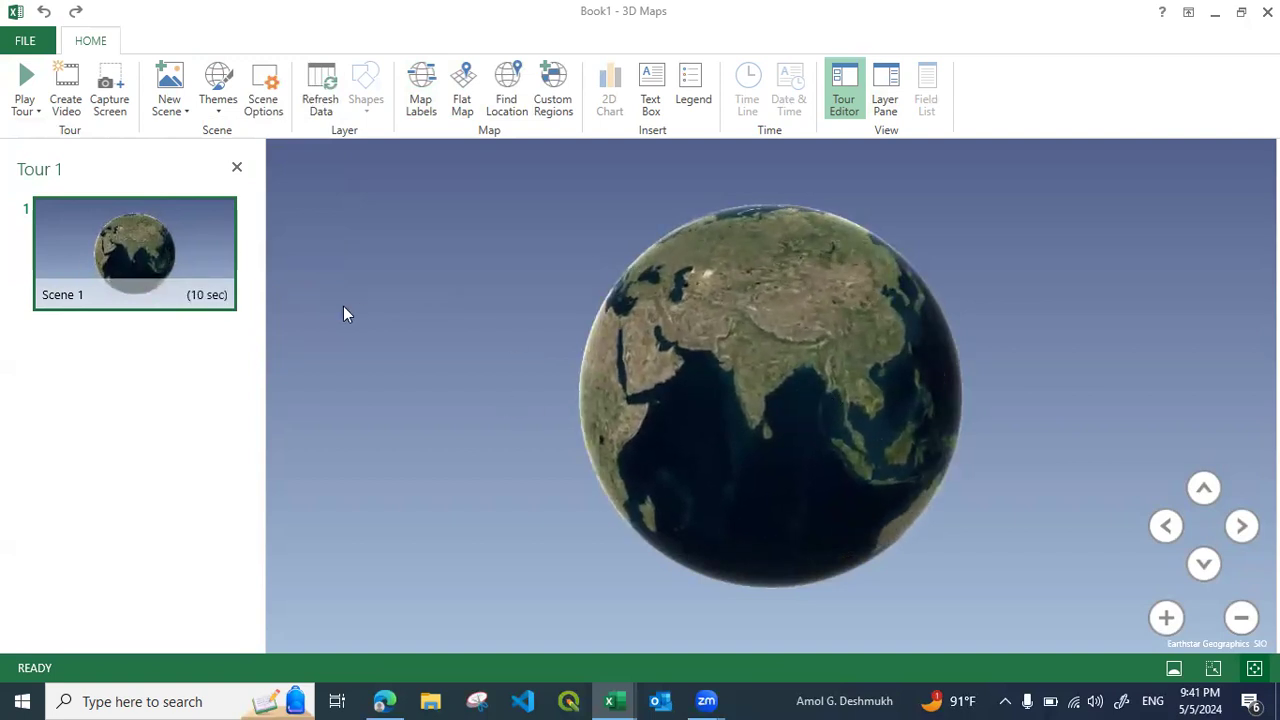
Add a text box with the title "Famous Places in Muscat" to the scene
left_click(650, 106)
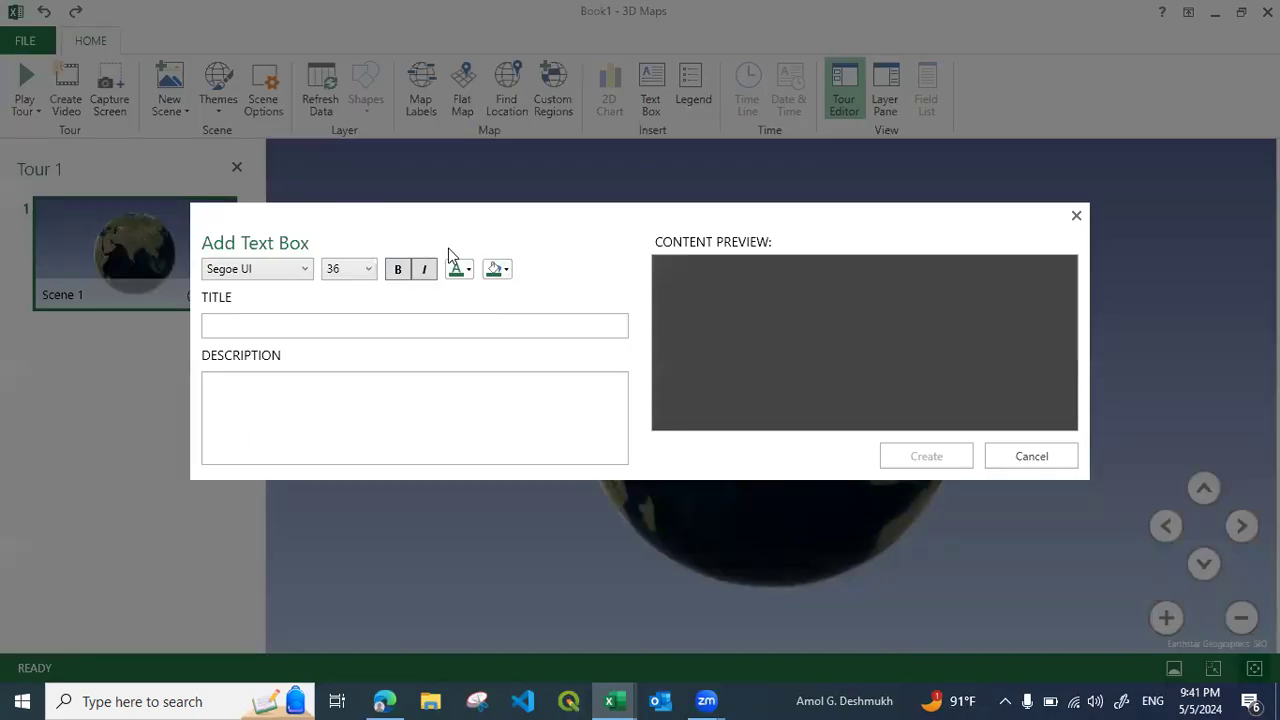
left_click(313, 328)
type("Famous Places in Muscat")
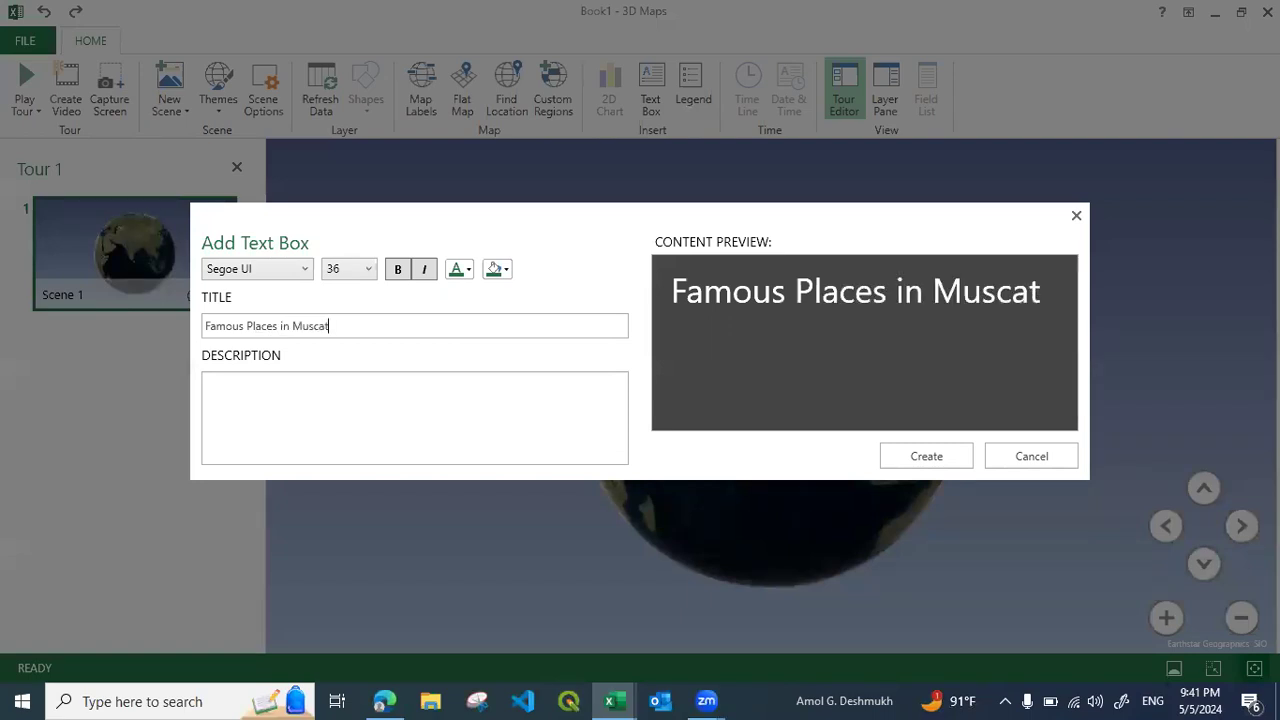
left_click(924, 460)
Resize the text box to fit its title on one line and move it over the lower part of the globe
left_click_drag(951, 507, 995, 356)
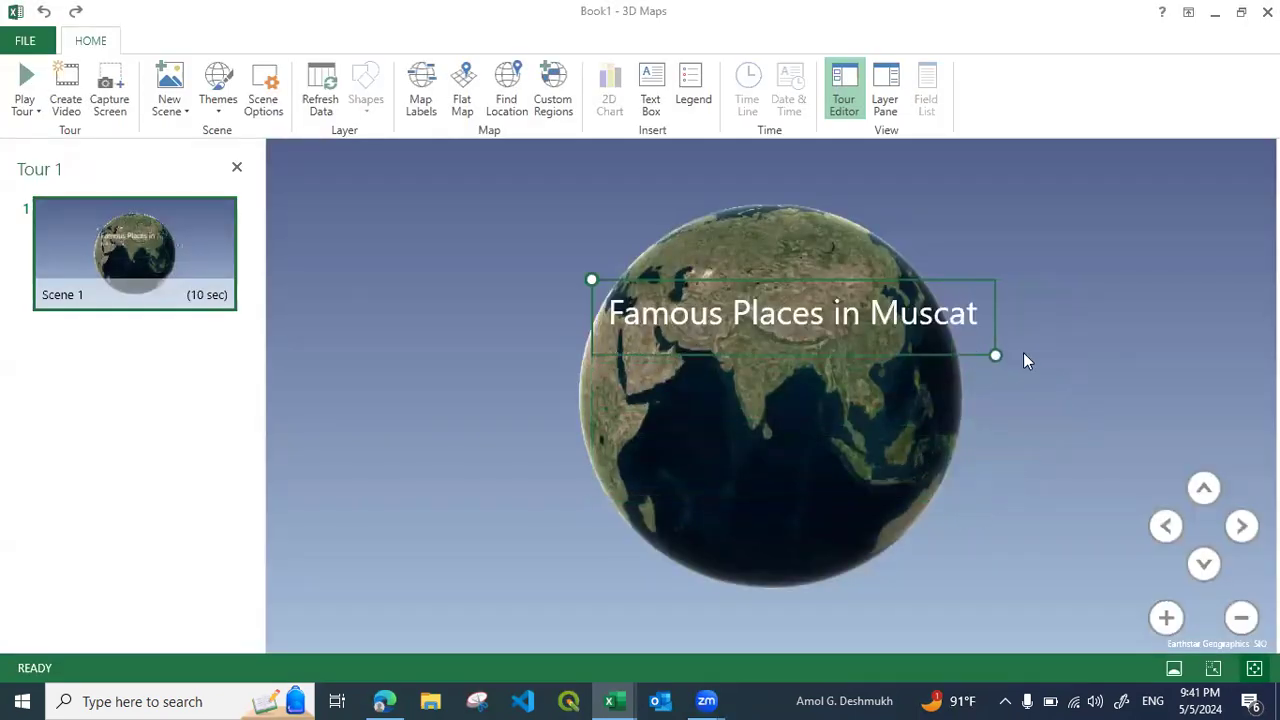
left_click_drag(894, 351, 872, 531)
left_click(892, 585)
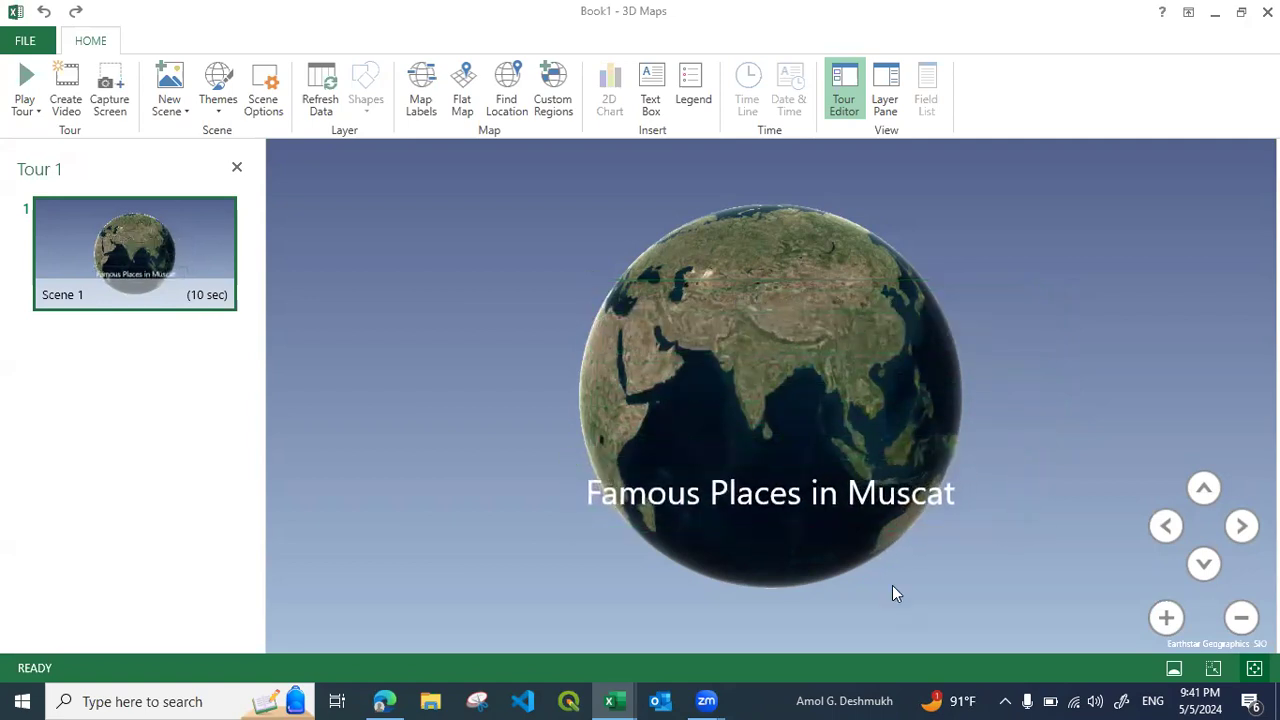
Set the scene duration to 5 seconds and name the scene Main
left_click(265, 103)
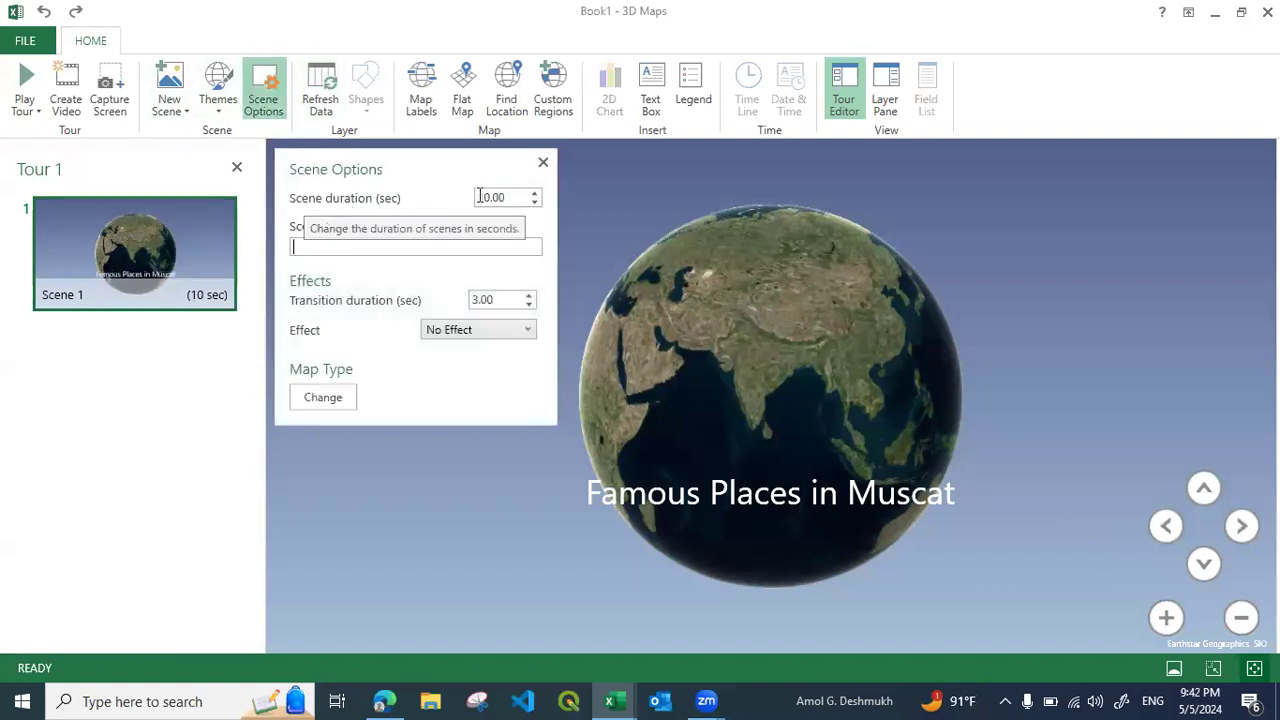
left_click_drag(503, 197, 479, 197)
type("5")
left_click(313, 247)
type("Main")
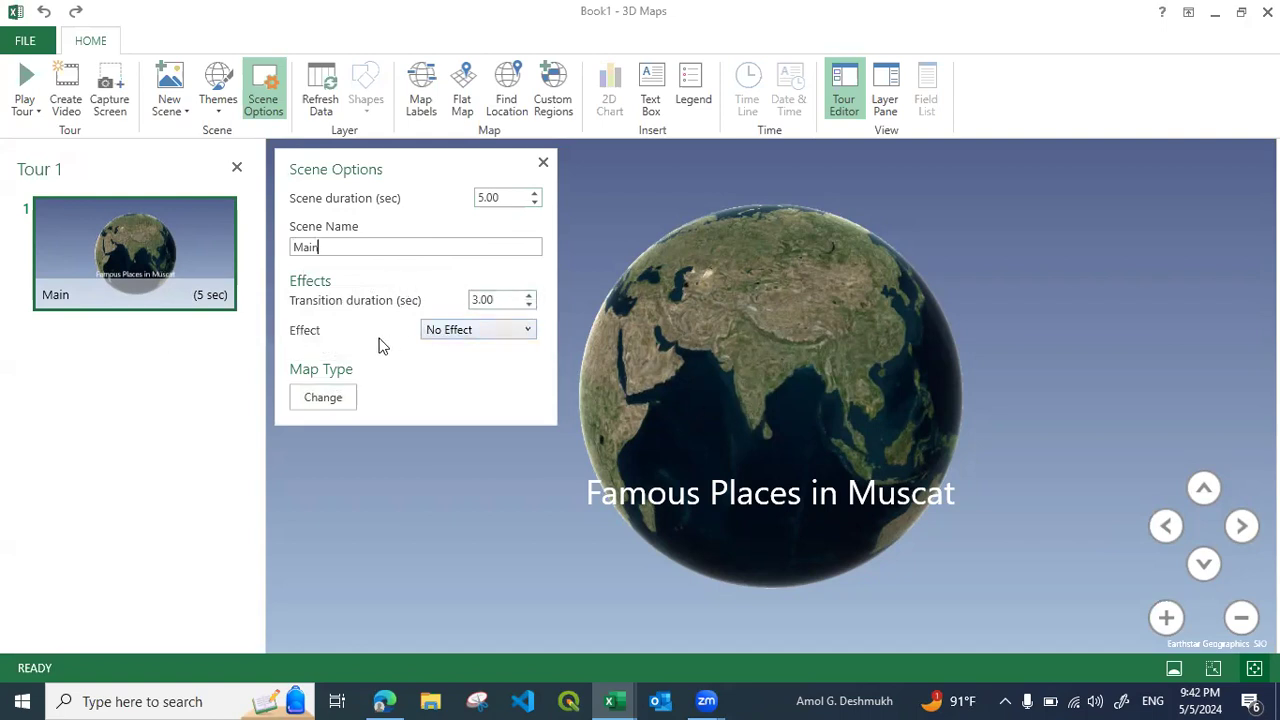
Apply the Rotate Globe effect to the Main scene and play the tour from it to preview the motion
left_click(446, 333)
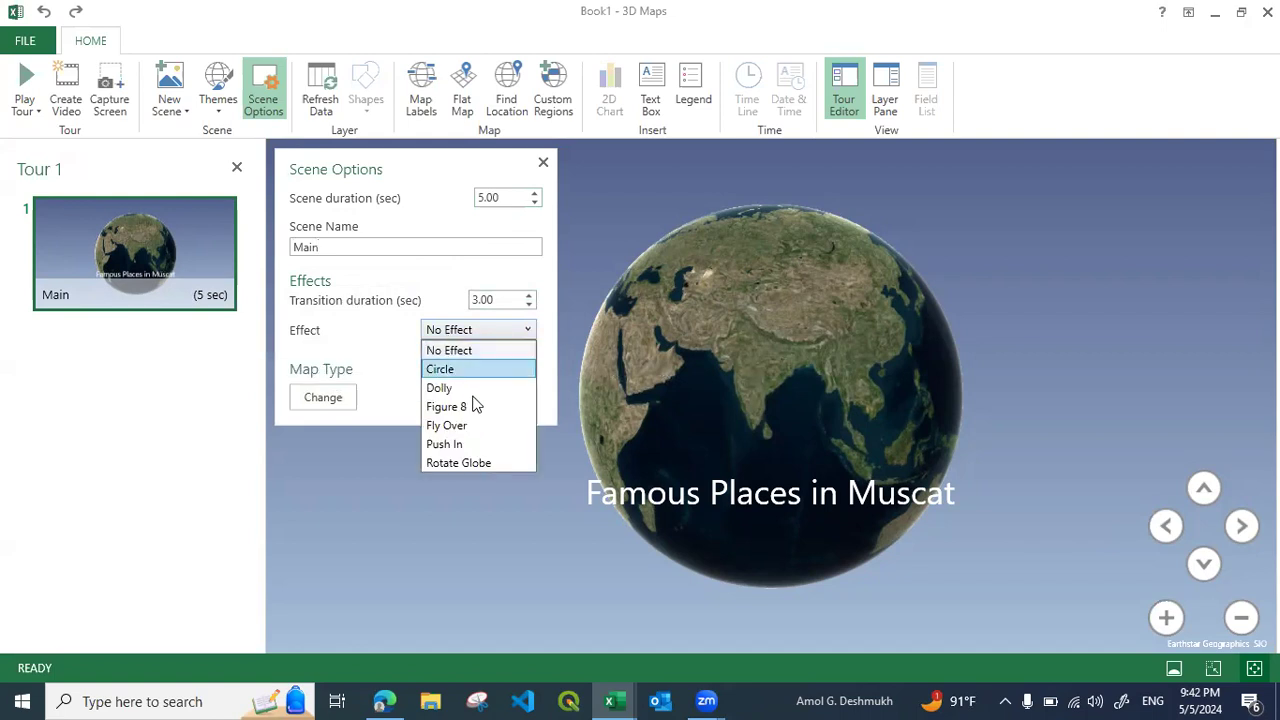
left_click(465, 462)
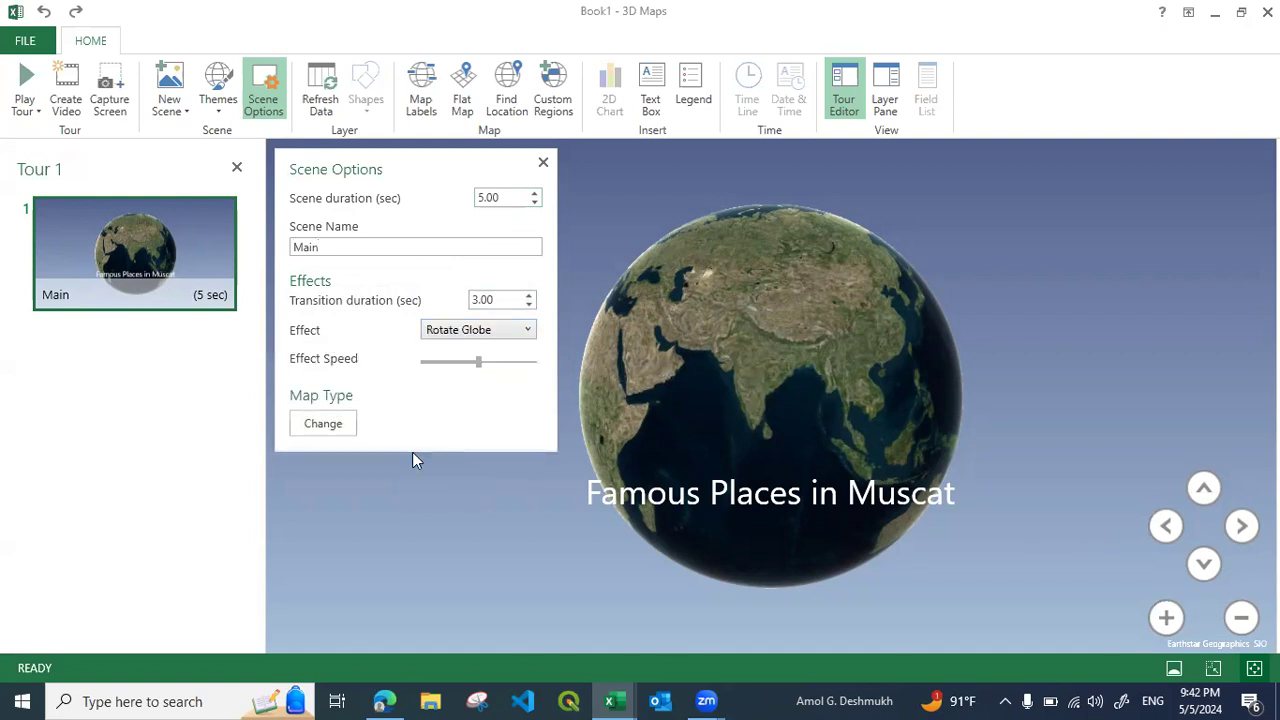
mouse_move(150, 290)
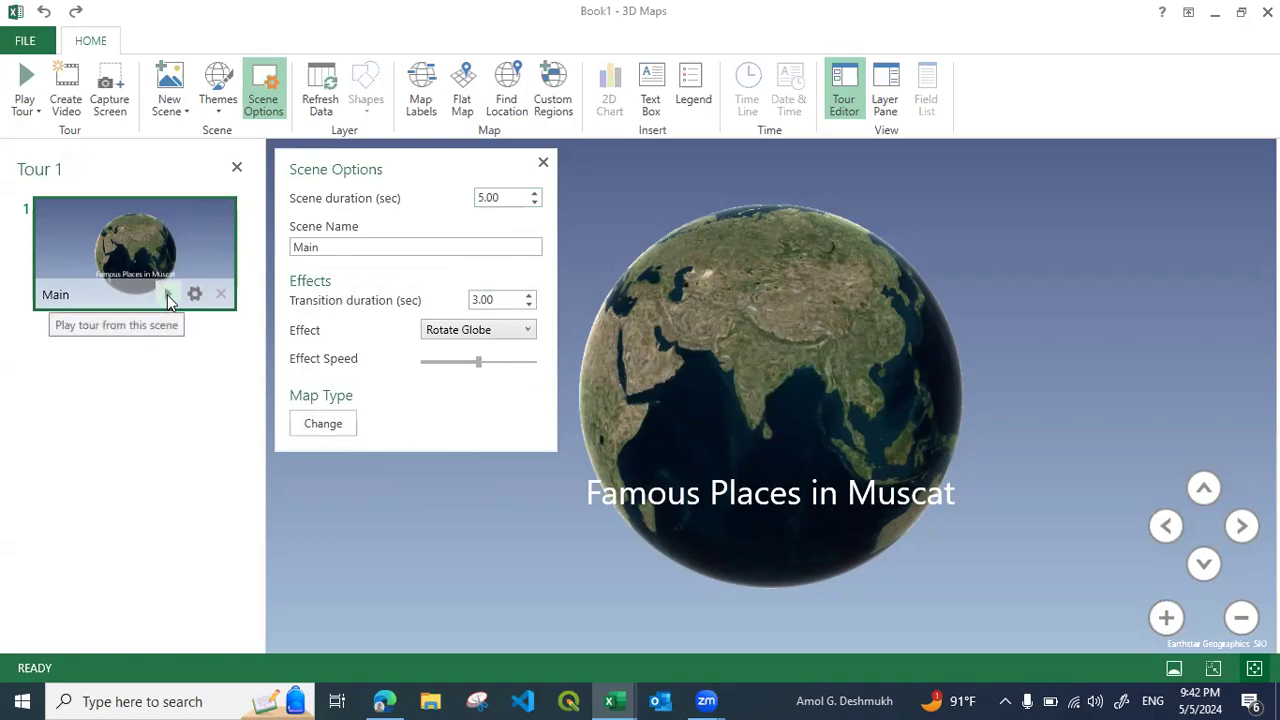
left_click(168, 296)
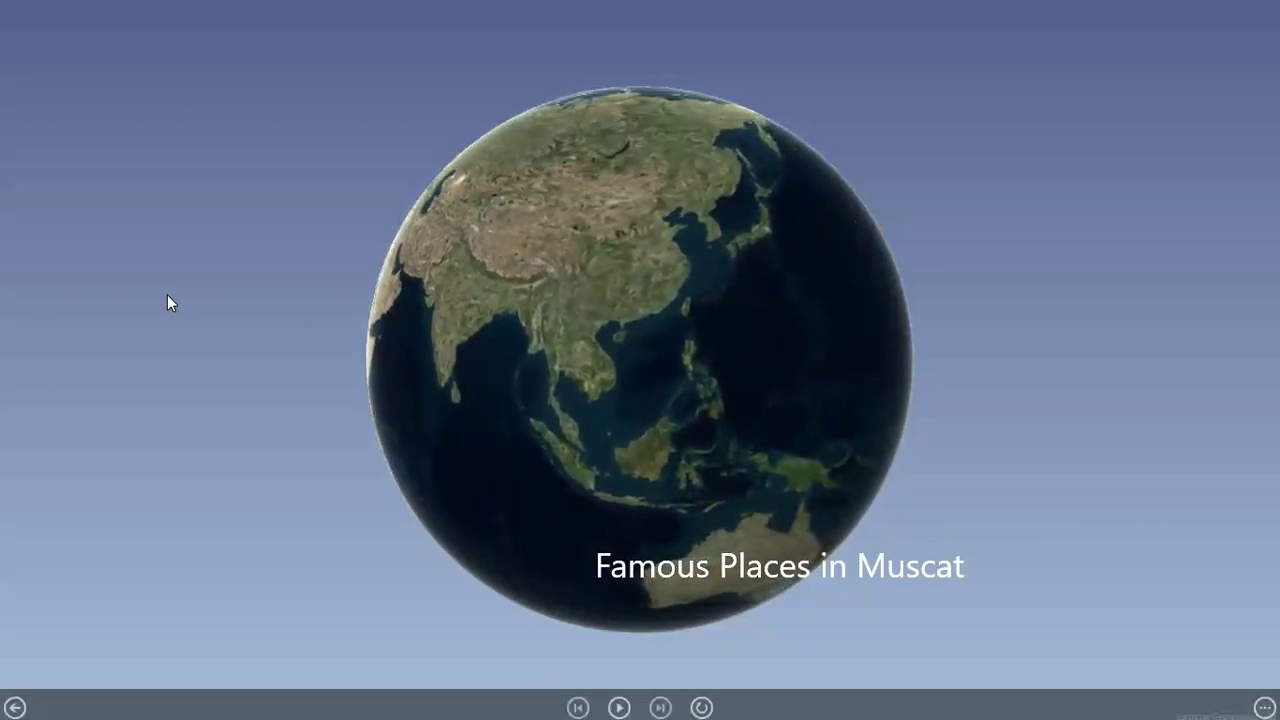
key("Escape")
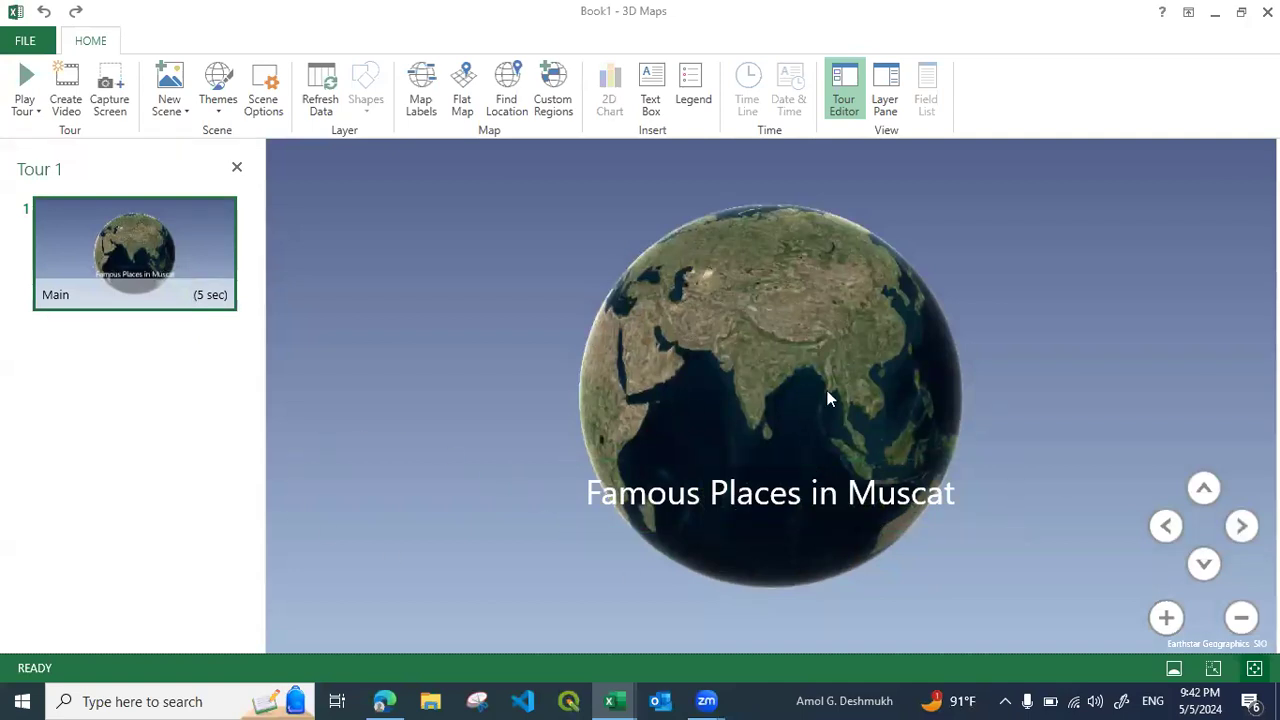
Add a second scene as a copy of Main and name it Royal Opera House
left_click(180, 118)
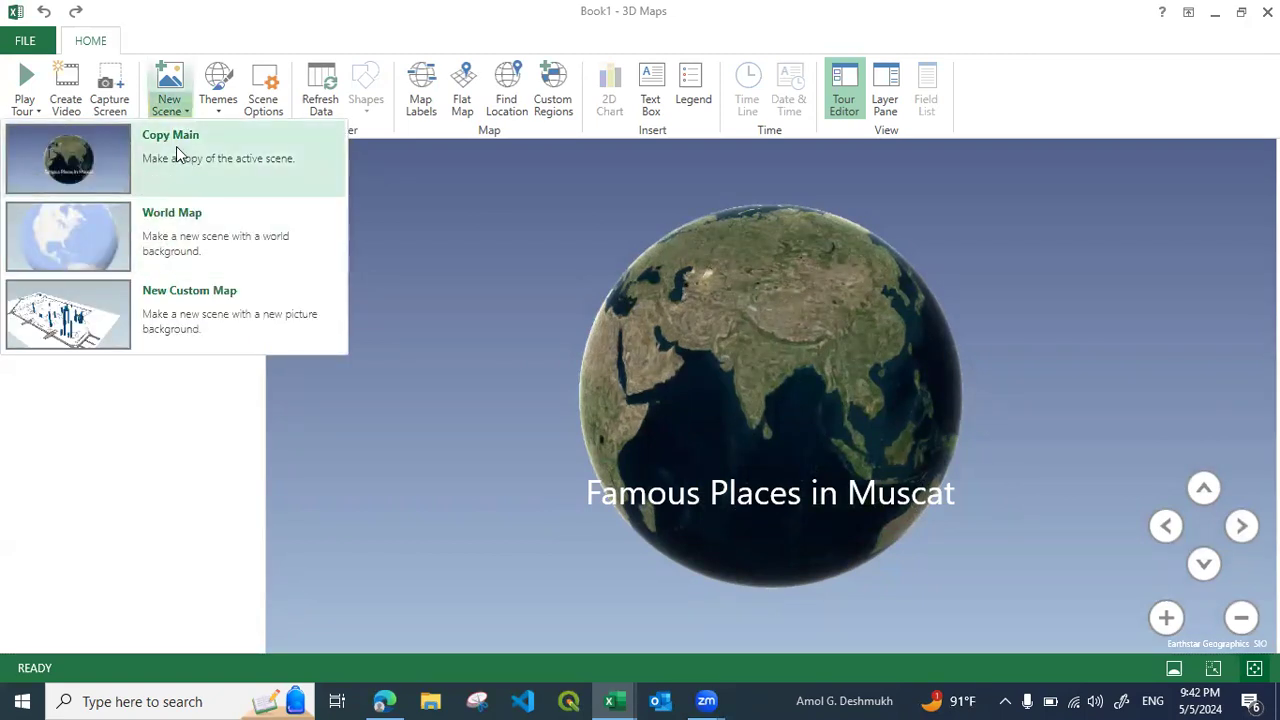
left_click(176, 146)
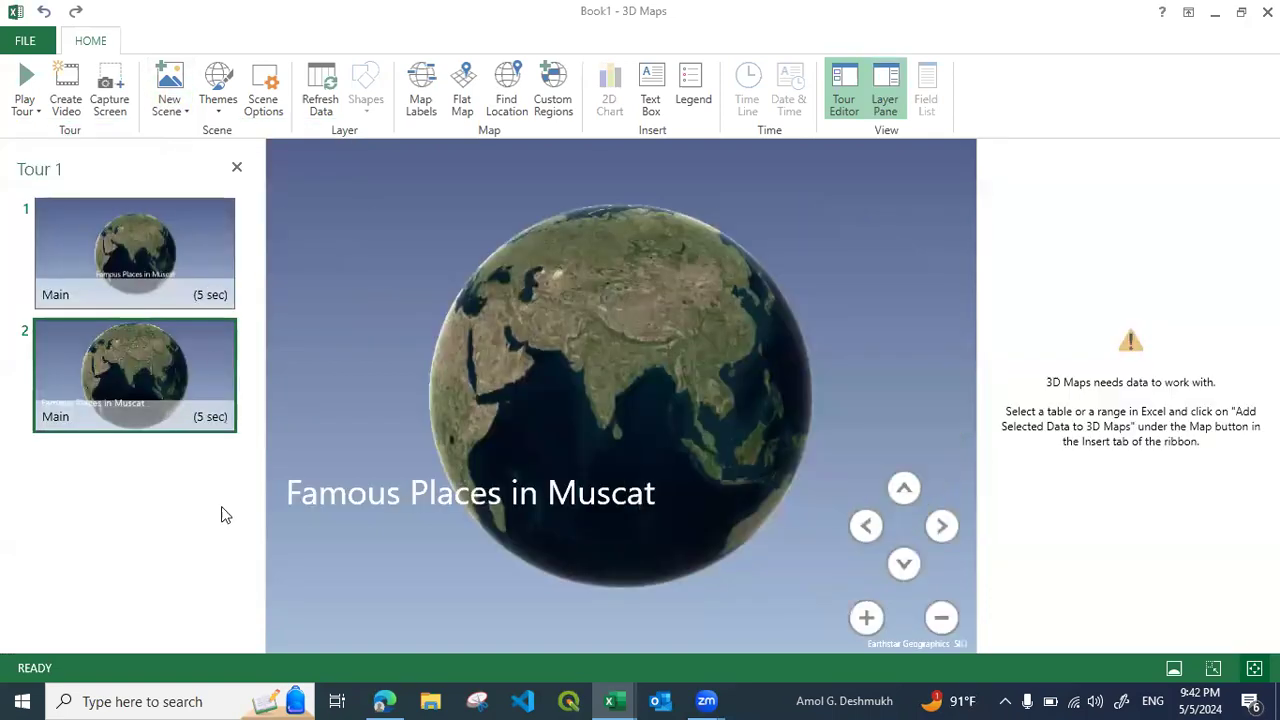
left_click(263, 104)
double_click(291, 252)
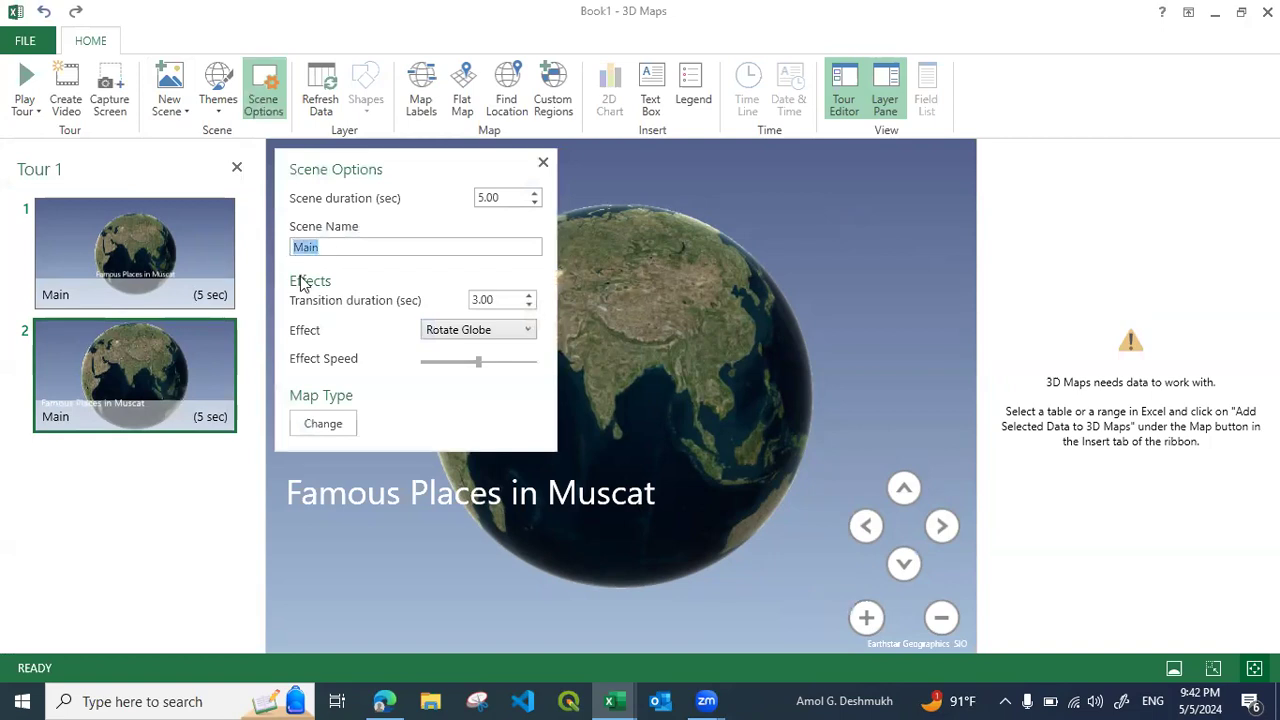
type("Royal Ope")
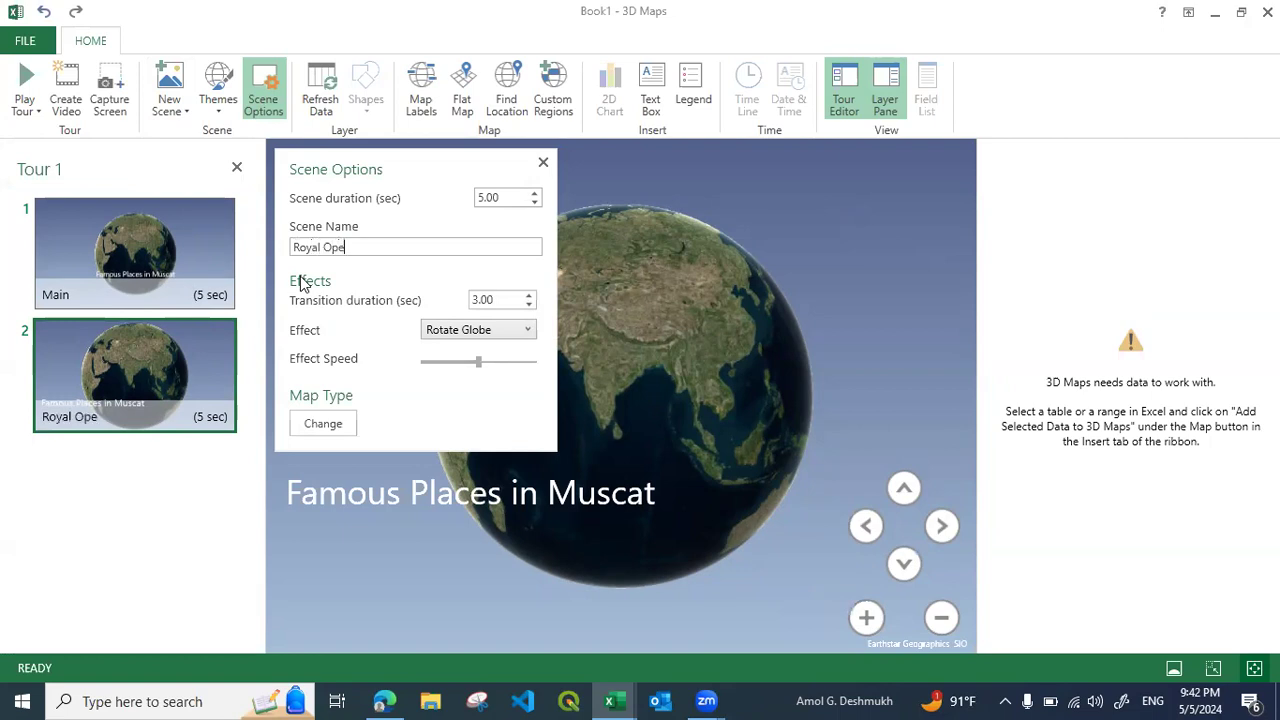
type("ra House")
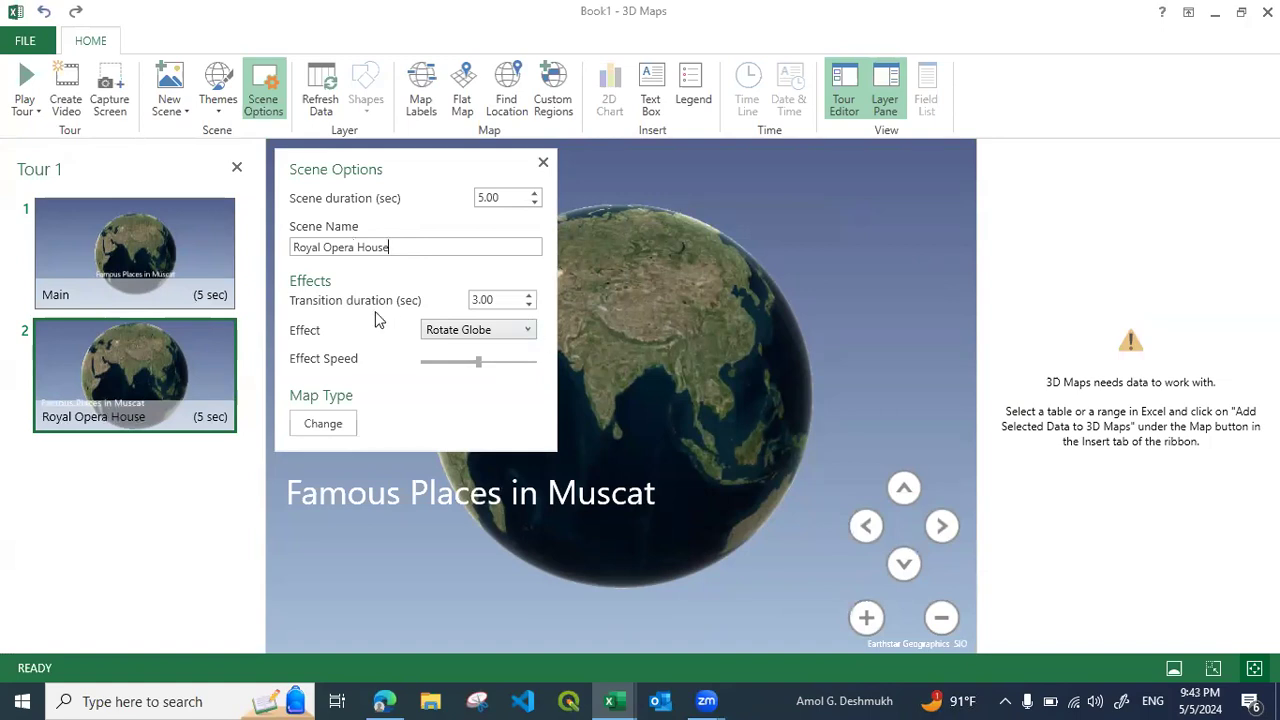
Change the Royal Opera House scene's effect to Fly Over and close the scene options
left_click(455, 331)
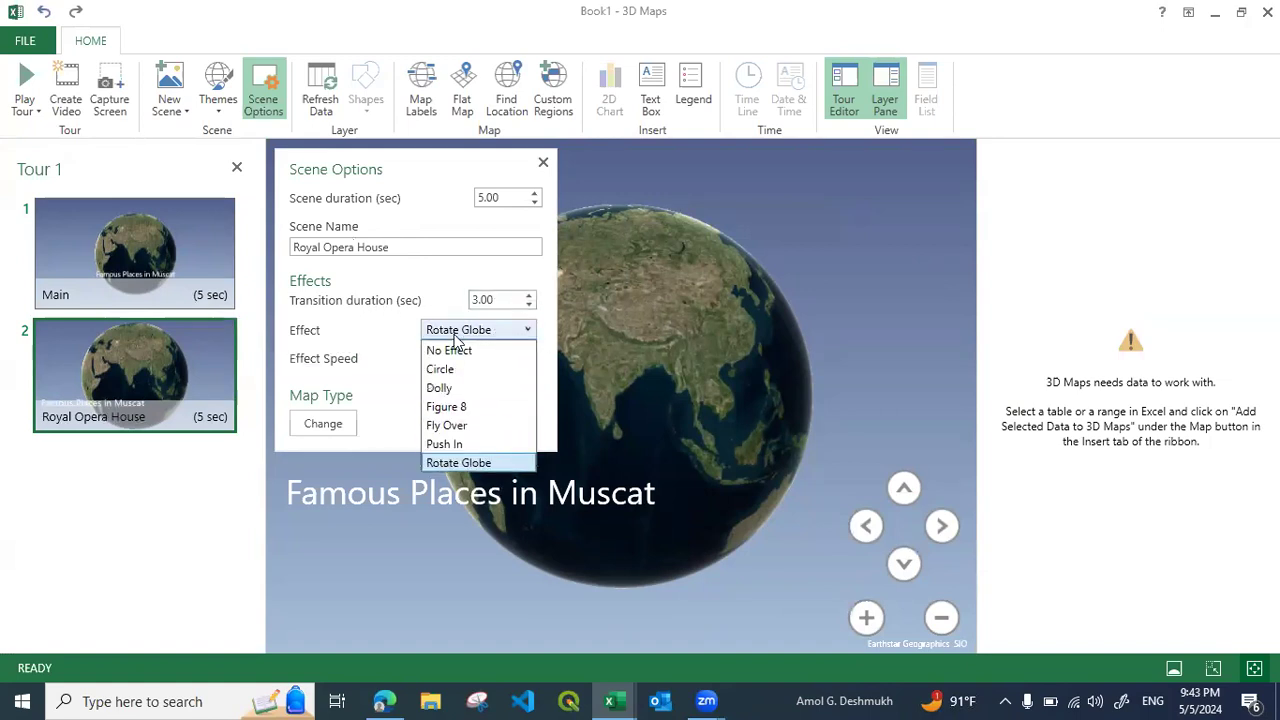
left_click(458, 427)
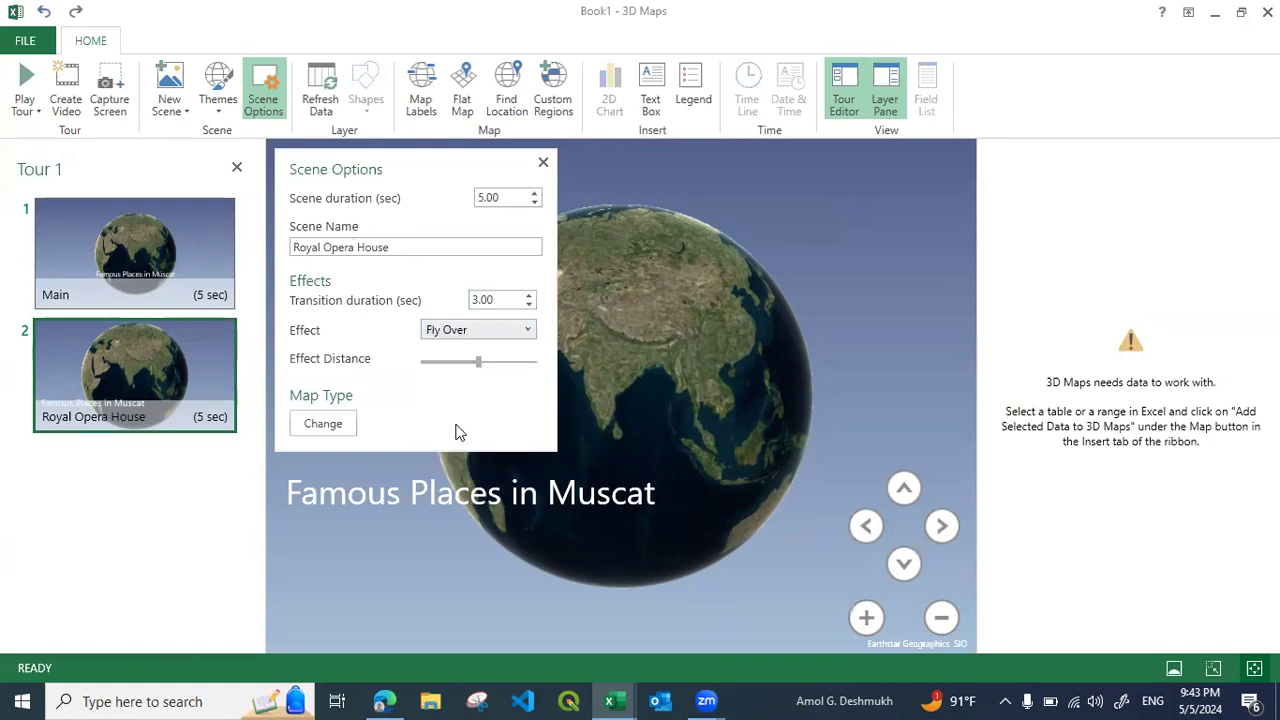
left_click(543, 162)
Find the location Royal Opera House Muscat for the second scene
left_click(506, 92)
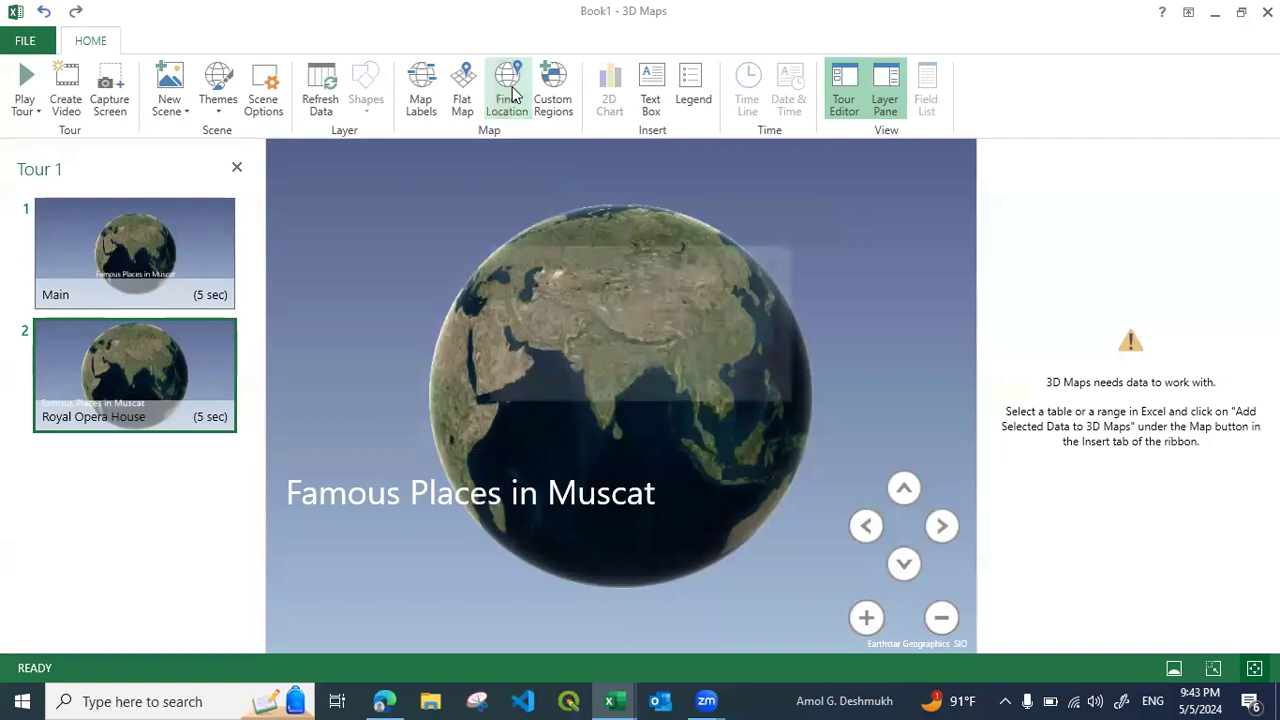
type("Royal Opera House Musc")
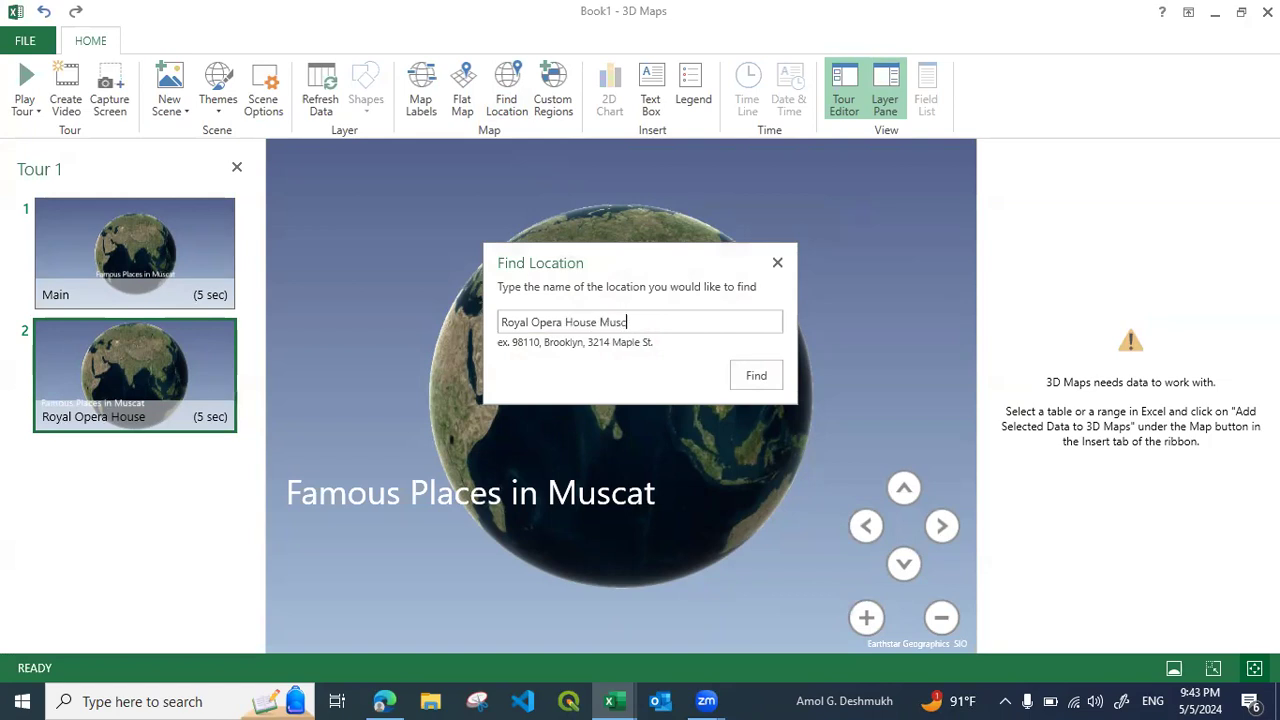
type("at")
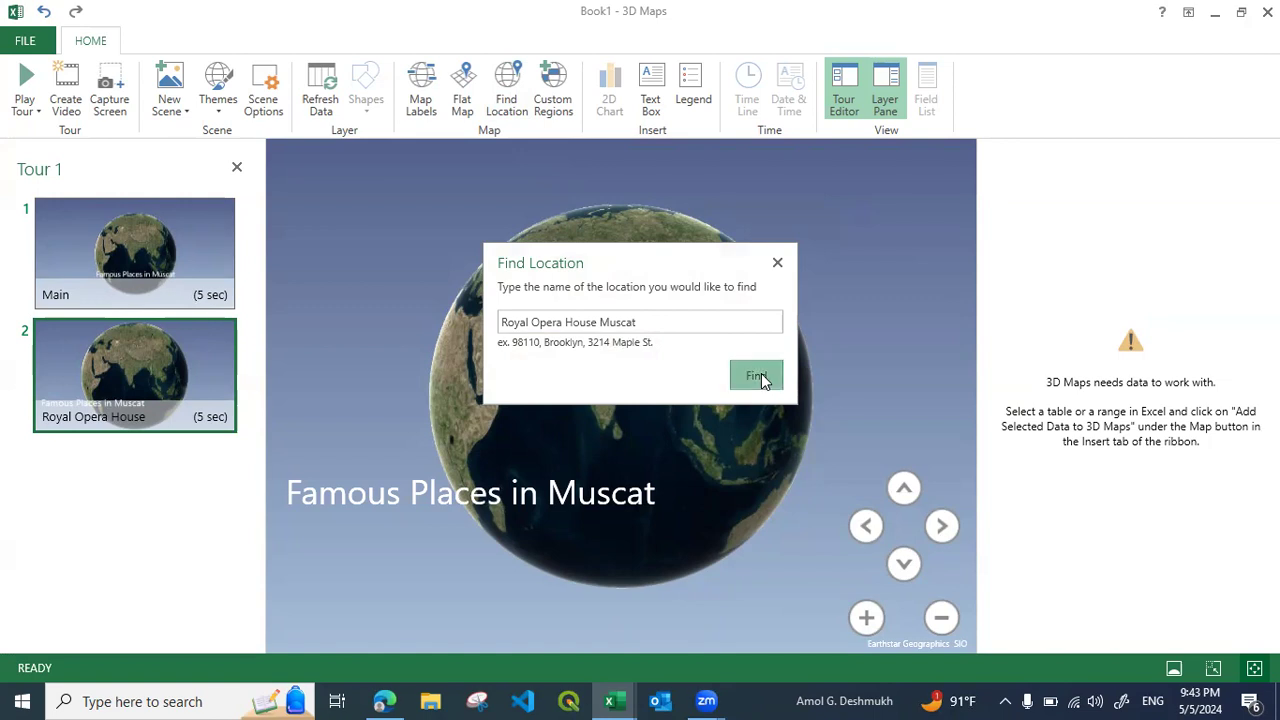
left_click(757, 376)
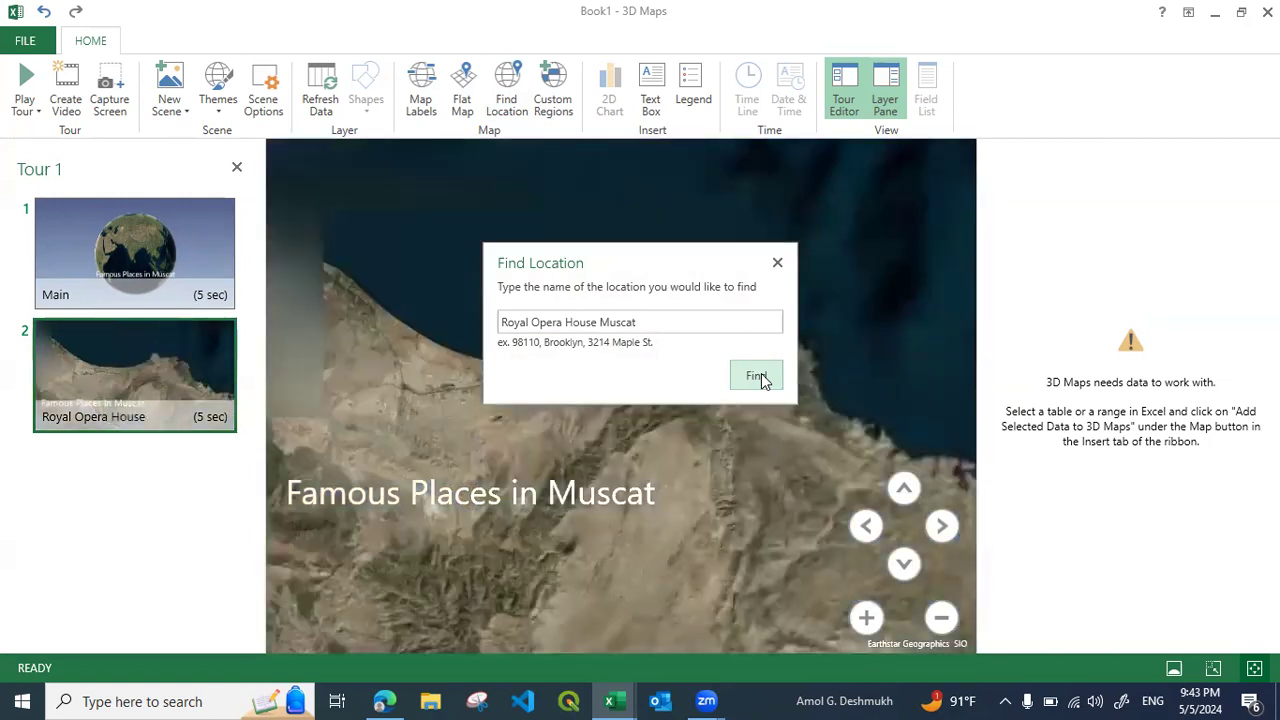
Frame the second scene's map closely on the Royal Opera House complex between the highways and hide the layer pane
left_click(778, 263)
scroll(700, 355, "up", 5)
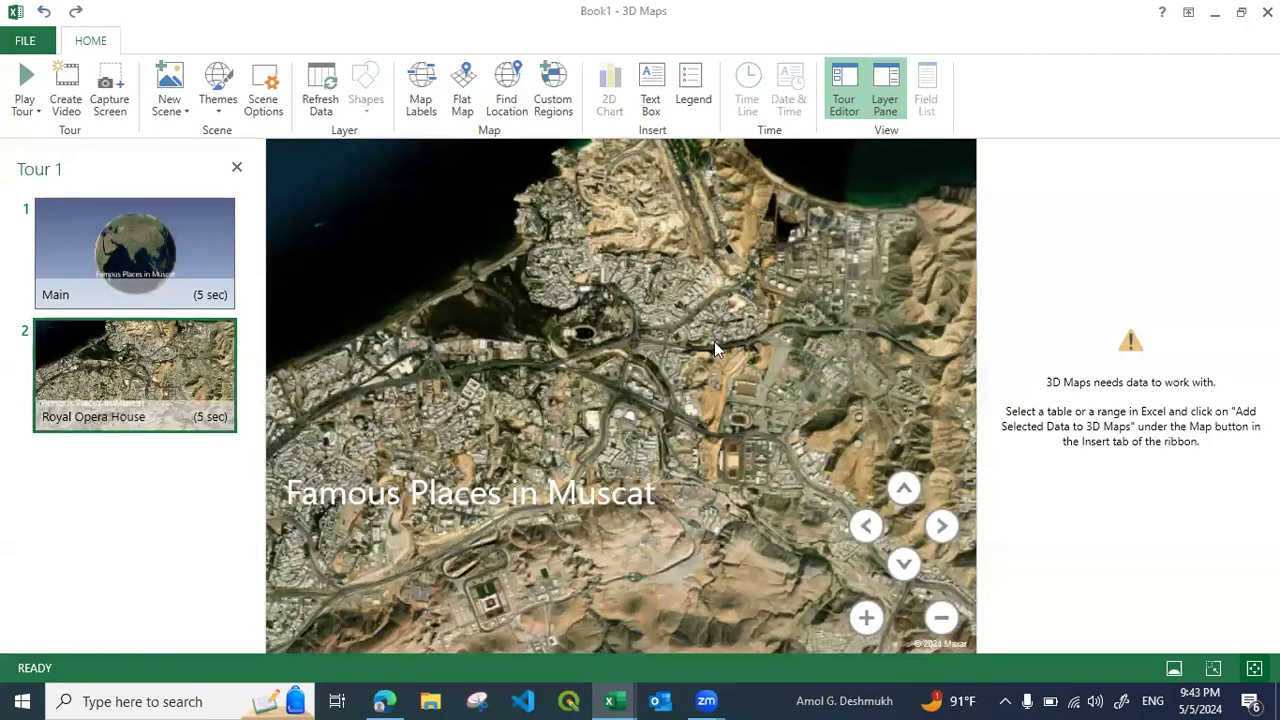
left_click_drag(714, 341, 830, 279)
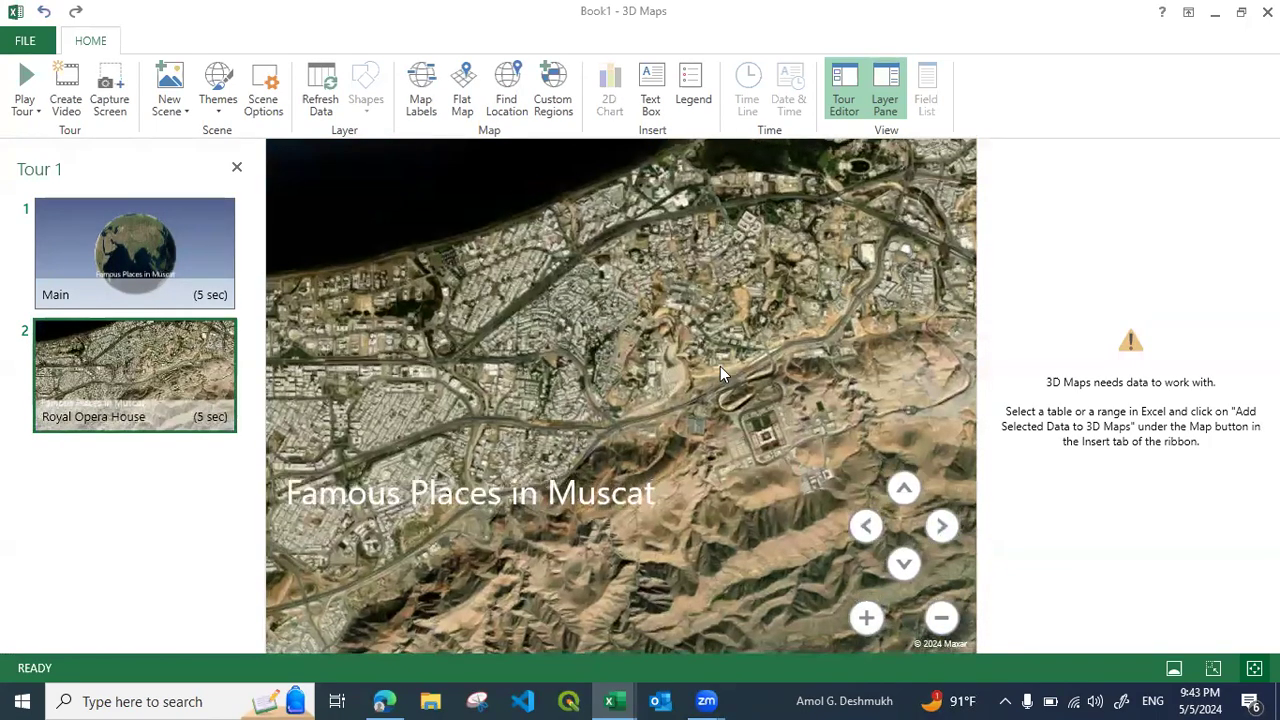
left_click_drag(577, 410, 804, 279)
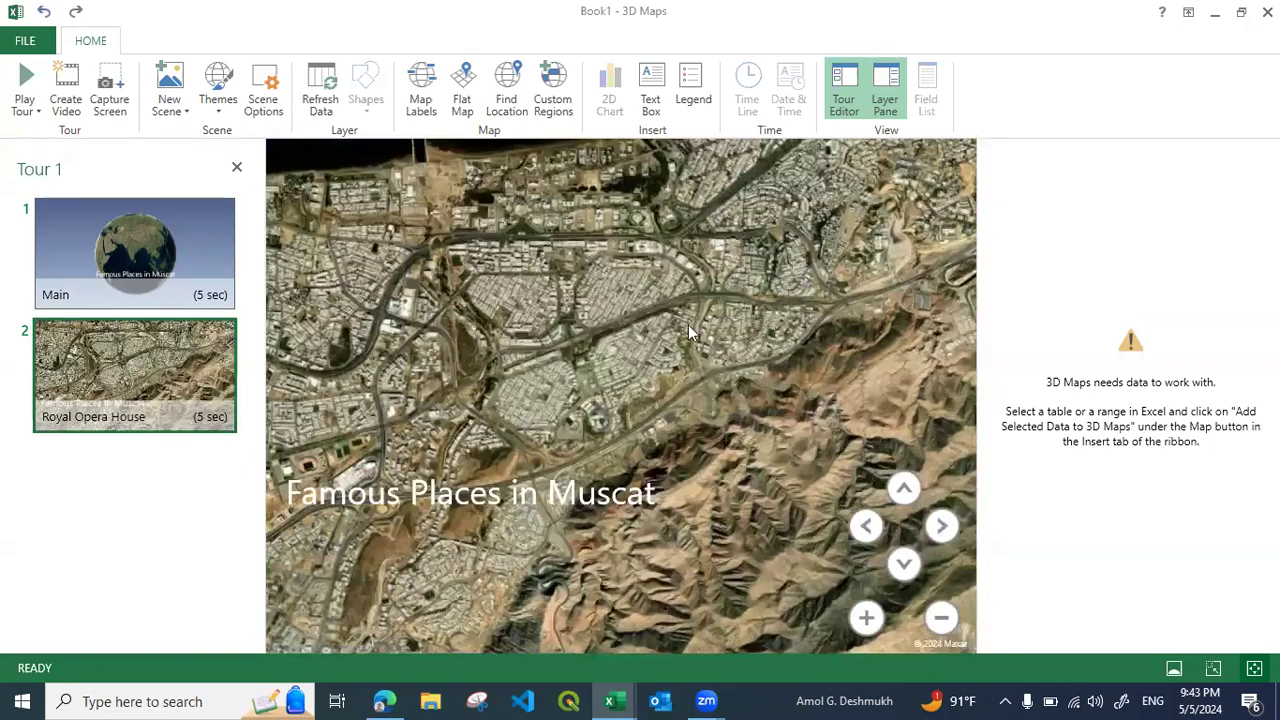
scroll(772, 358, "up", 5)
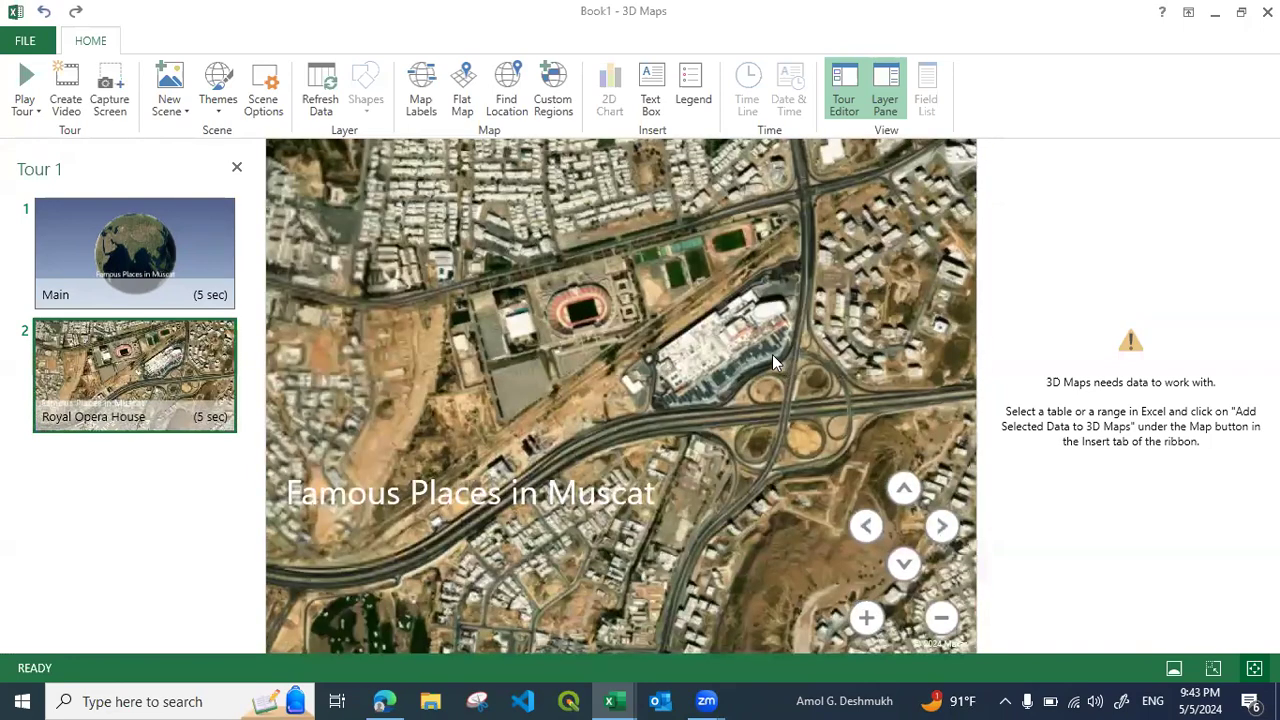
scroll(772, 356, "up", 2)
scroll(772, 354, "down", 5)
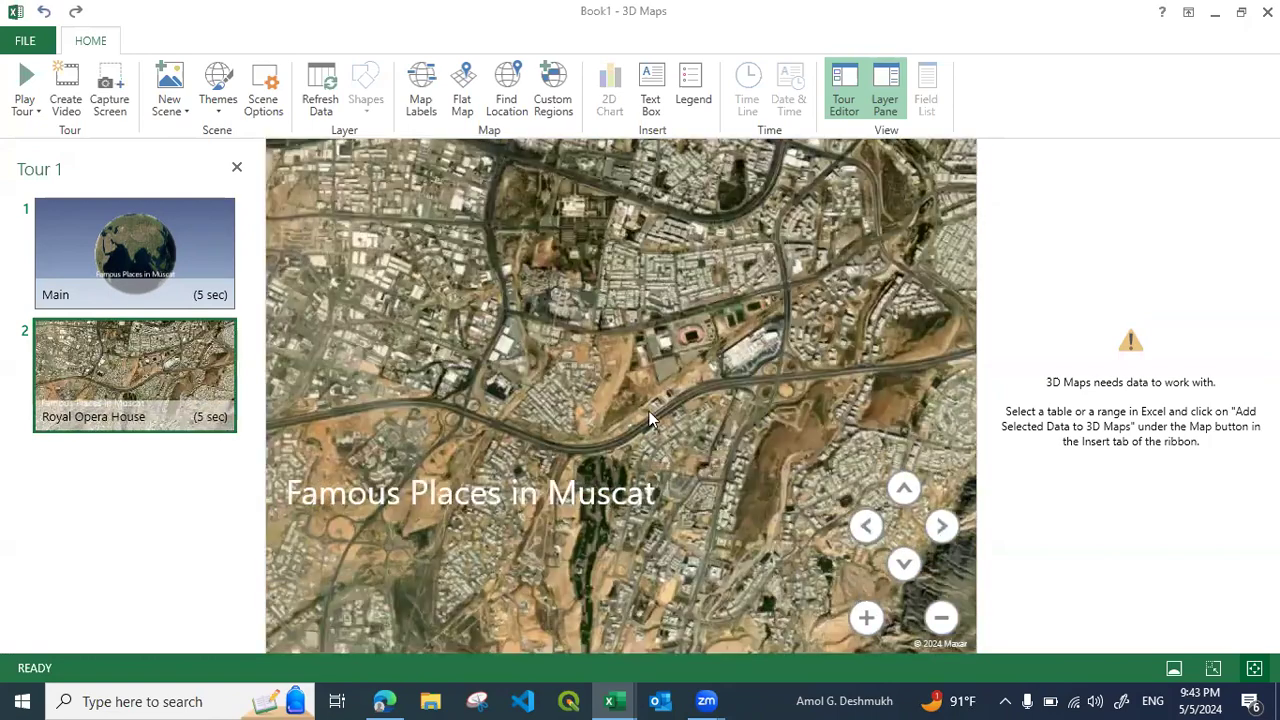
left_click_drag(443, 412, 379, 563)
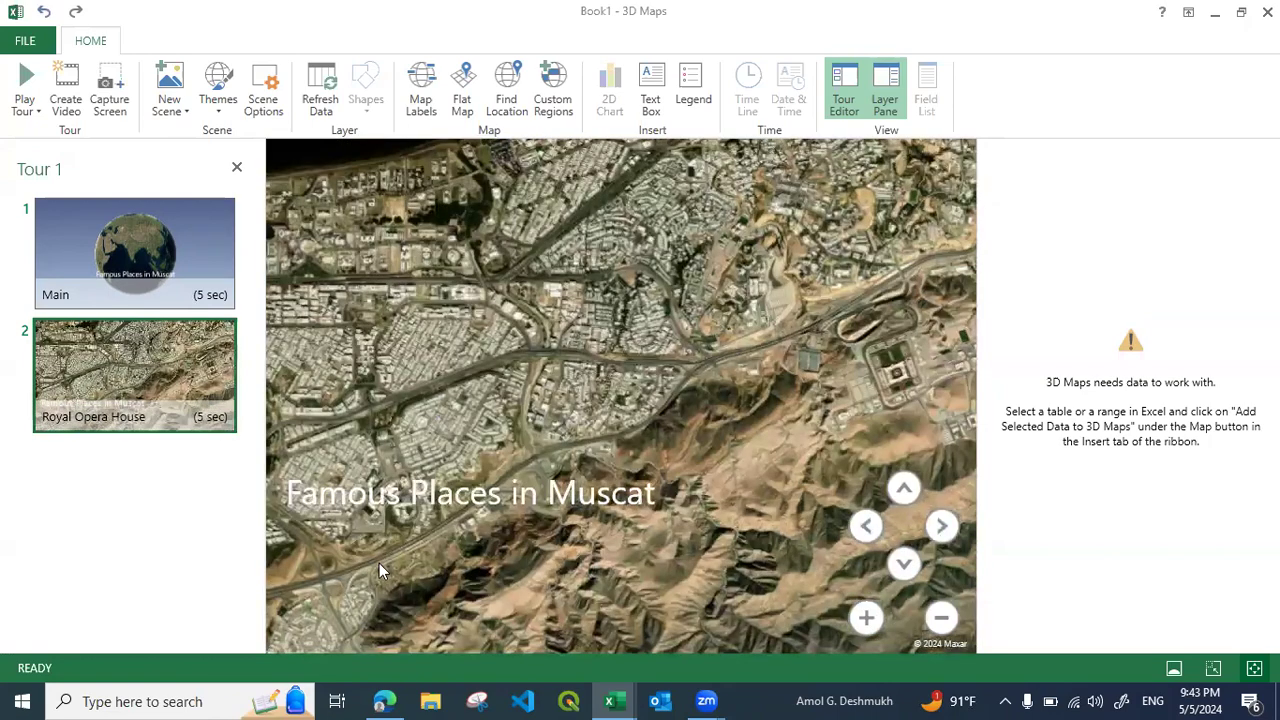
scroll(594, 337, "up", 4)
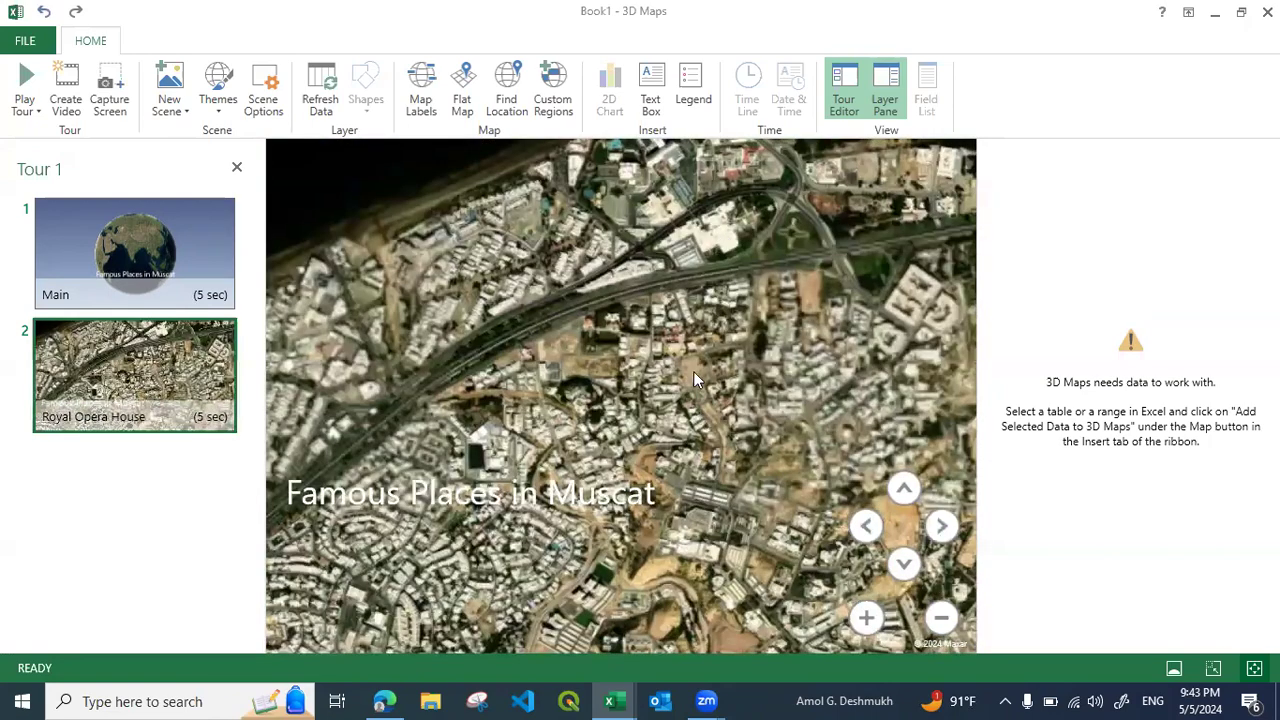
left_click_drag(693, 371, 693, 405)
scroll(693, 405, "up", 2)
scroll(622, 330, "up", 3)
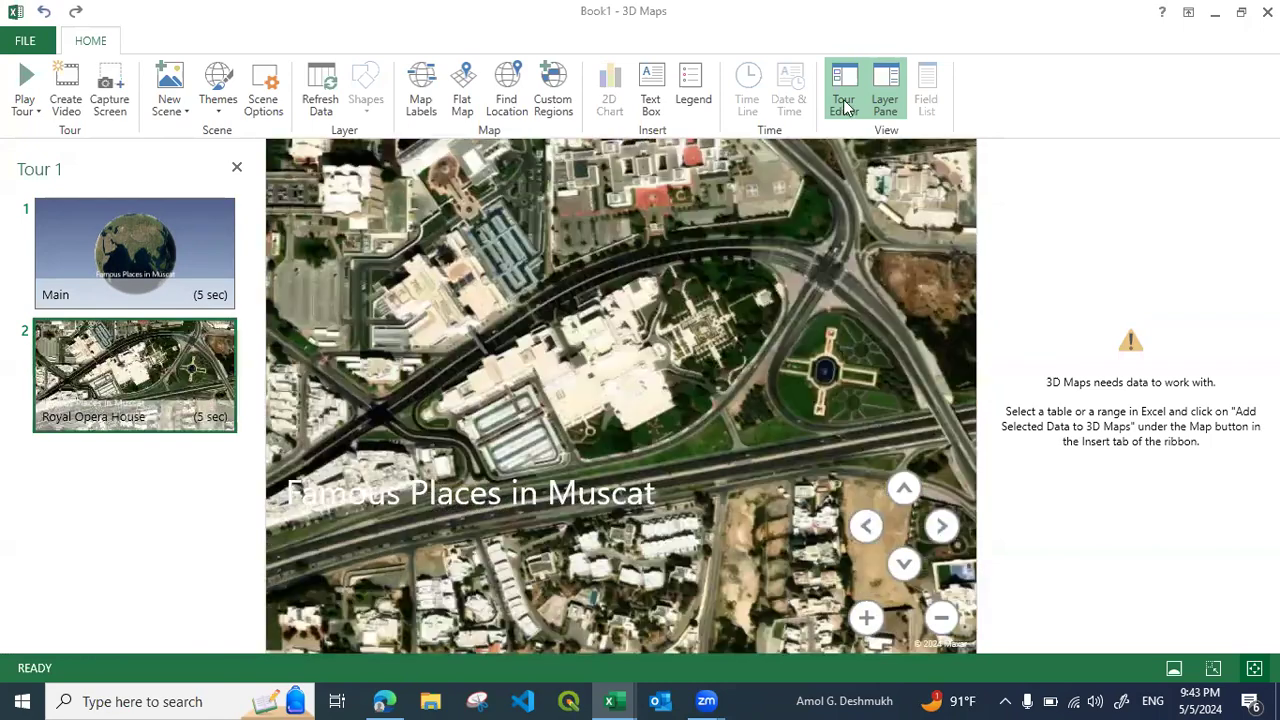
left_click(885, 90)
scroll(750, 381, "down", 2)
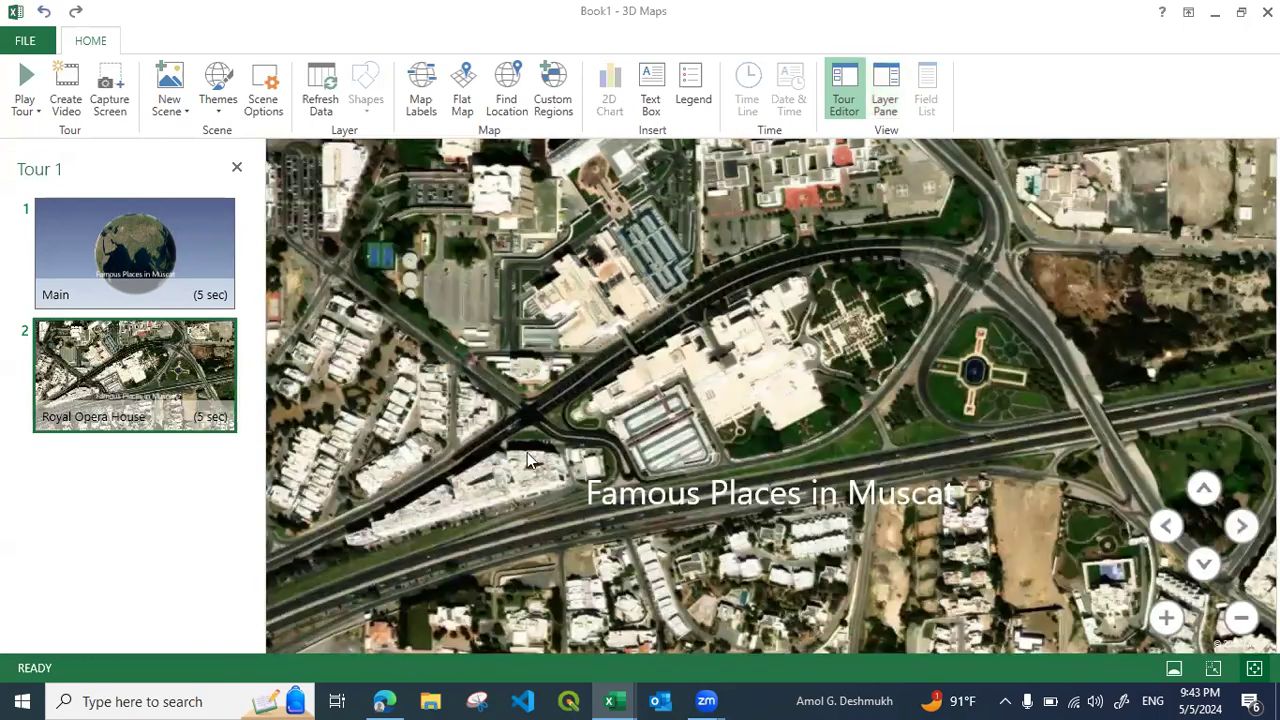
Change the title of the second scene's text box to Royal Opera House Muscat
left_click(708, 500)
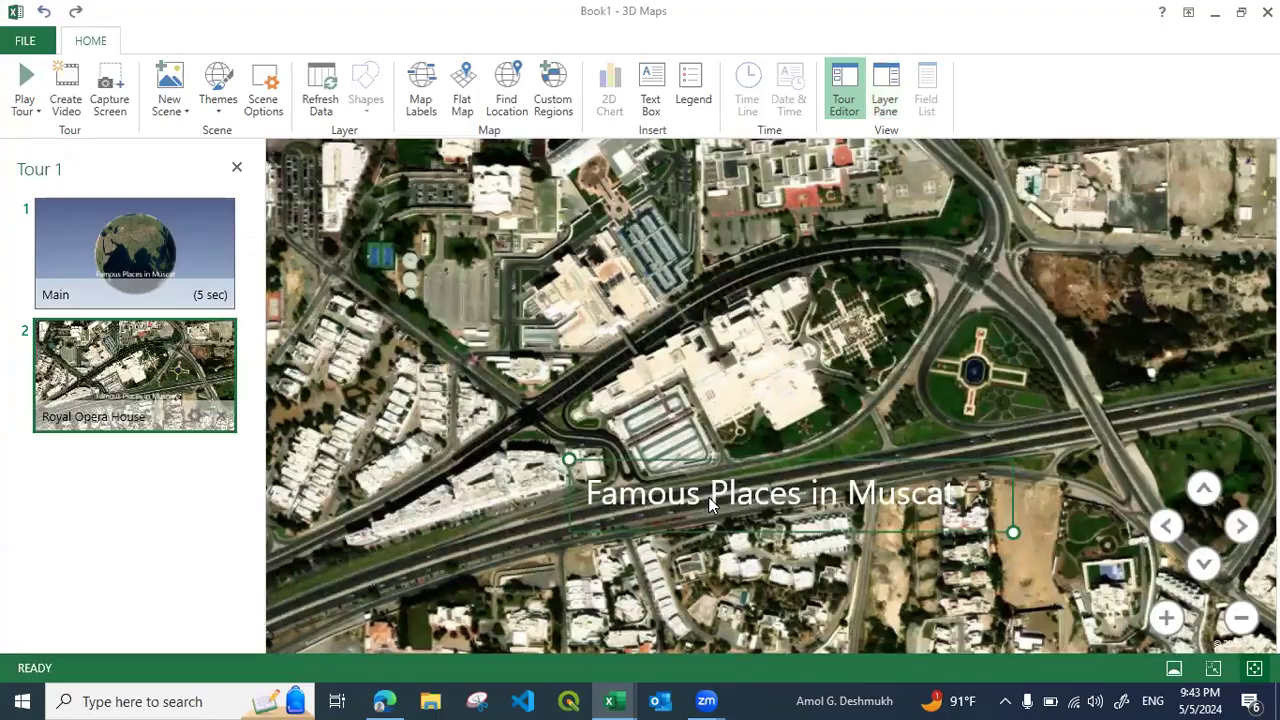
double_click(709, 505)
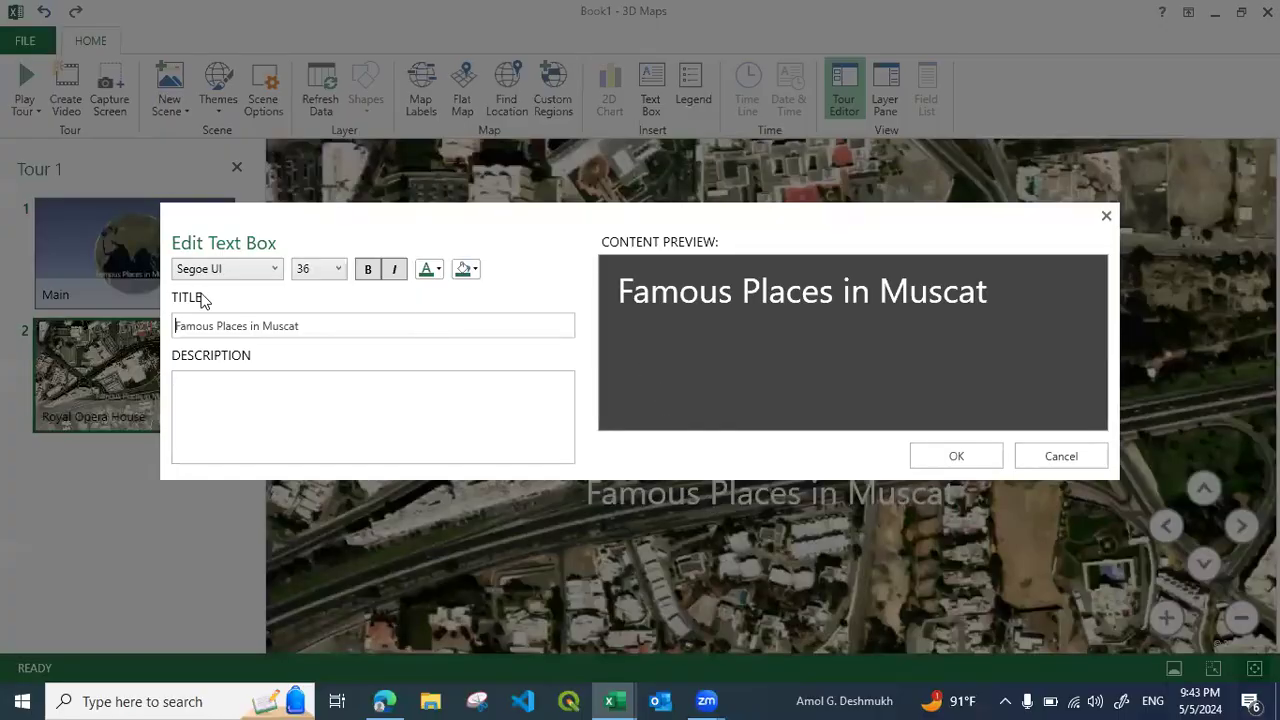
left_click_drag(306, 326, 145, 328)
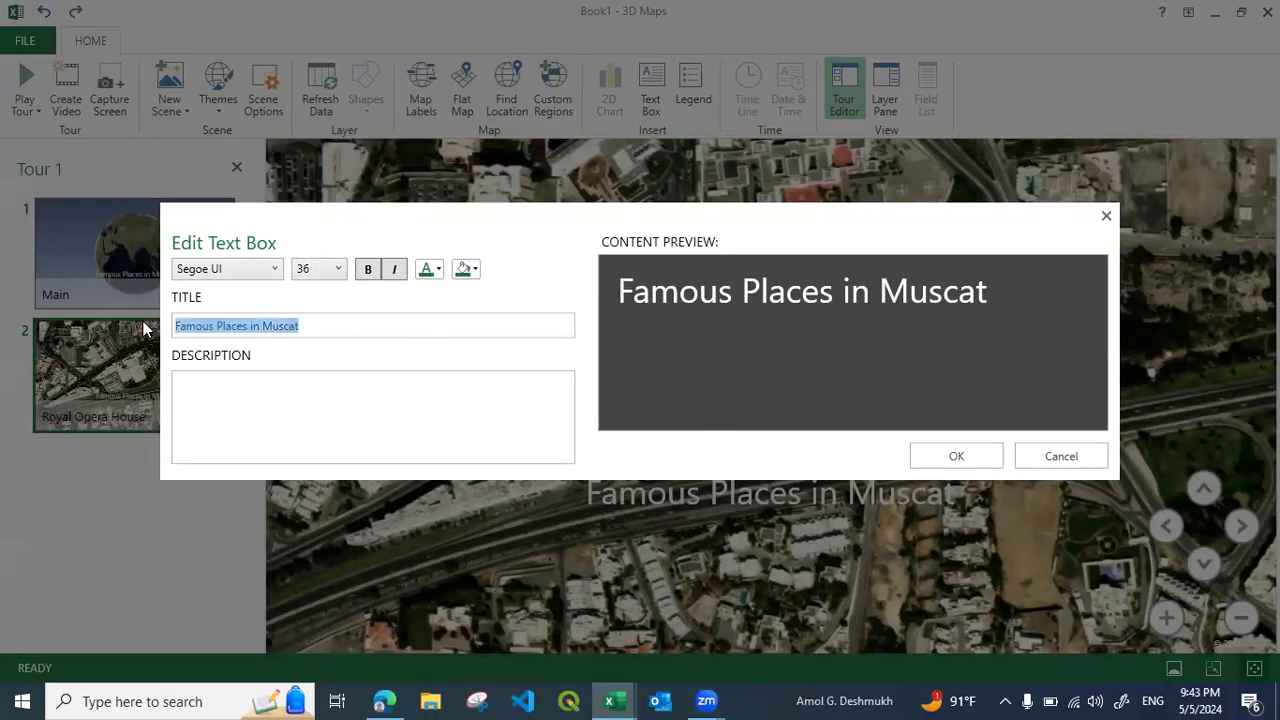
type("Royal")
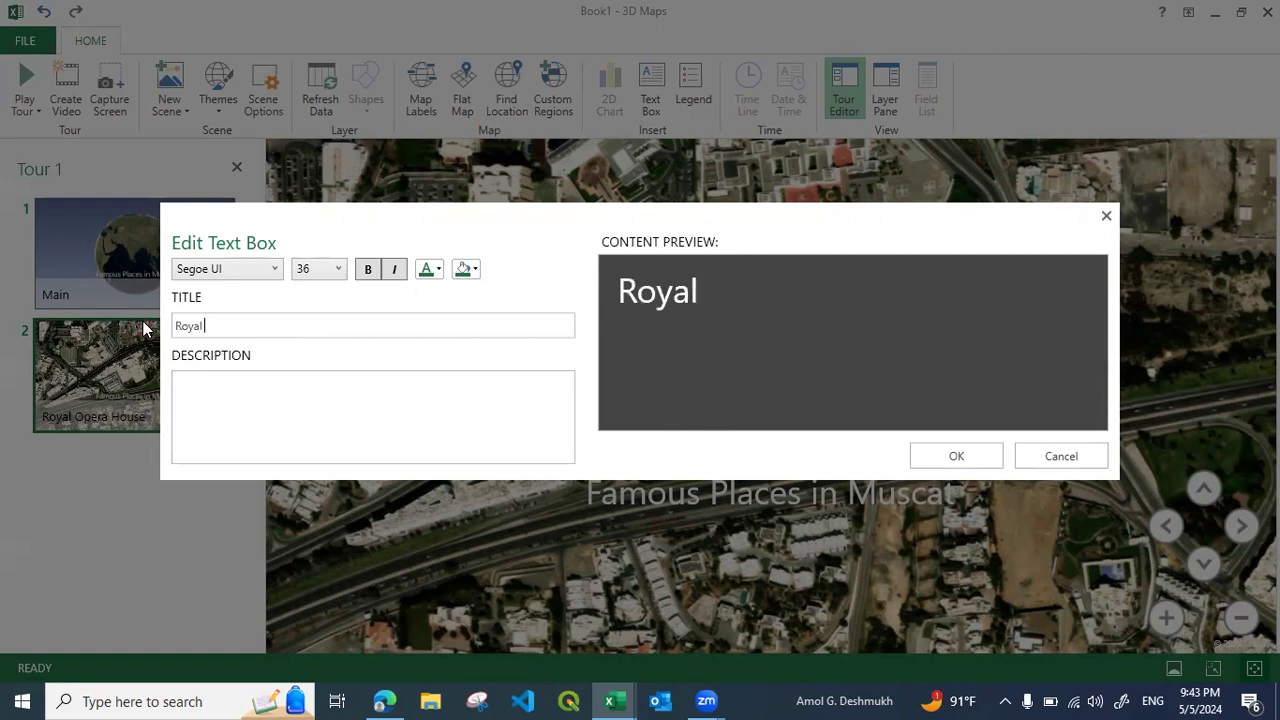
type(" Opera ")
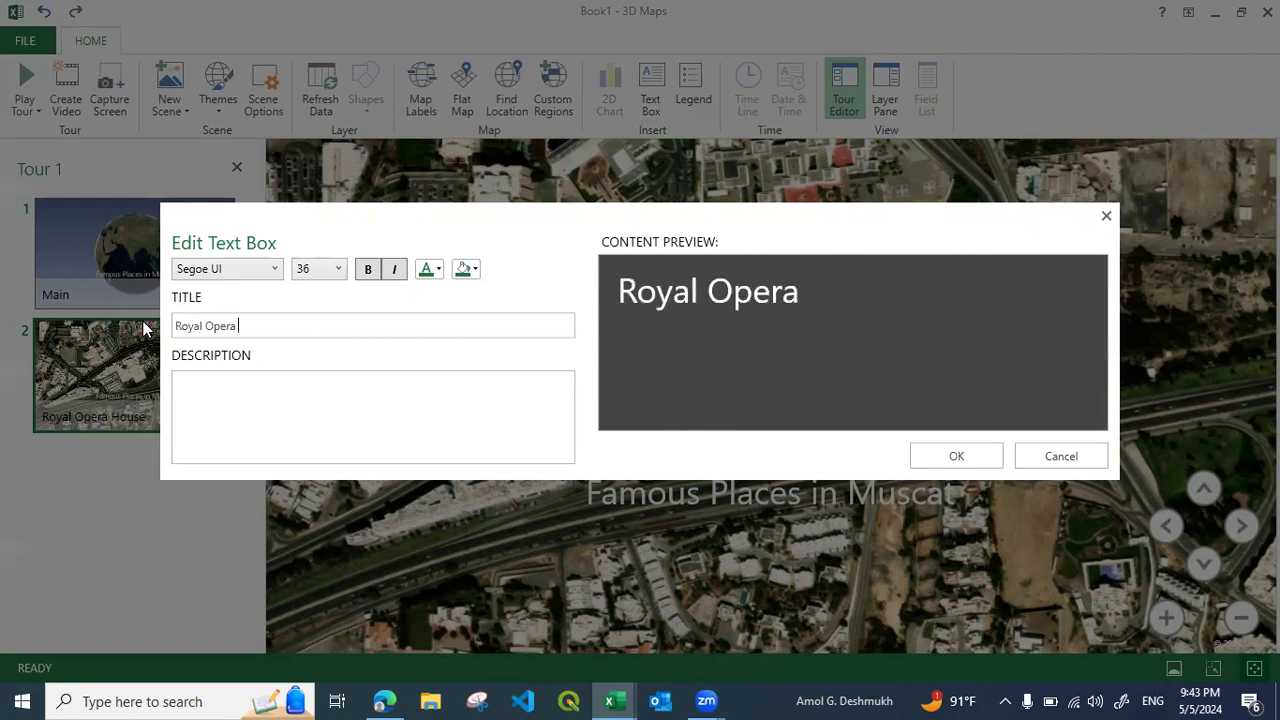
type("House Muscat")
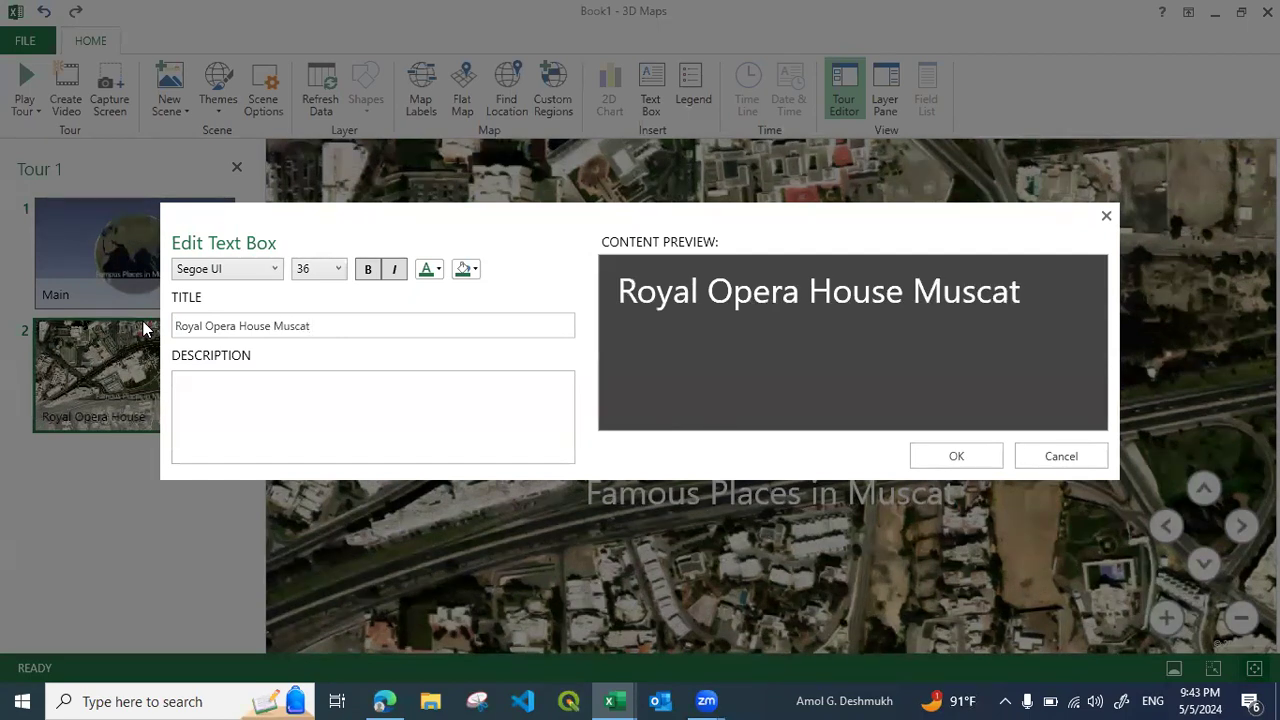
left_click(952, 462)
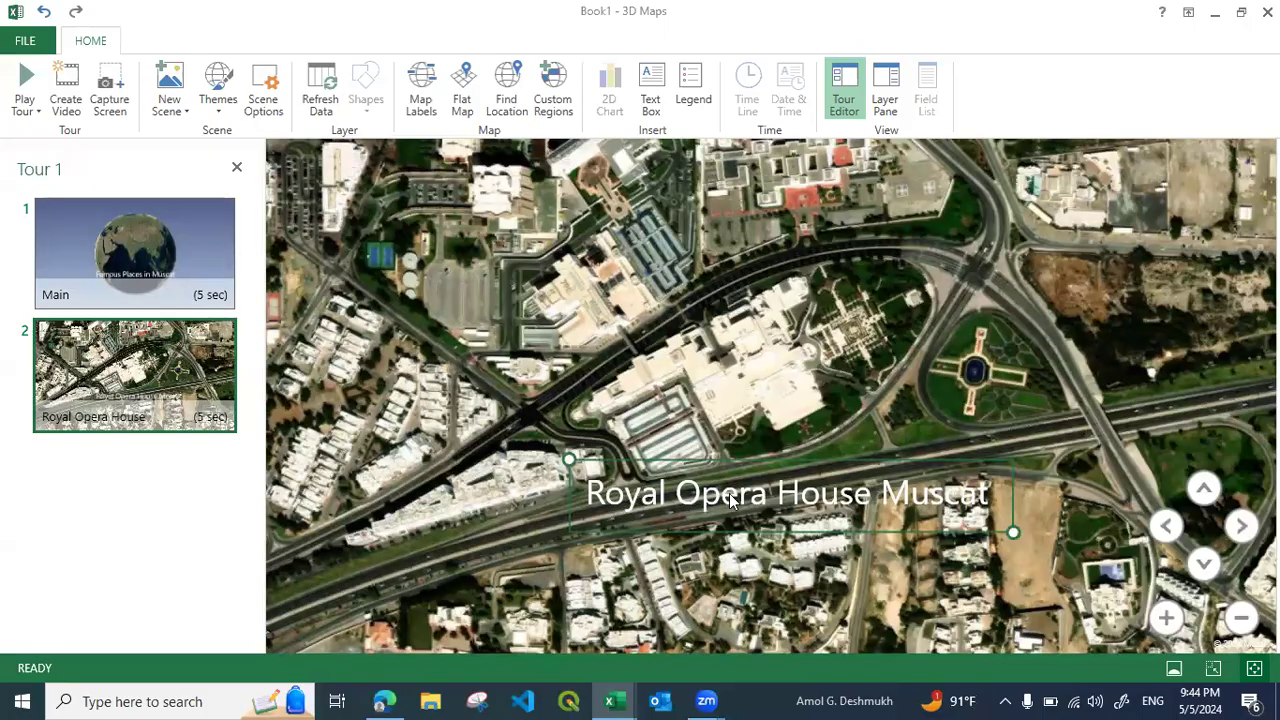
Give the Royal Opera House Muscat text box a light gold fill and blue text, and move it slightly lower on the map
double_click(730, 500)
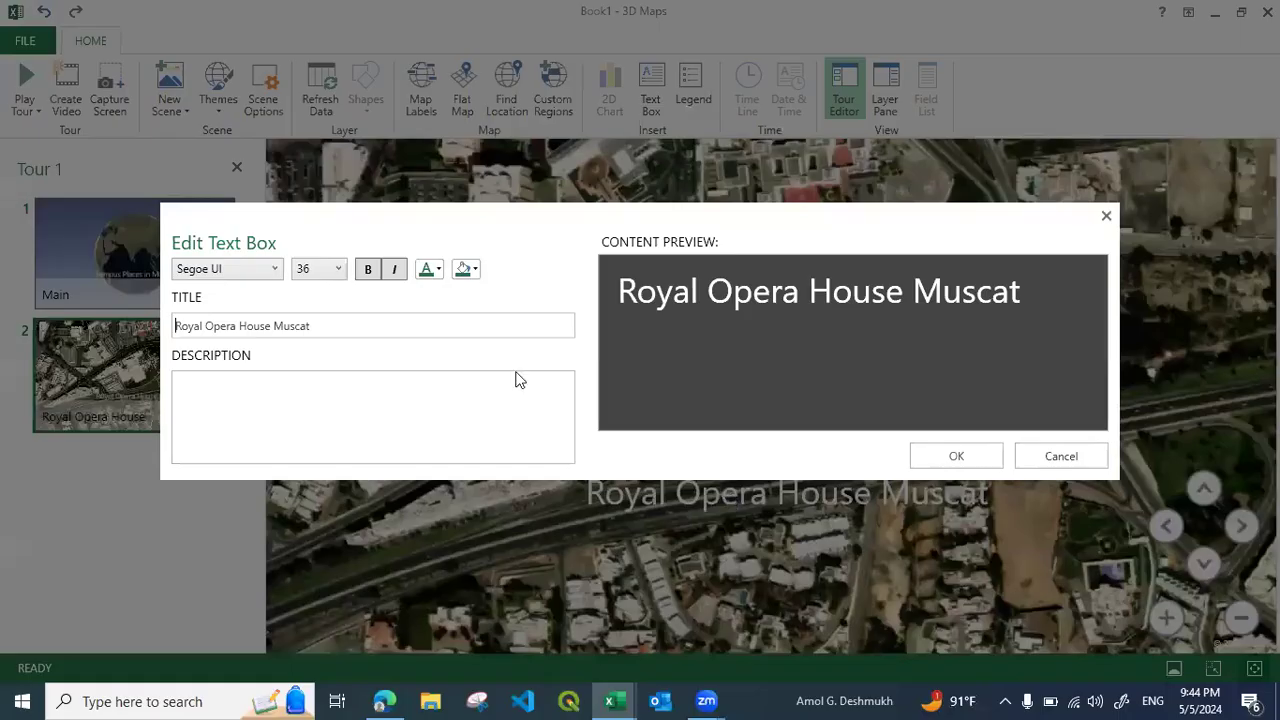
left_click(476, 270)
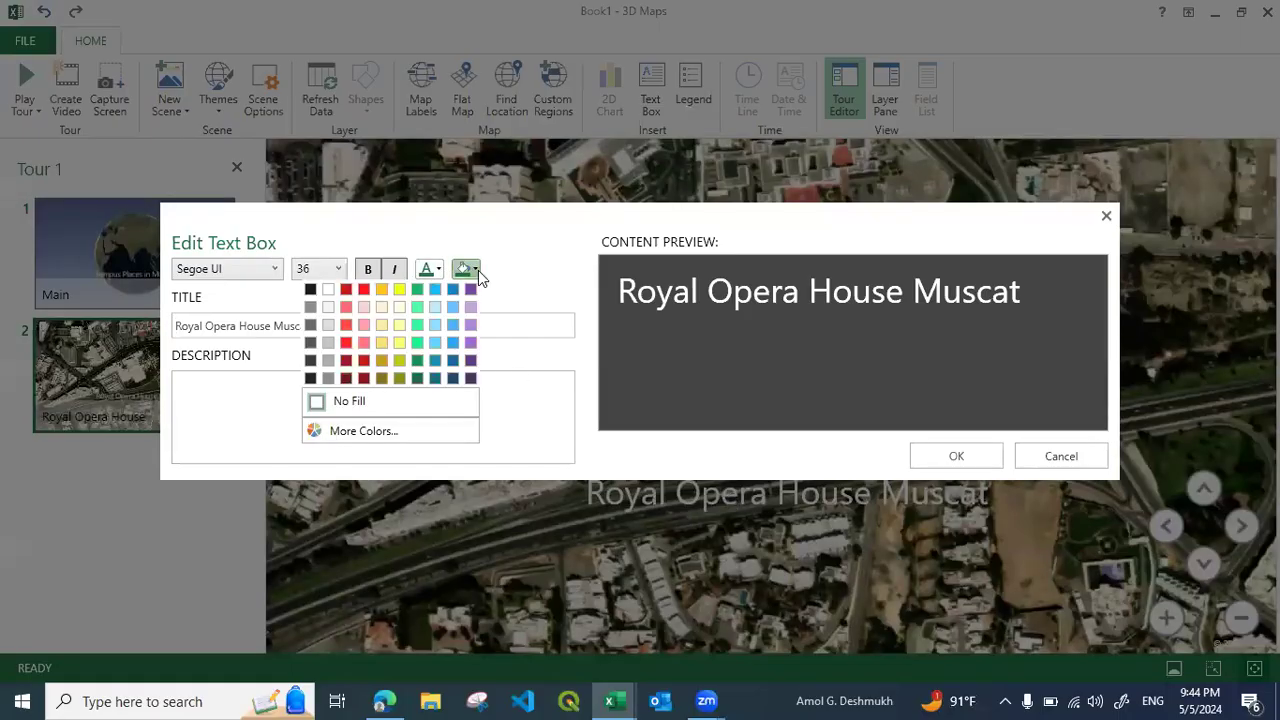
left_click(384, 306)
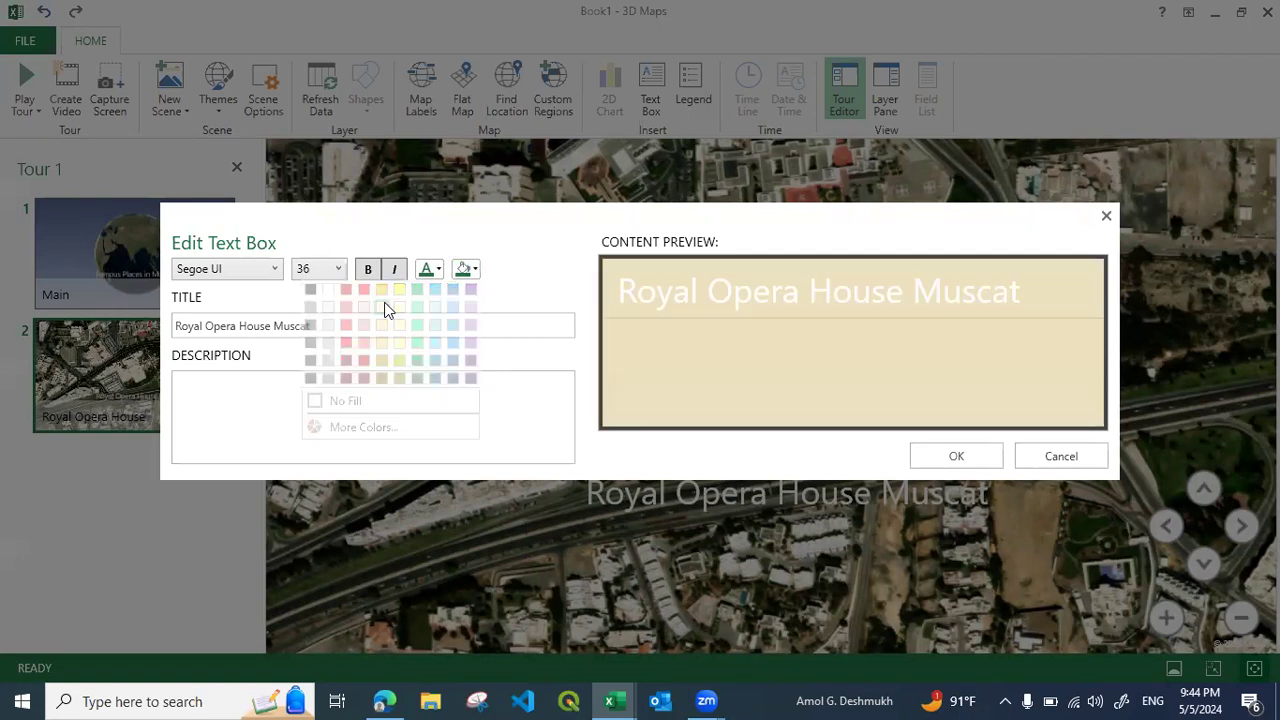
left_click(438, 270)
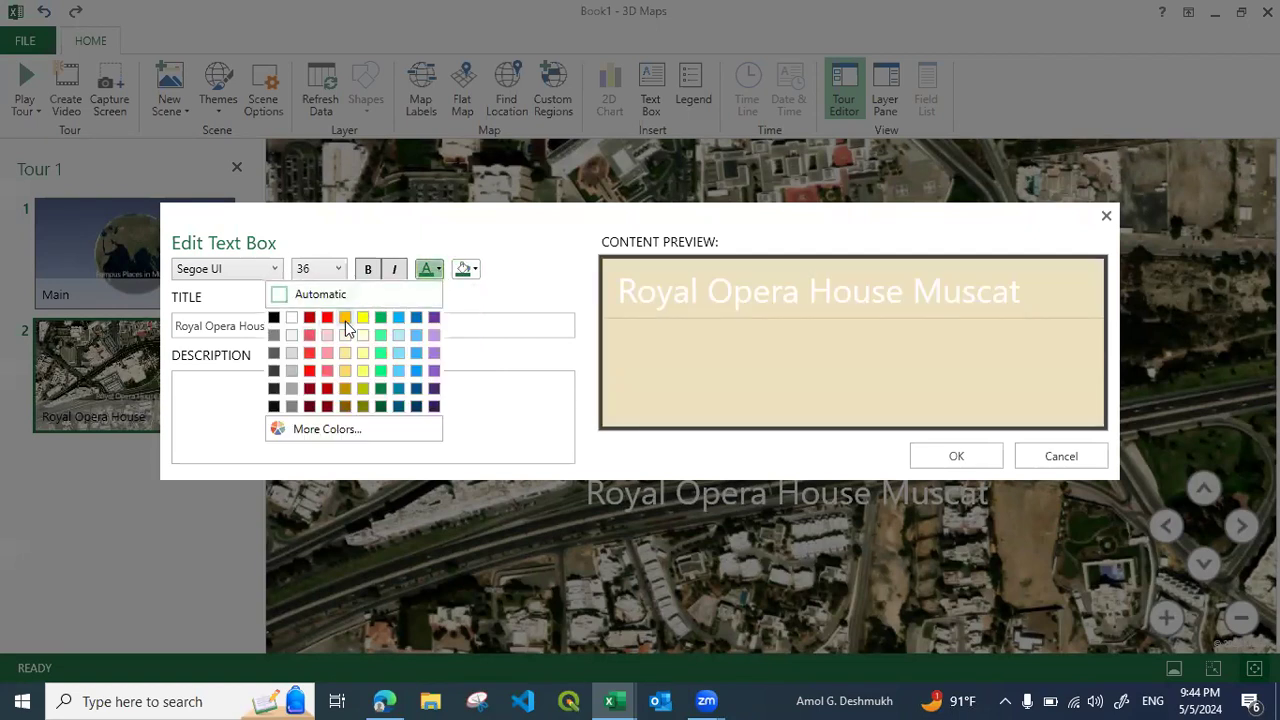
left_click(416, 318)
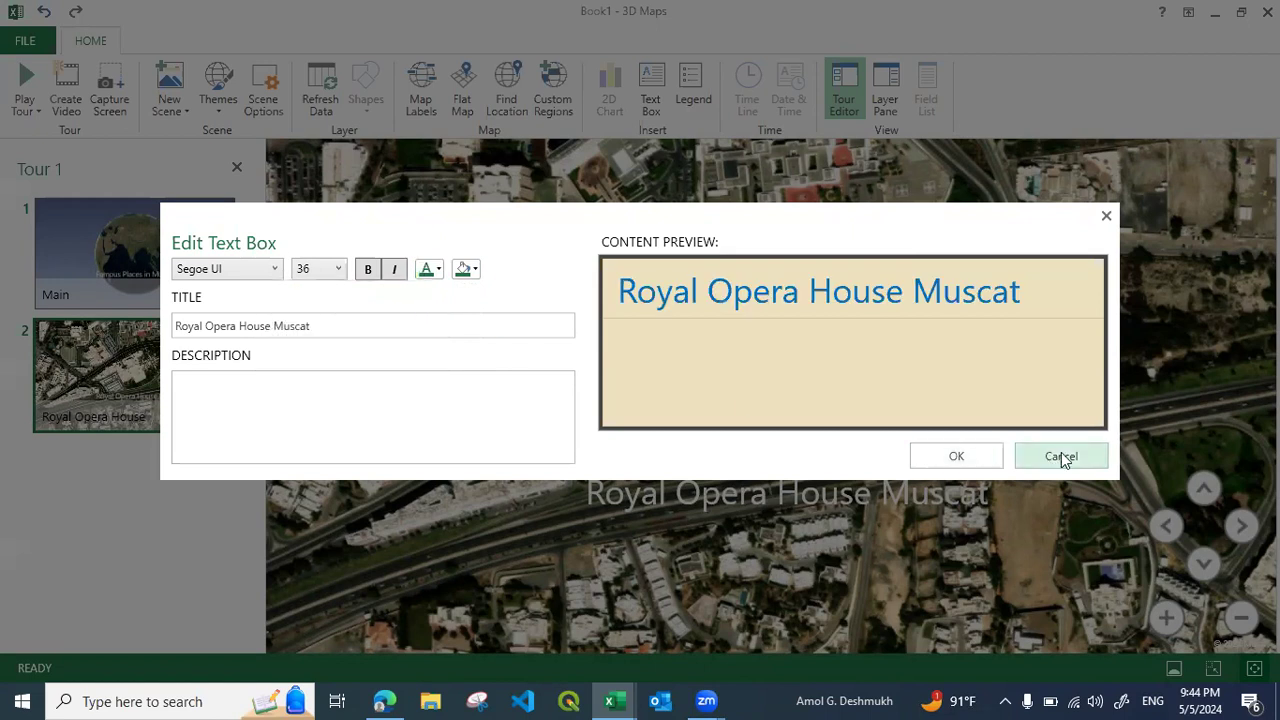
left_click(968, 457)
left_click_drag(757, 519, 718, 534)
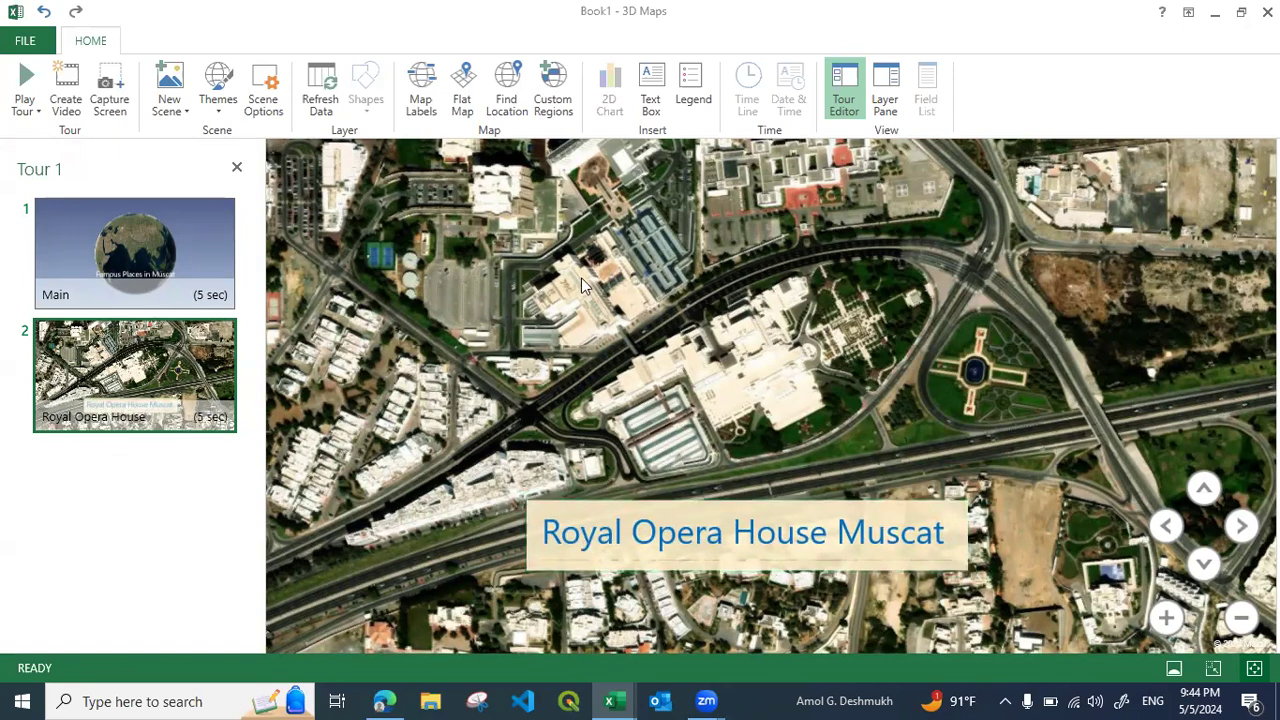
Play the tour to preview both scenes and return to the editor
left_click(24, 92)
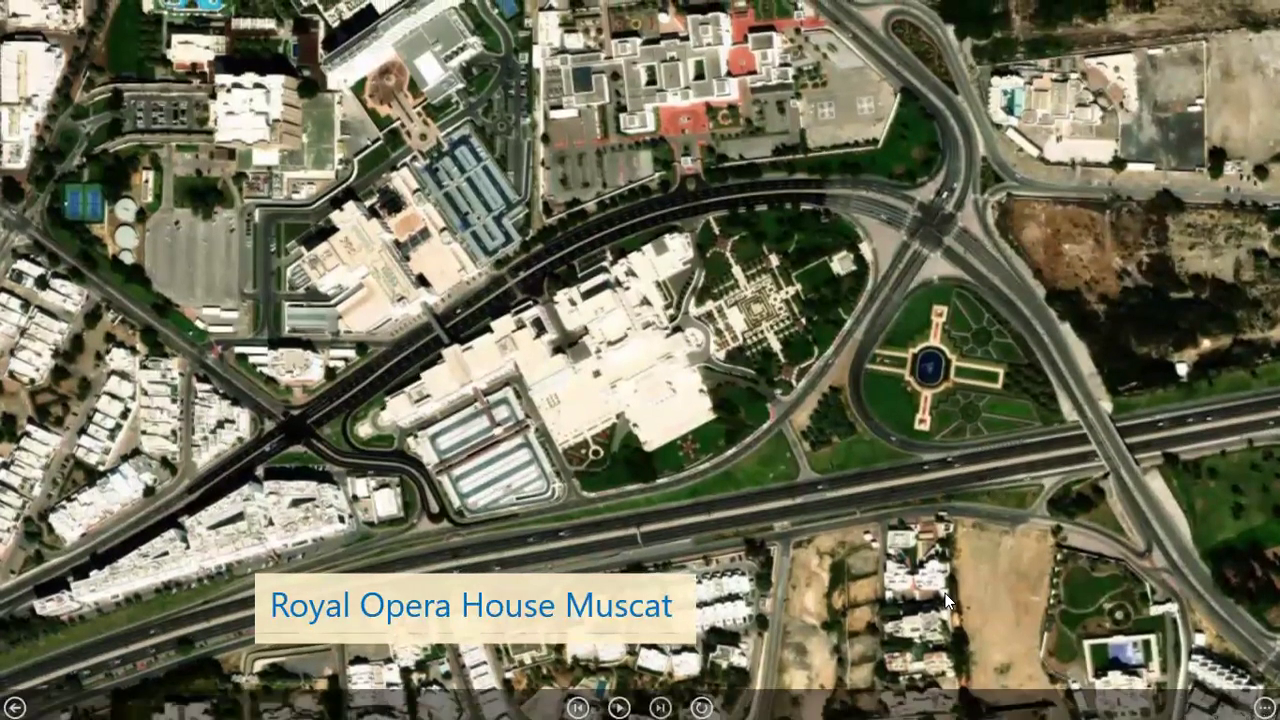
key("Escape")
Add a third scene to the tour as a copy of the Royal Opera House scene
left_click(155, 332)
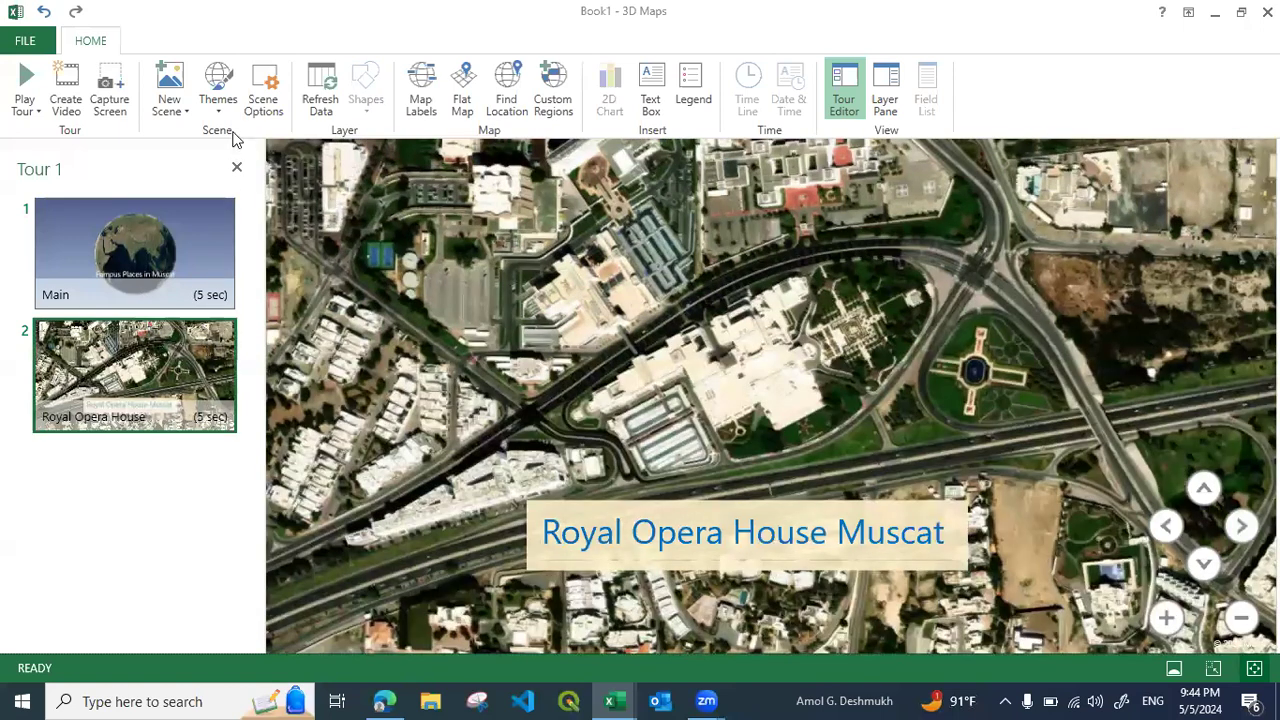
left_click(184, 111)
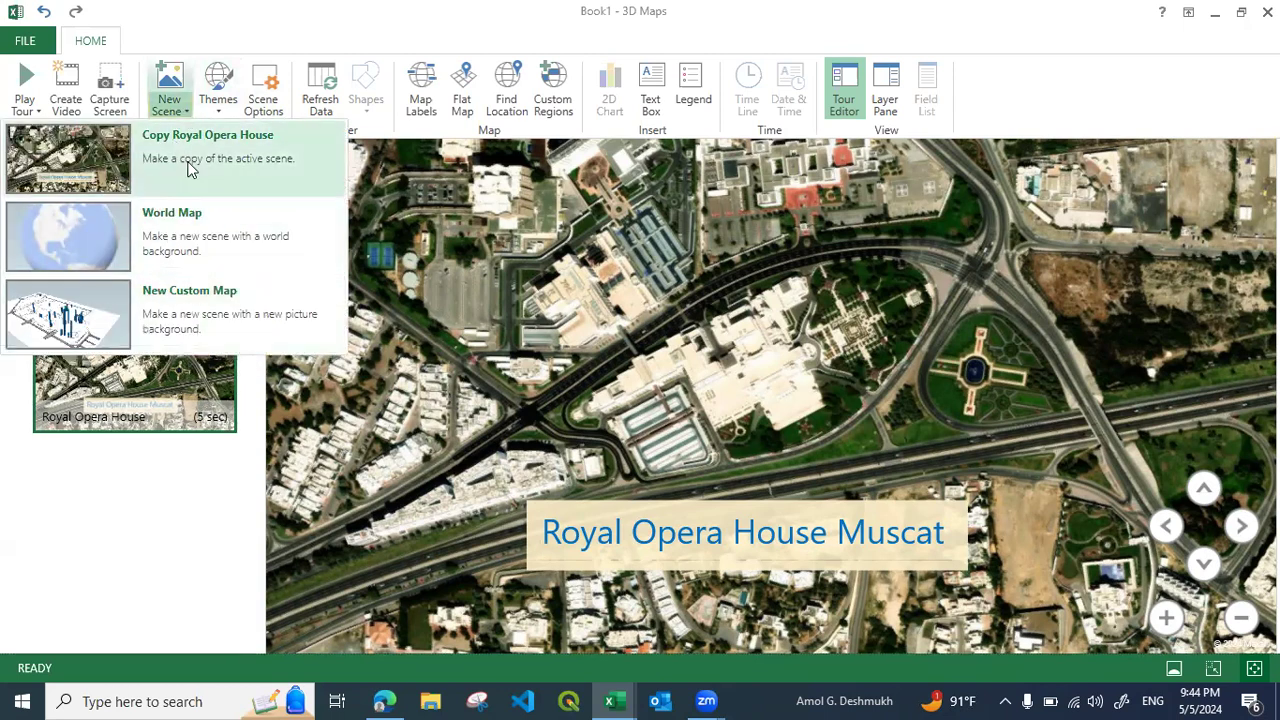
left_click(185, 150)
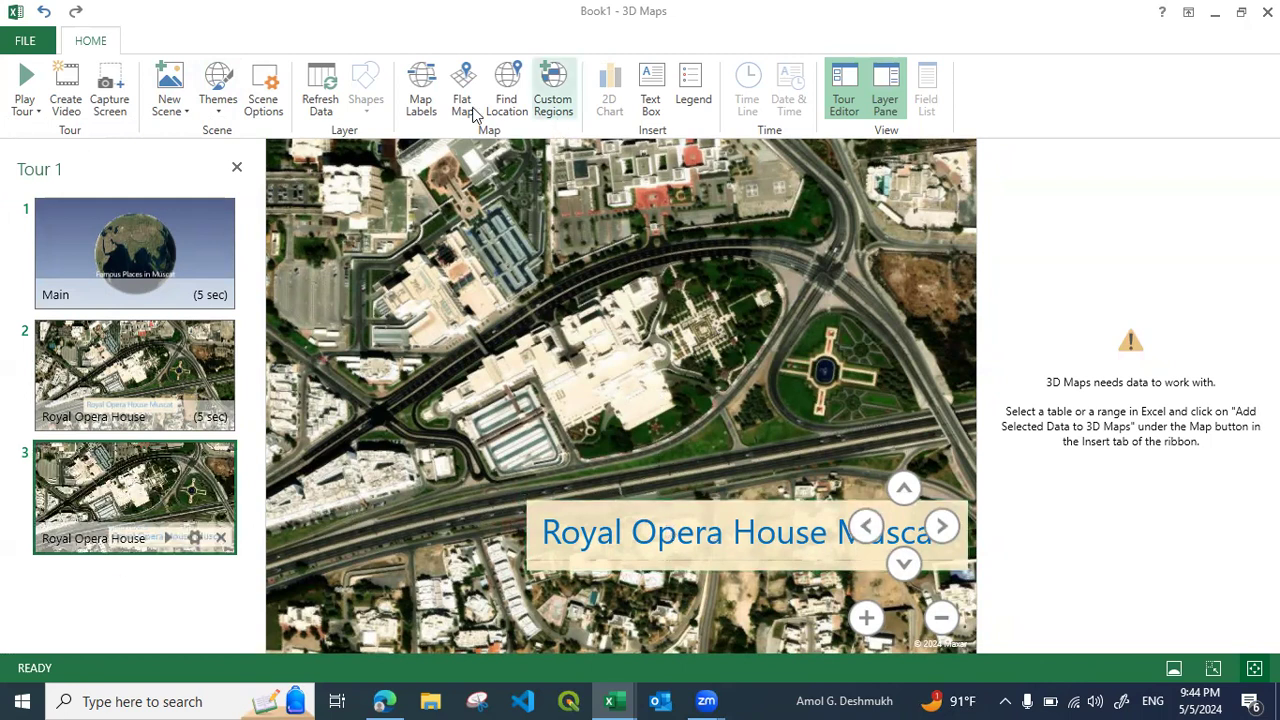
Find the location Mall of Oman for the third scene, framing the mall building closely, and hide the layer pane
left_click(506, 100)
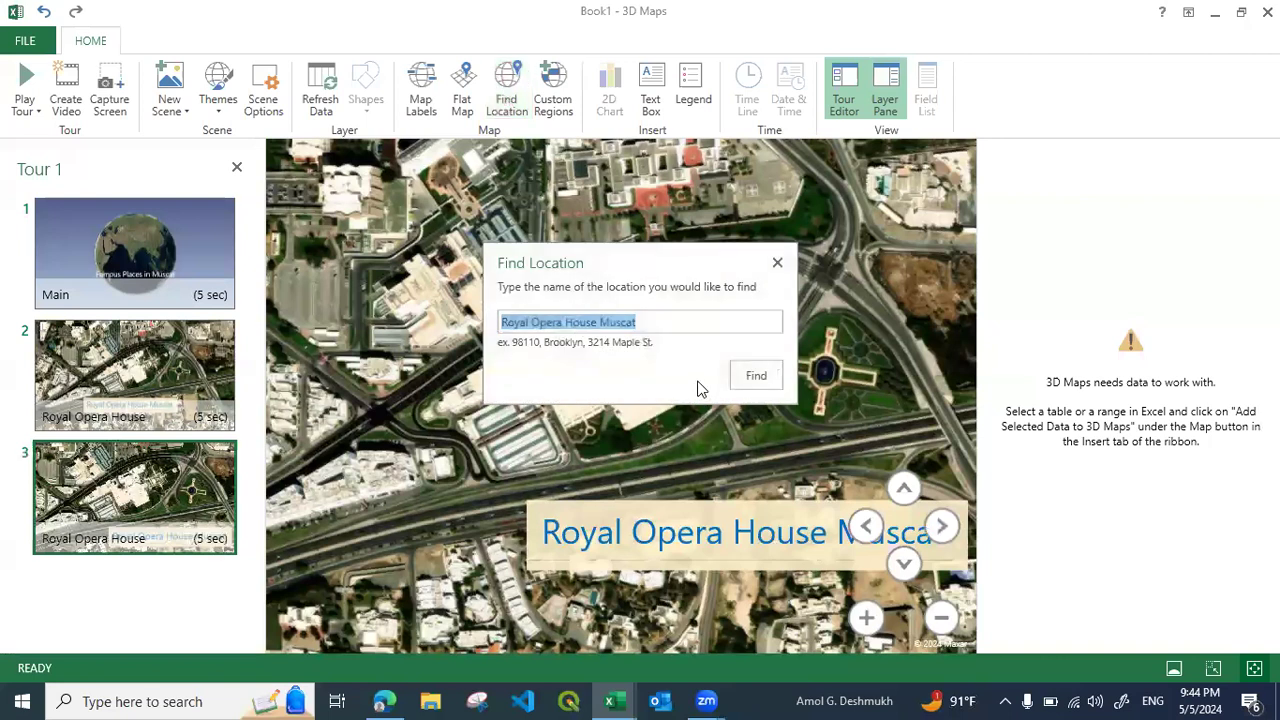
type("Mall o")
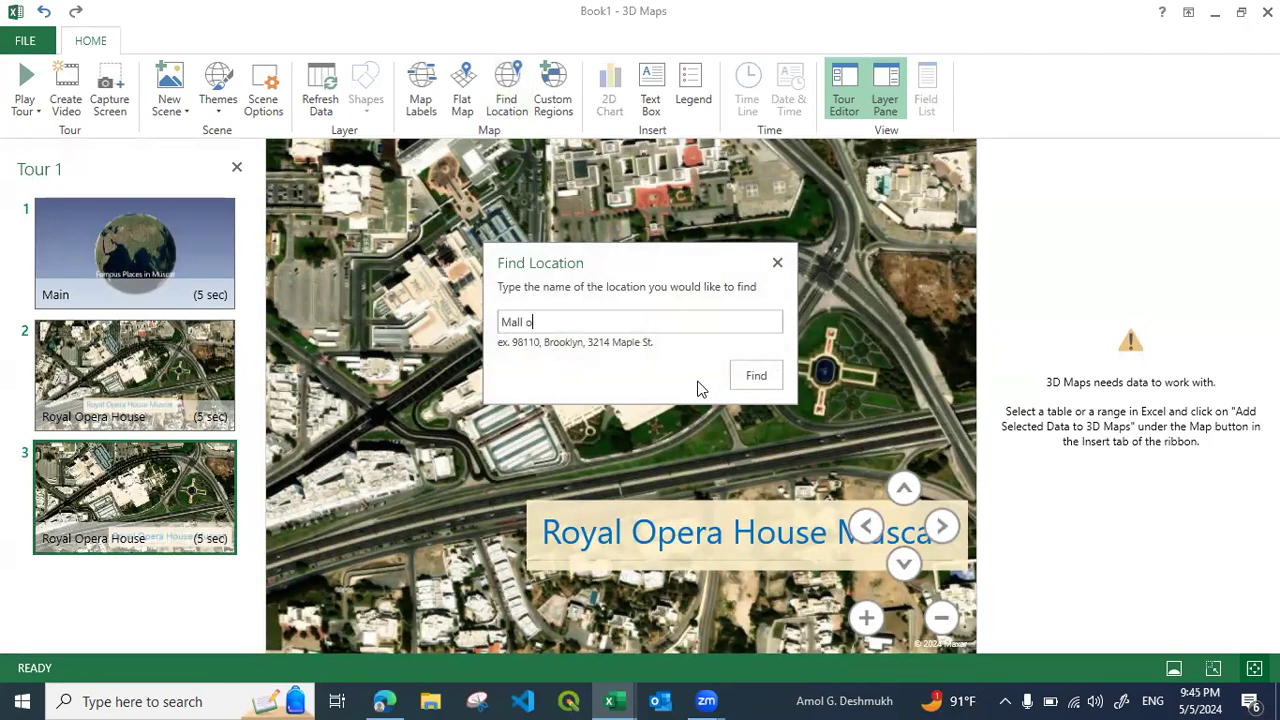
type("f Oman")
left_click(775, 382)
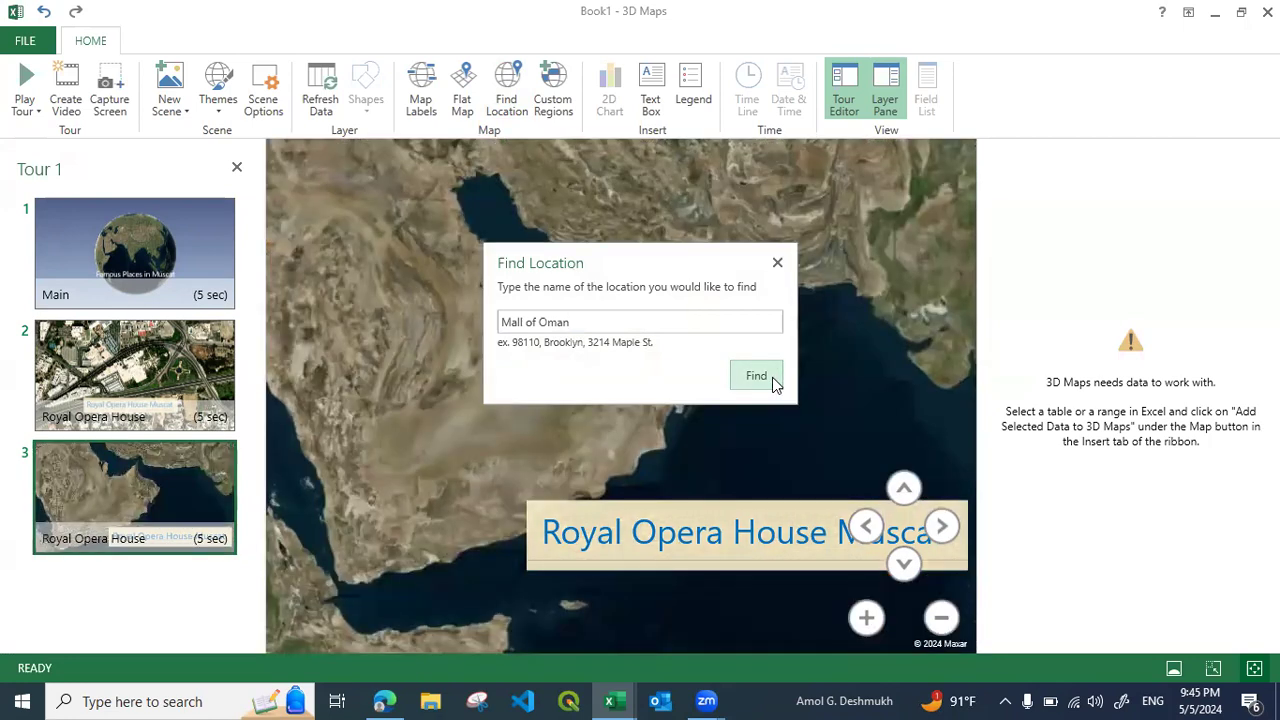
left_click(778, 265)
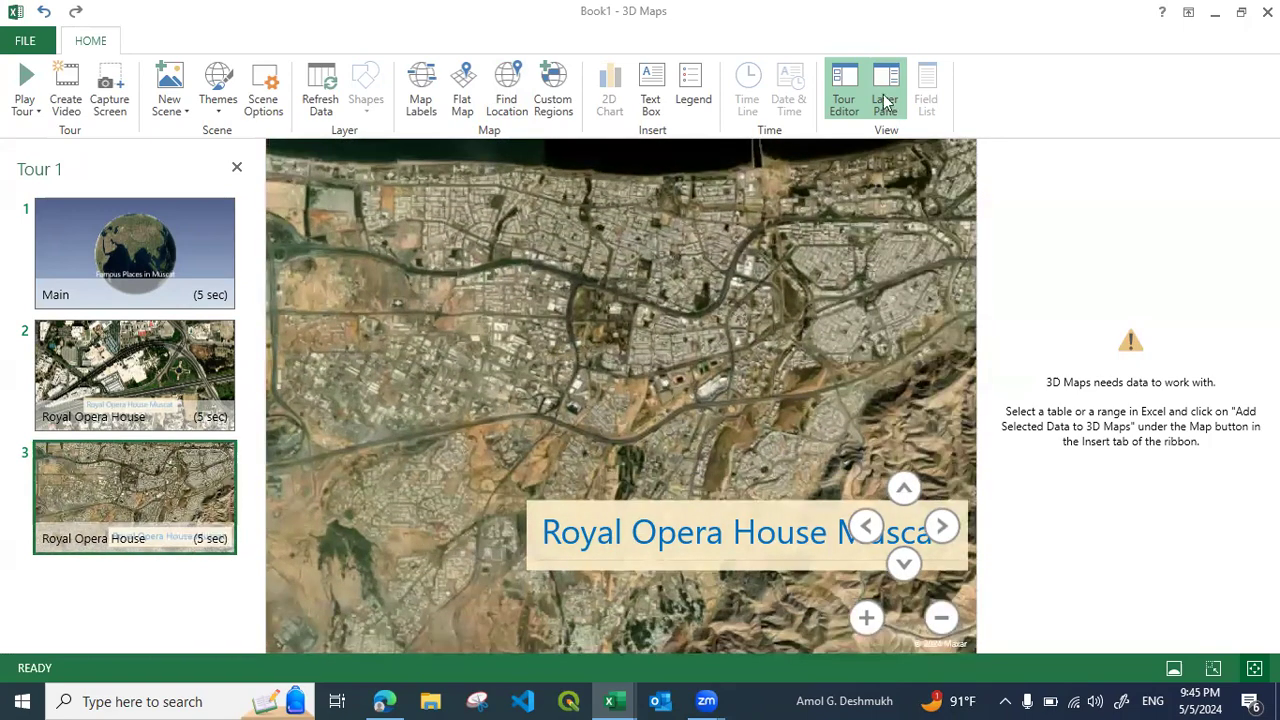
left_click(885, 100)
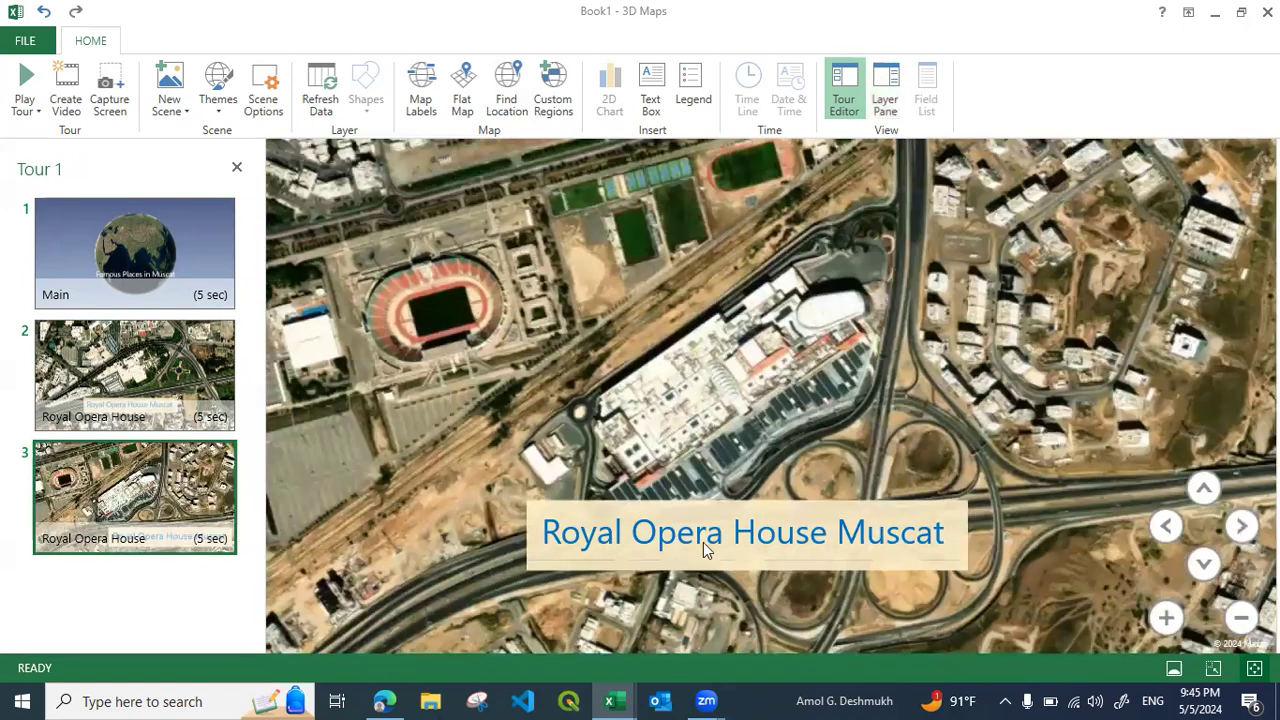
Retitle the third scene's text box as Mall of Oman, shrink it to fit the title, and place it on the highway below the mall
double_click(703, 542)
left_click_drag(316, 319, 133, 313)
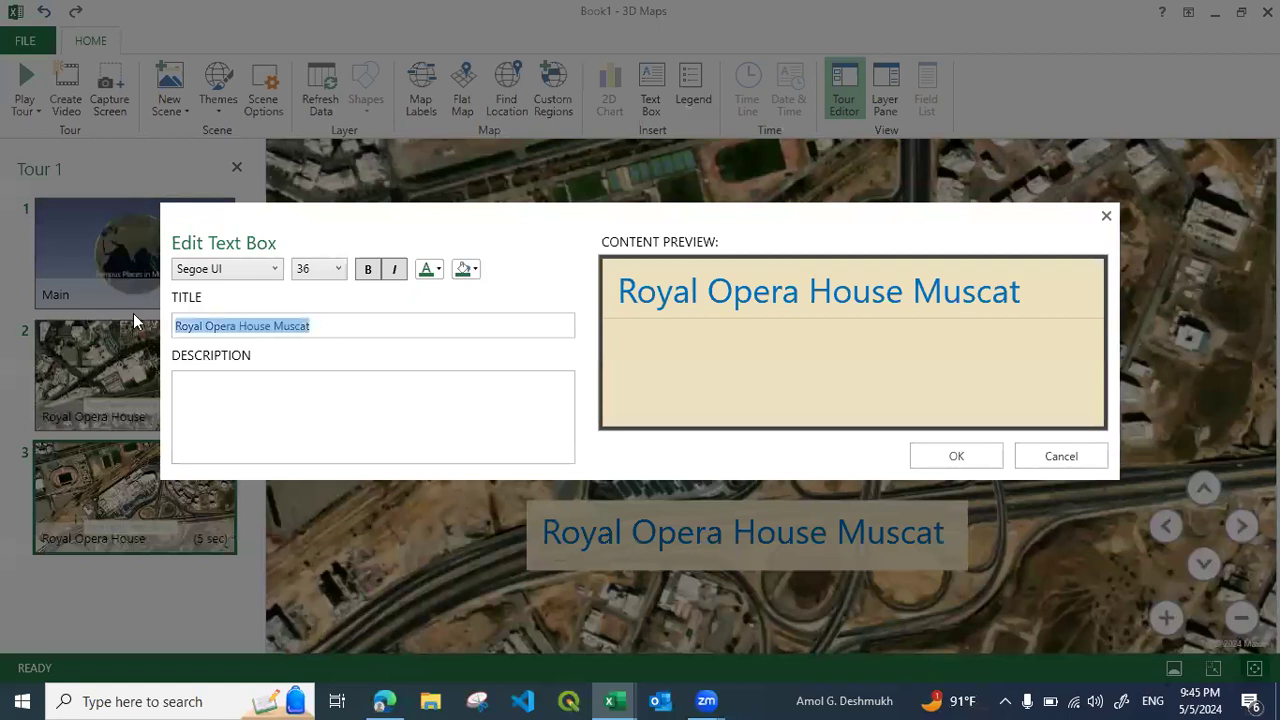
type("Mall ")
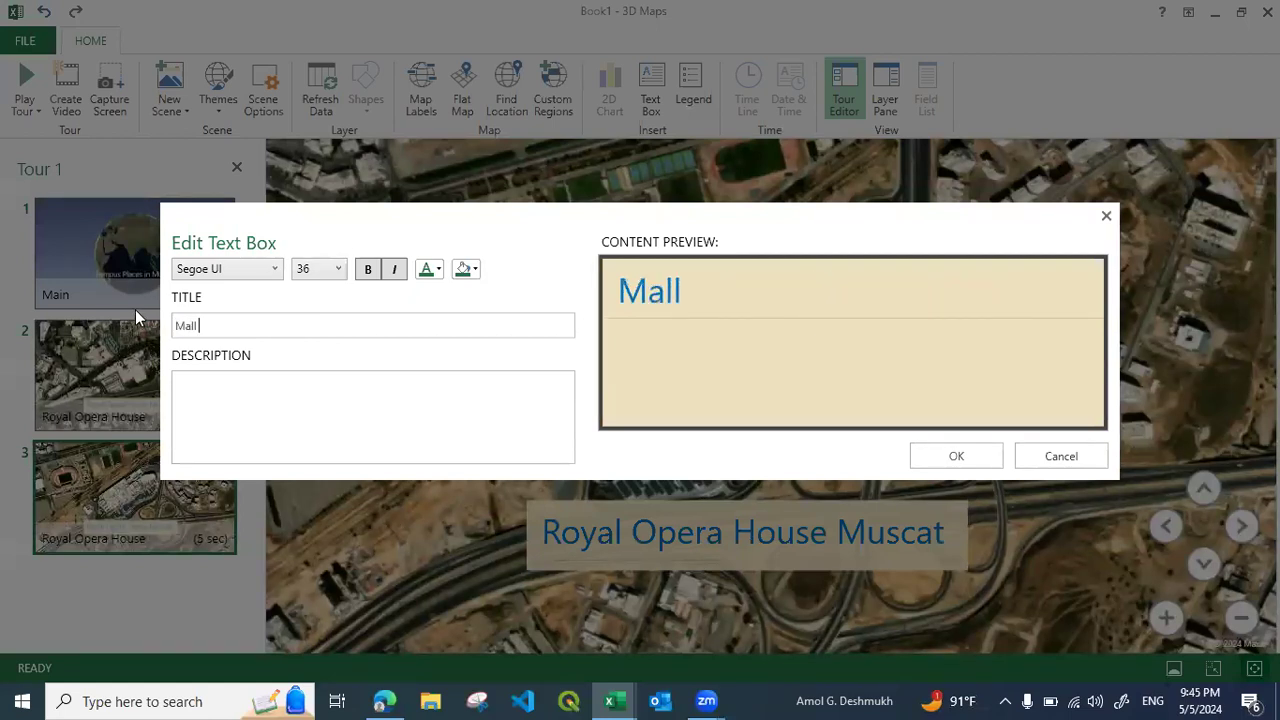
type("of Oman")
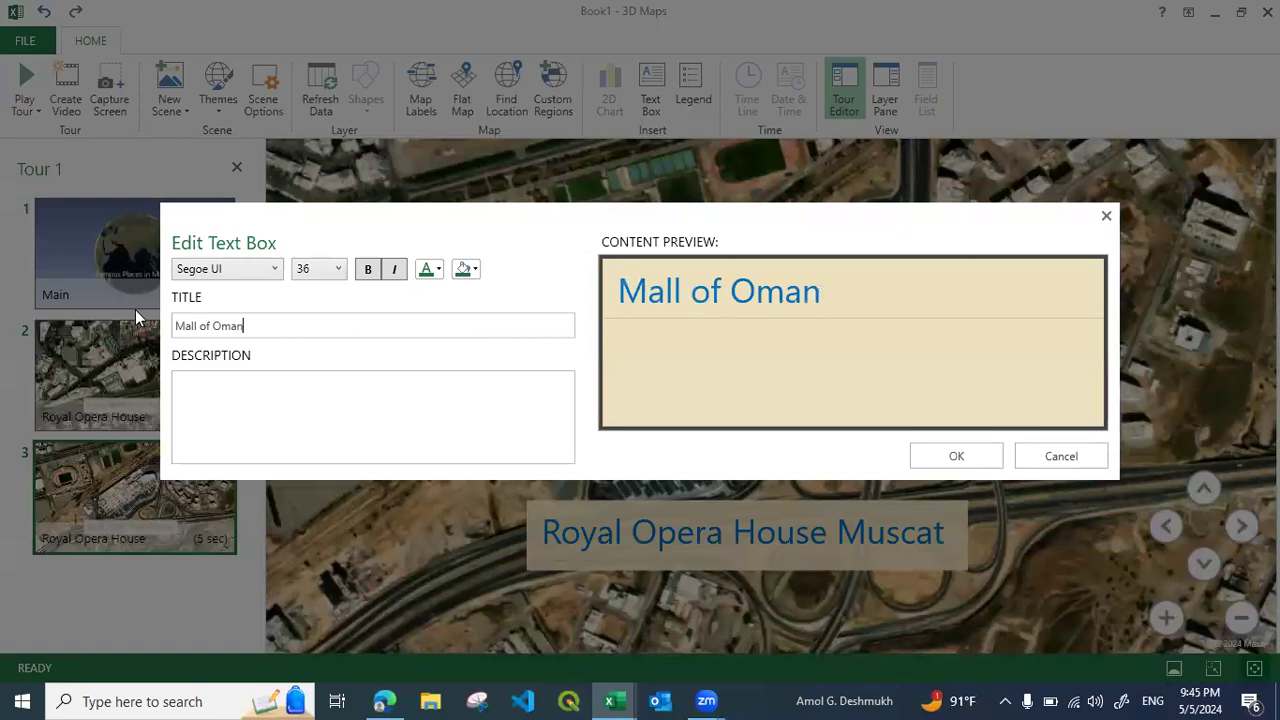
left_click(928, 457)
left_click_drag(969, 573, 767, 561)
left_click_drag(700, 532, 840, 557)
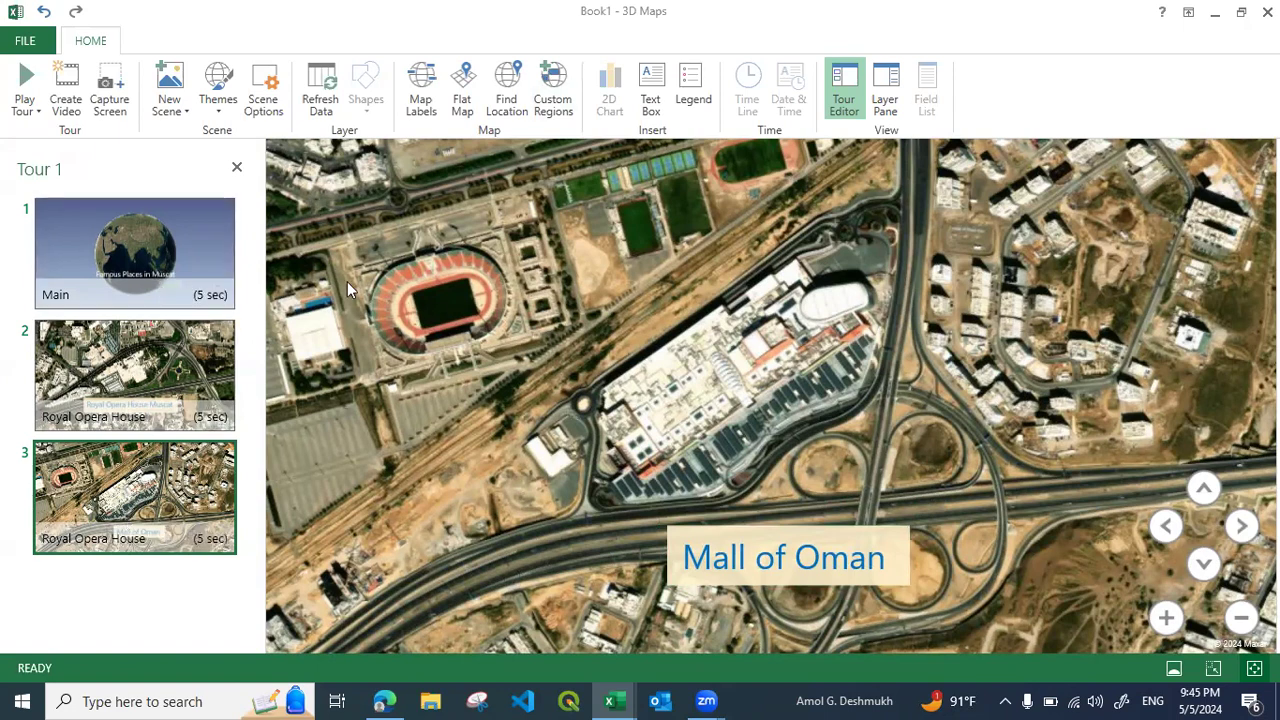
Play the tour to preview all three scenes through Mall of Oman and return to the editor
left_click(25, 85)
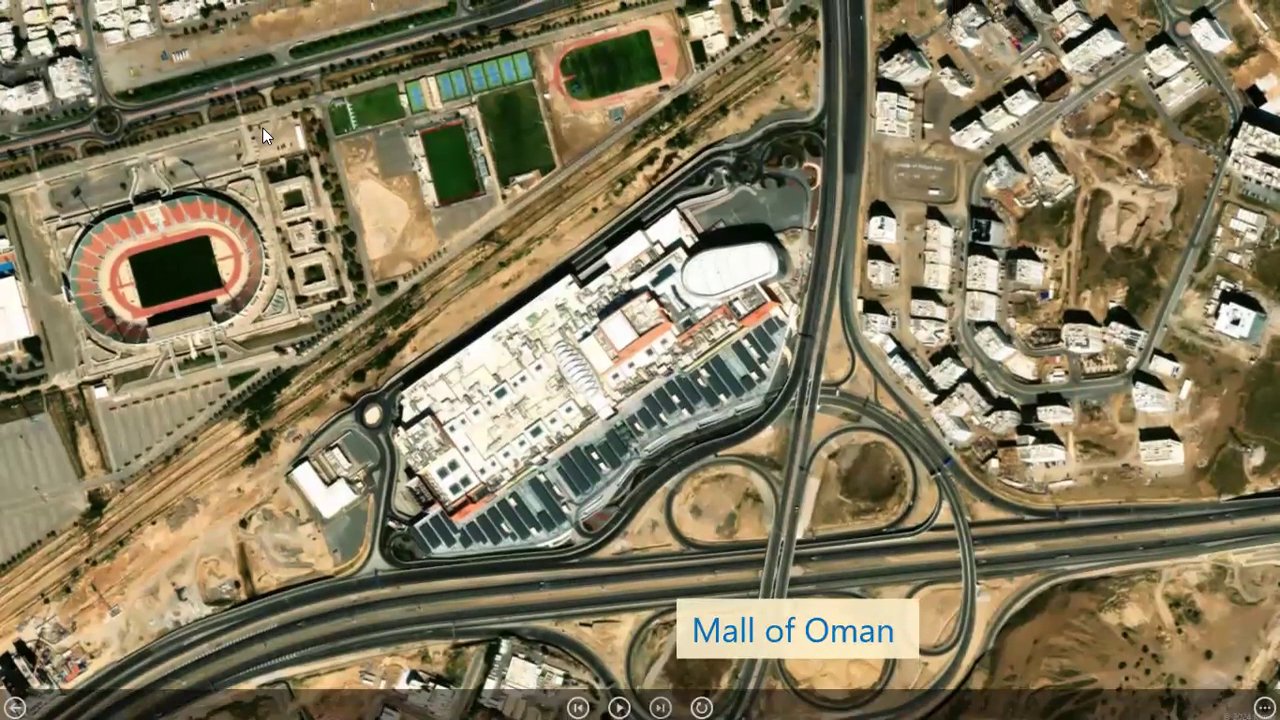
key("Escape")
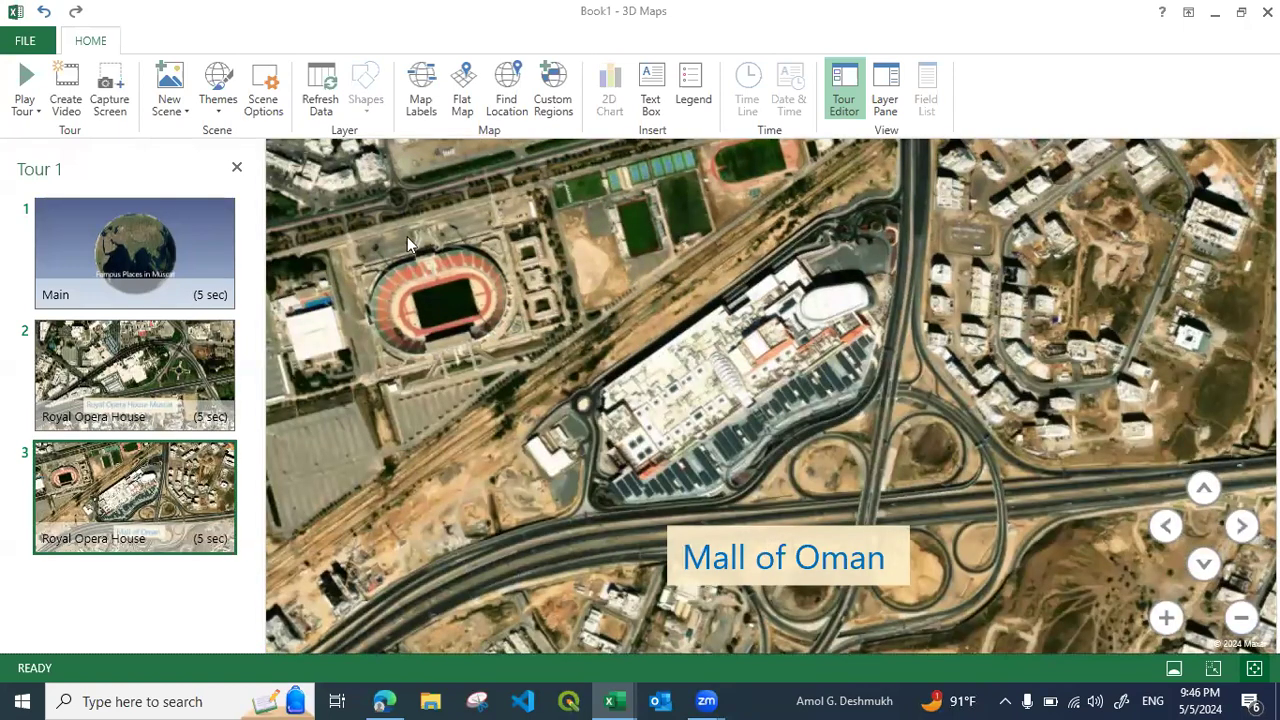
Export the tour as a Quick Export & Mobile 360p video, saved as the MP4 file Test in the Videos folder
left_click(66, 95)
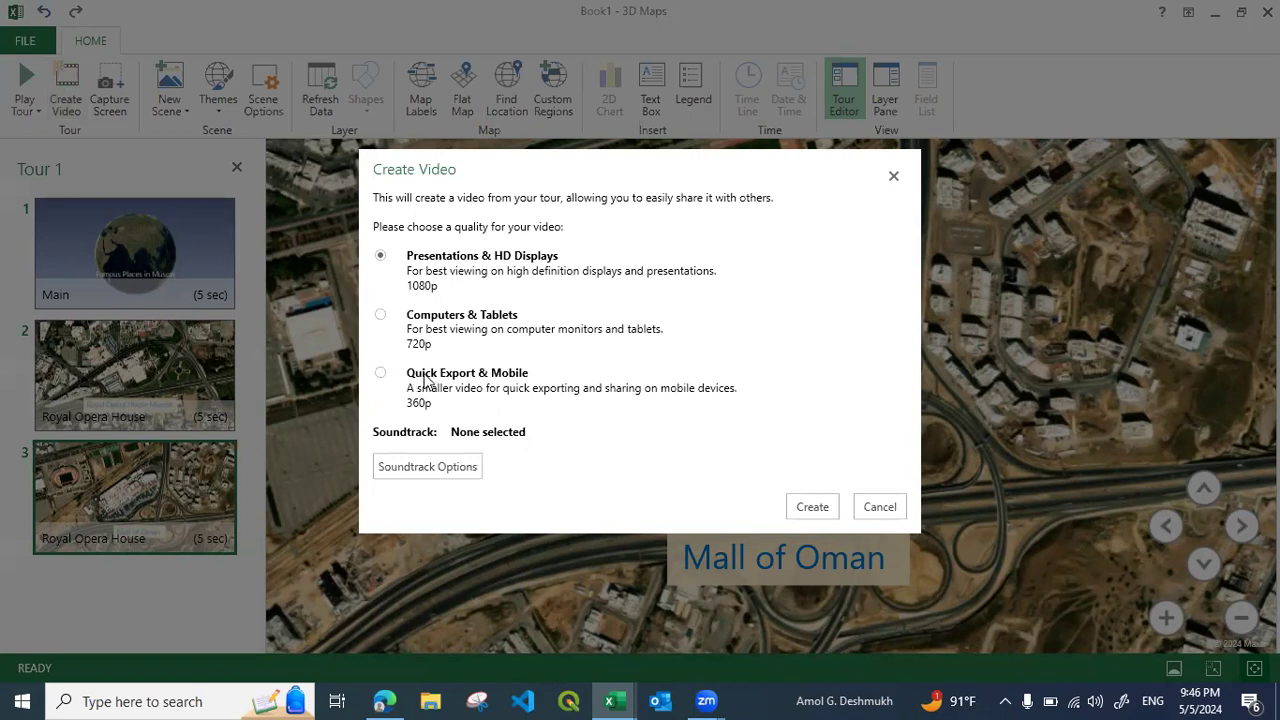
left_click(380, 373)
left_click(812, 507)
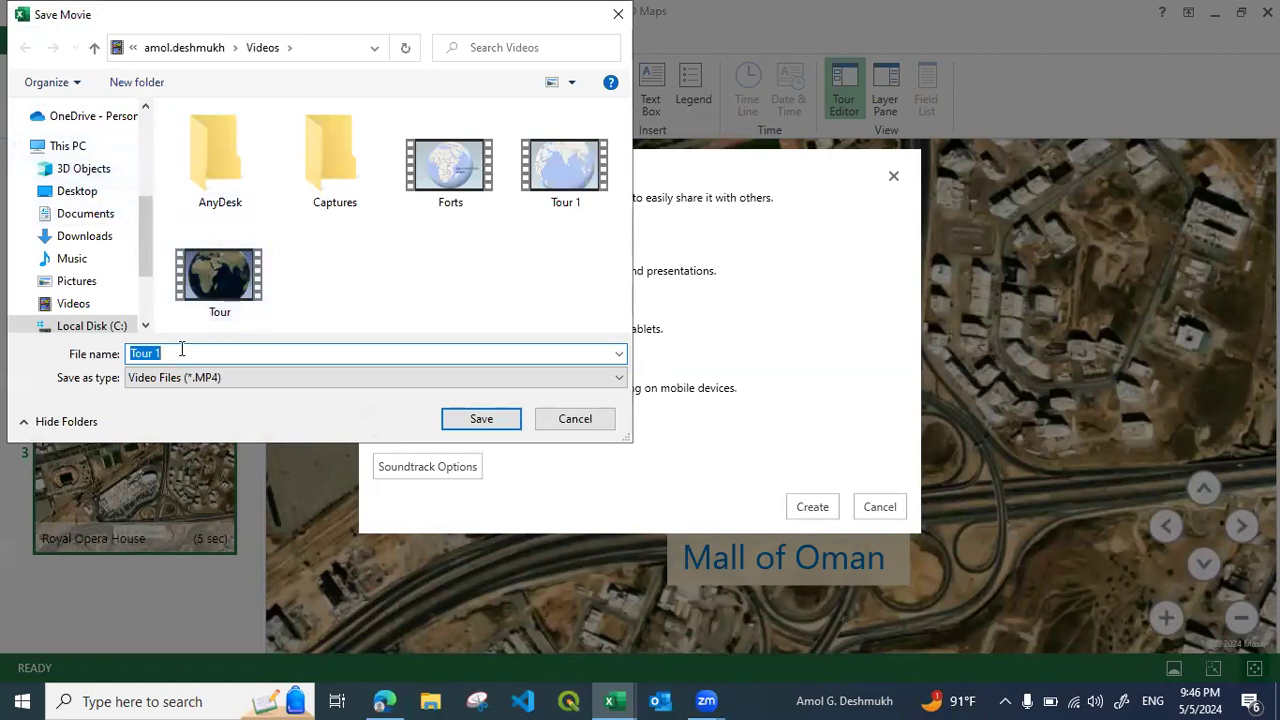
type("Test")
left_click(503, 385)
left_click(246, 380)
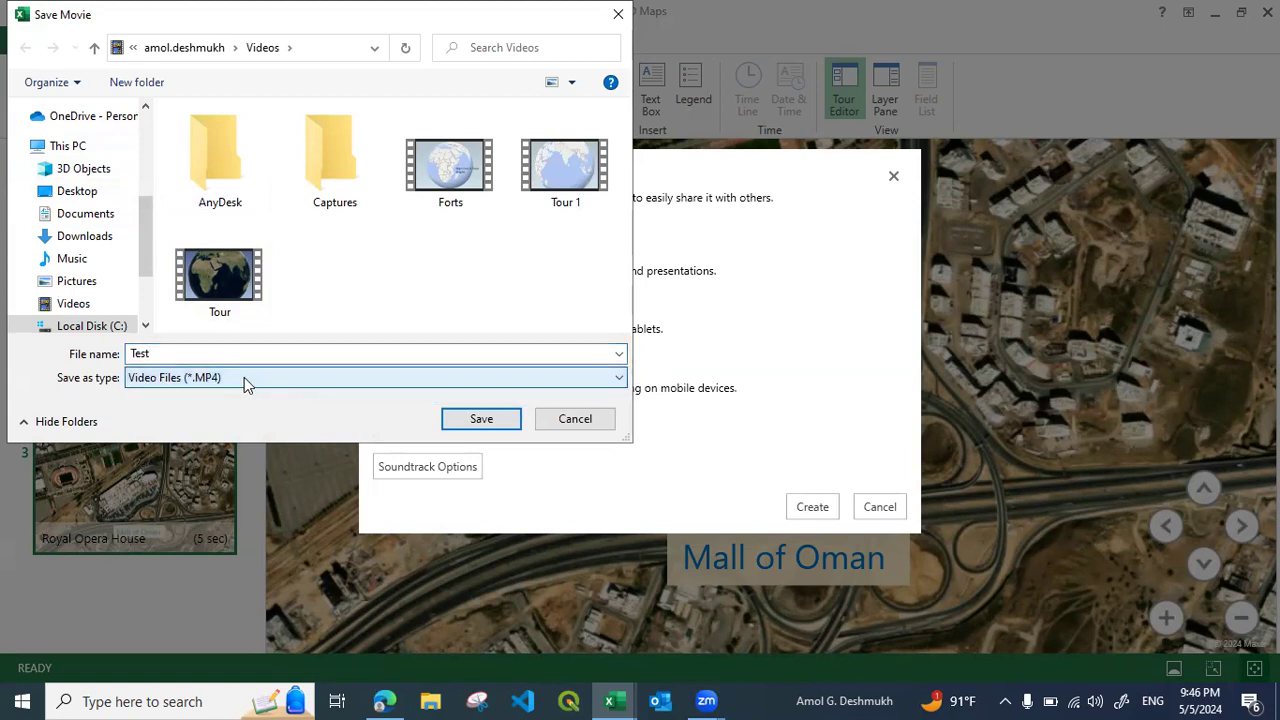
left_click(476, 418)
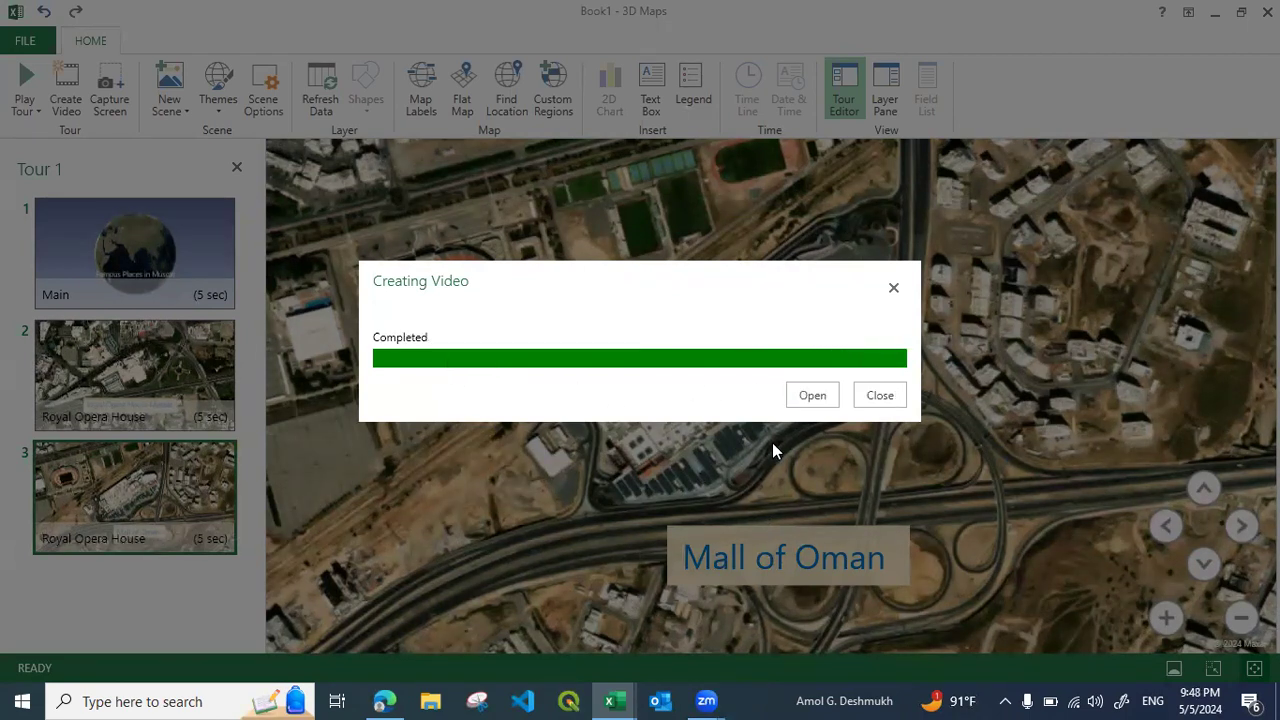
Open the exported Test video in Media Player and watch it in full screen
left_click(819, 394)
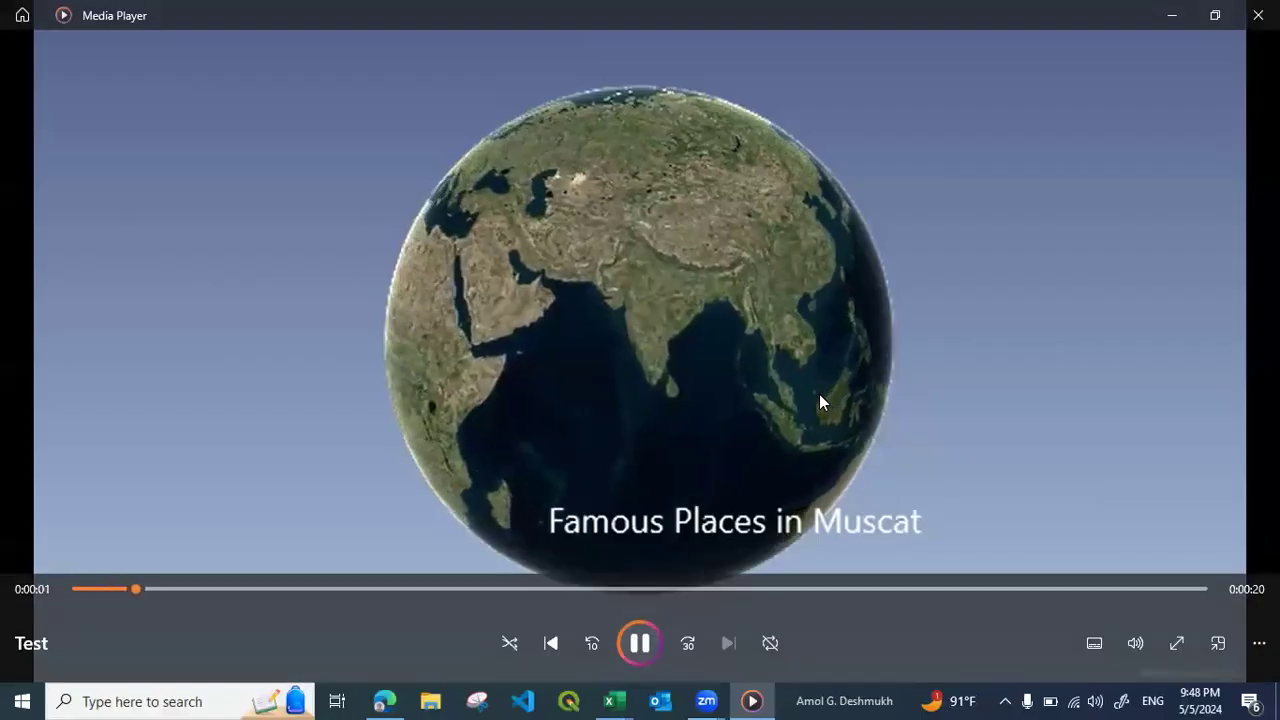
left_click(1177, 644)
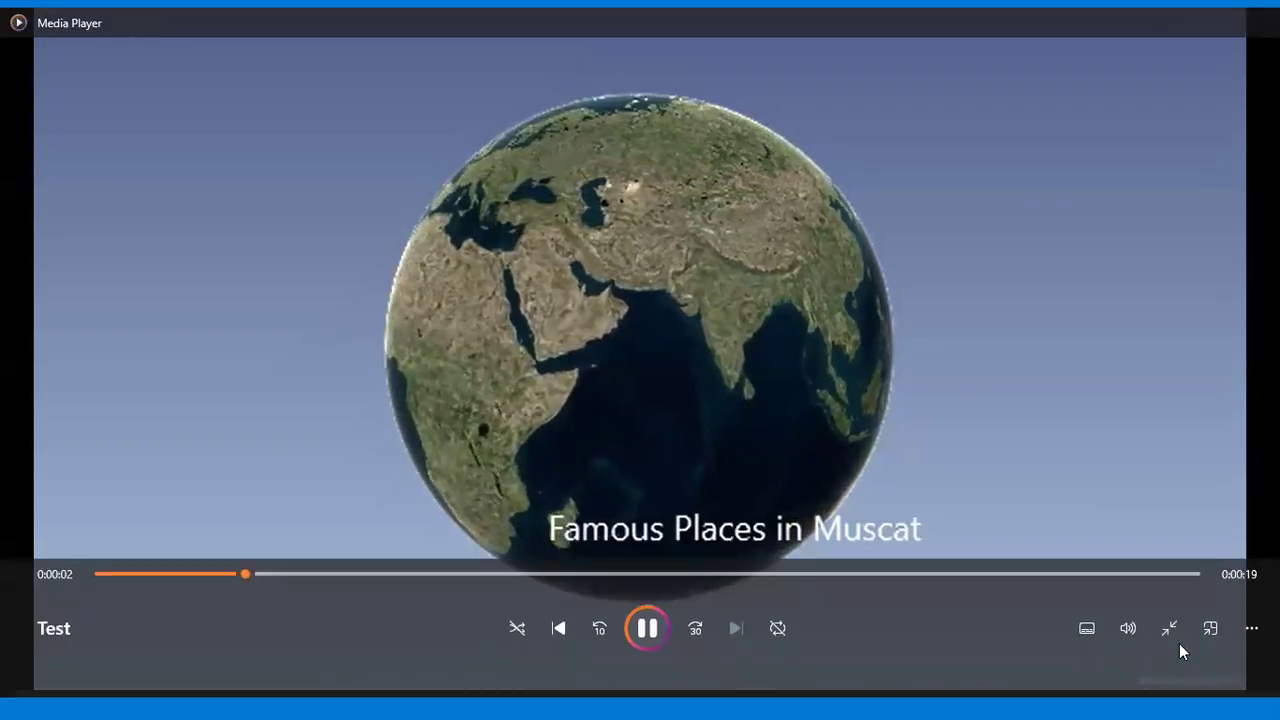